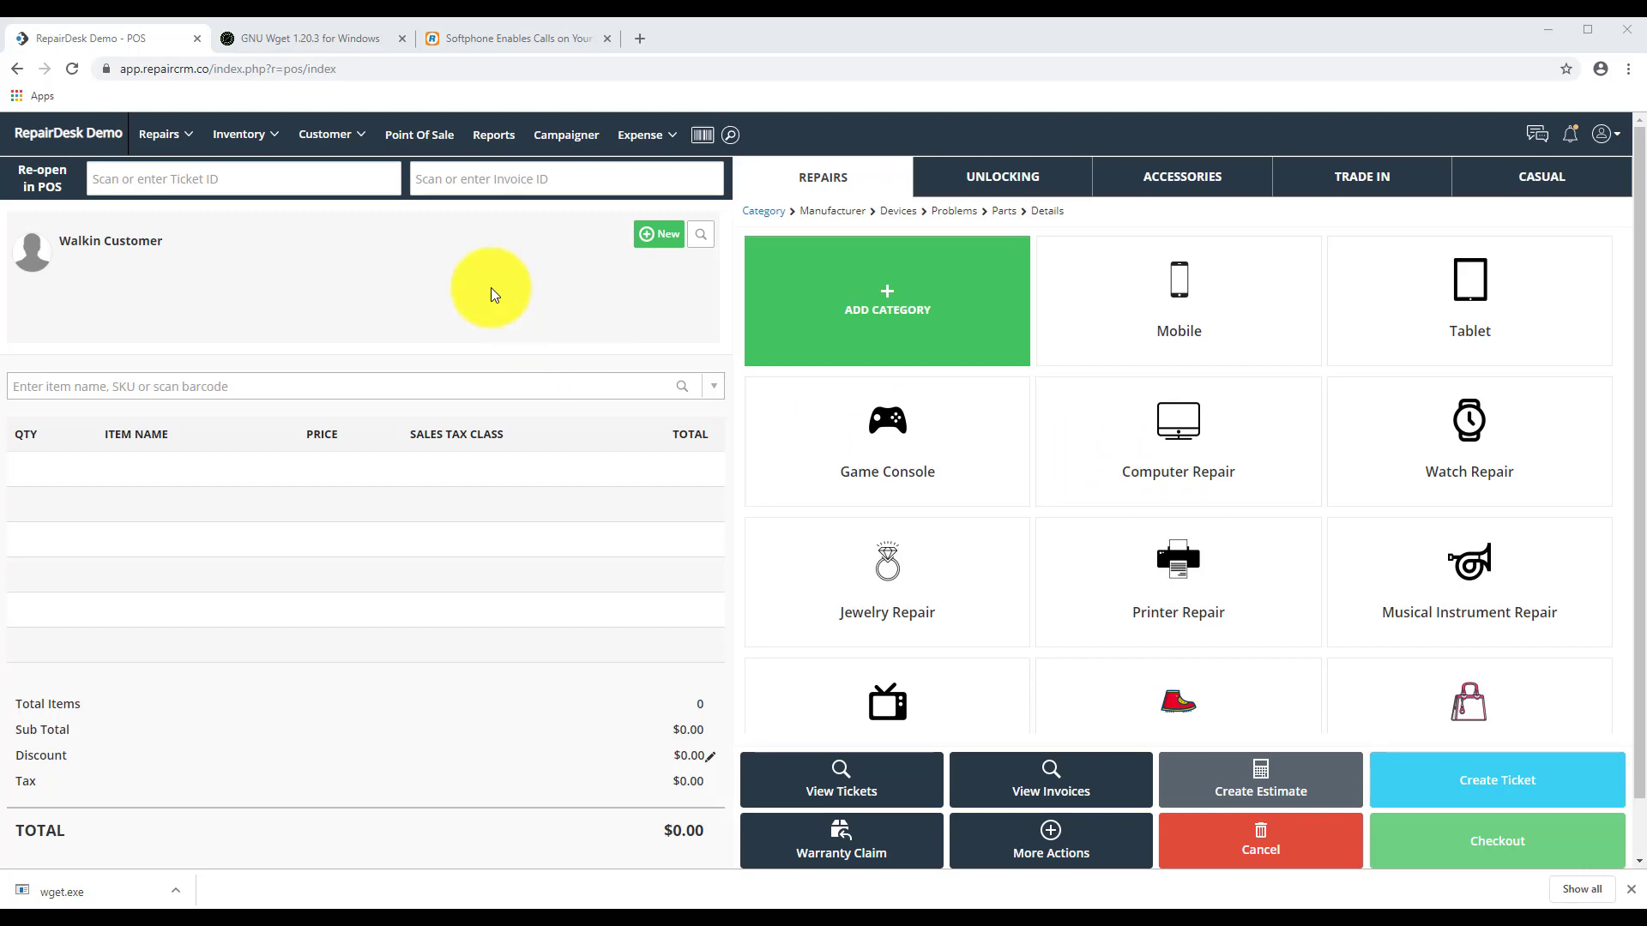
Step: From the GNU Wget tab, download the 64-bit wget.exe for version 1.20.3
click(304, 40)
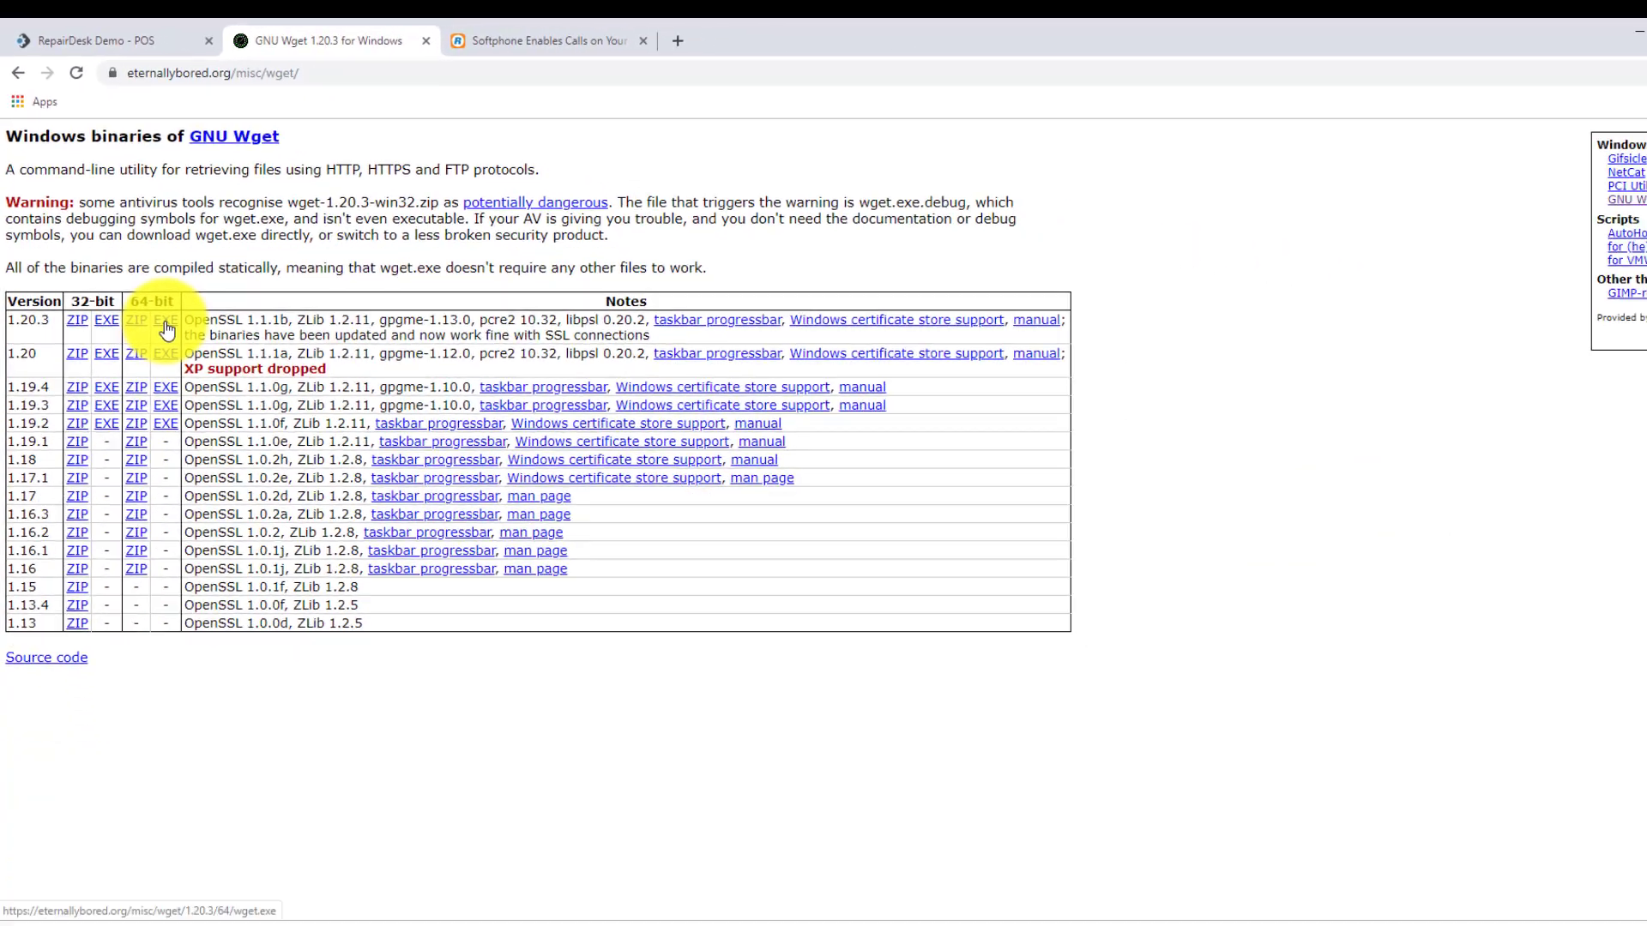
click(243, 481)
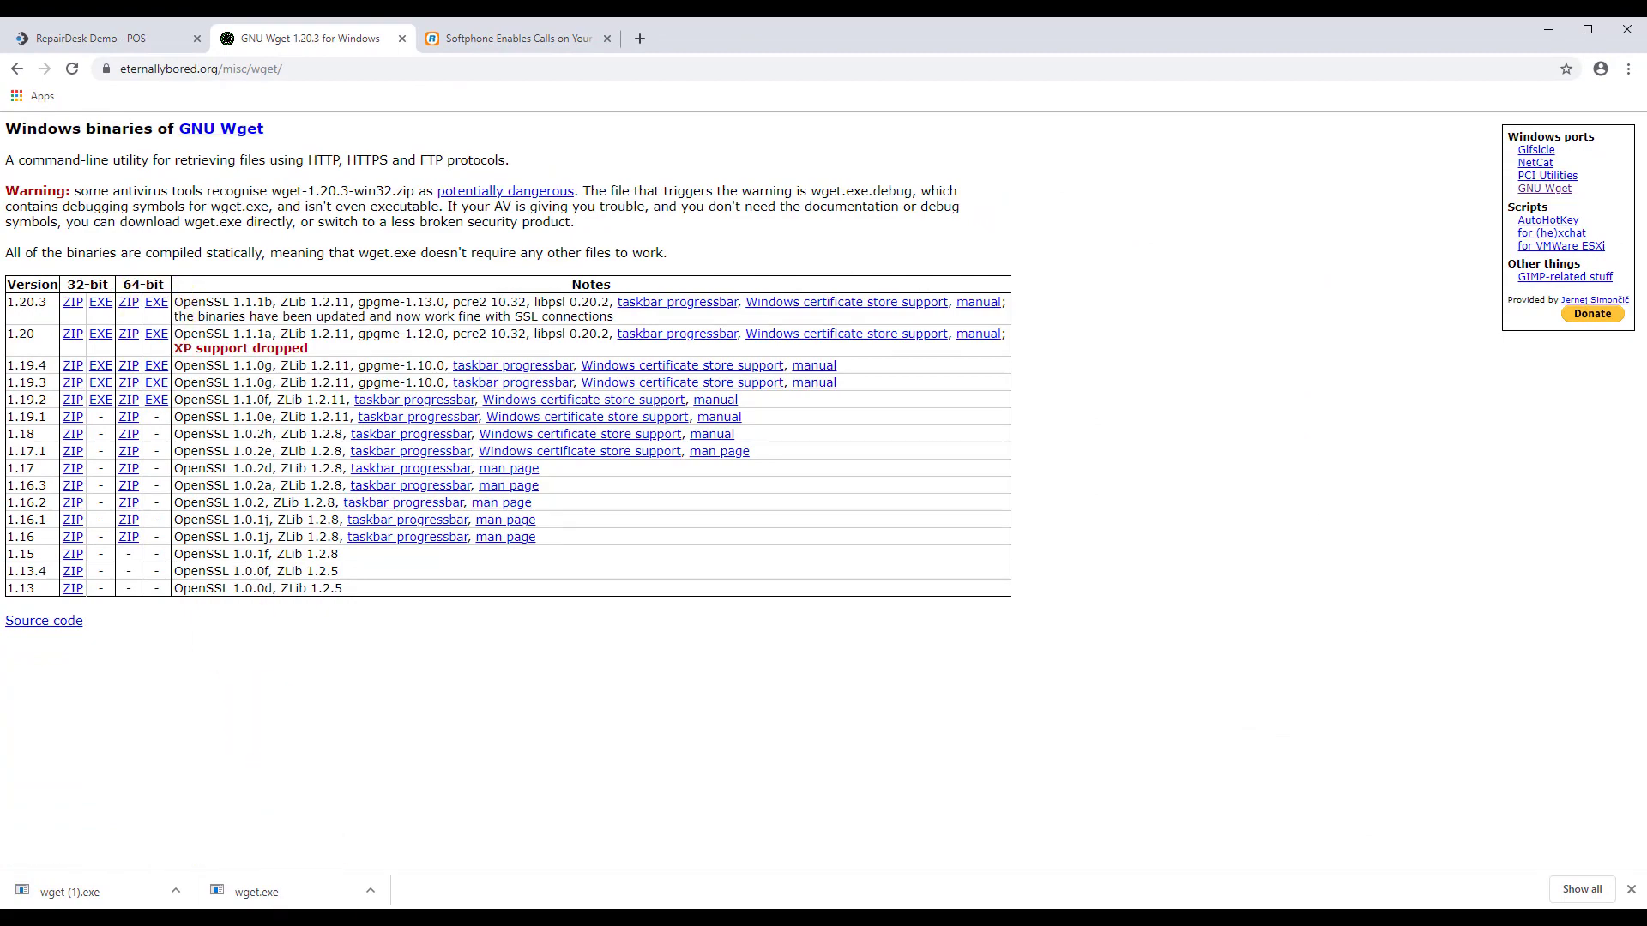
Step: Create a new folder named wget on Local Disk (C:)
right_click(546, 433)
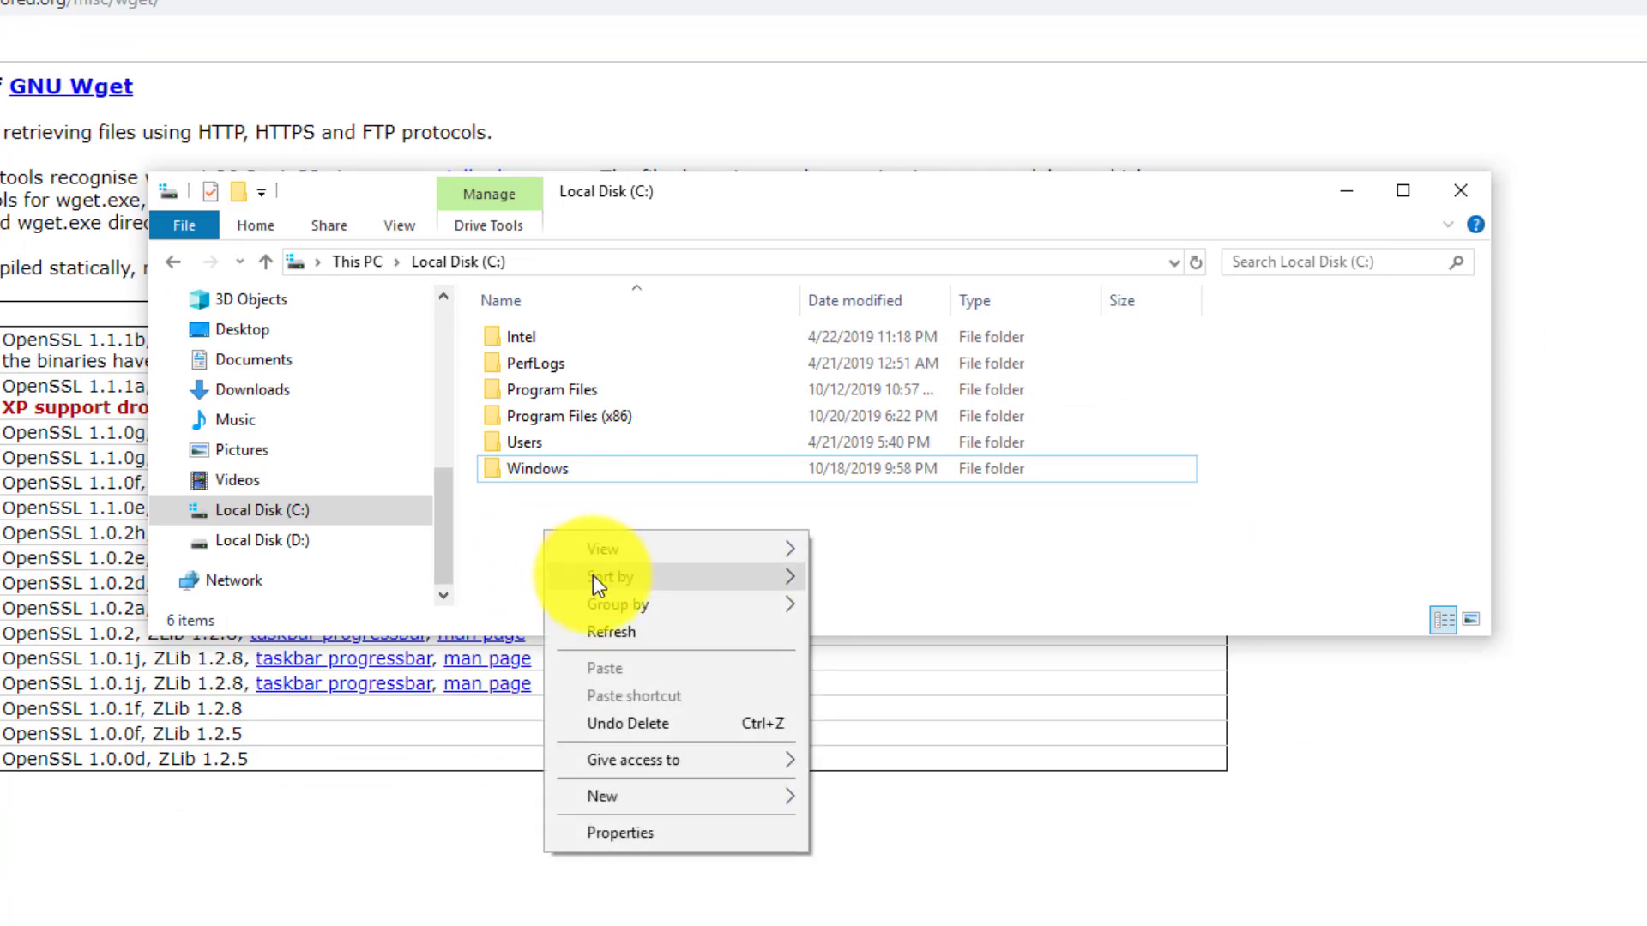
mouse_move(637, 796)
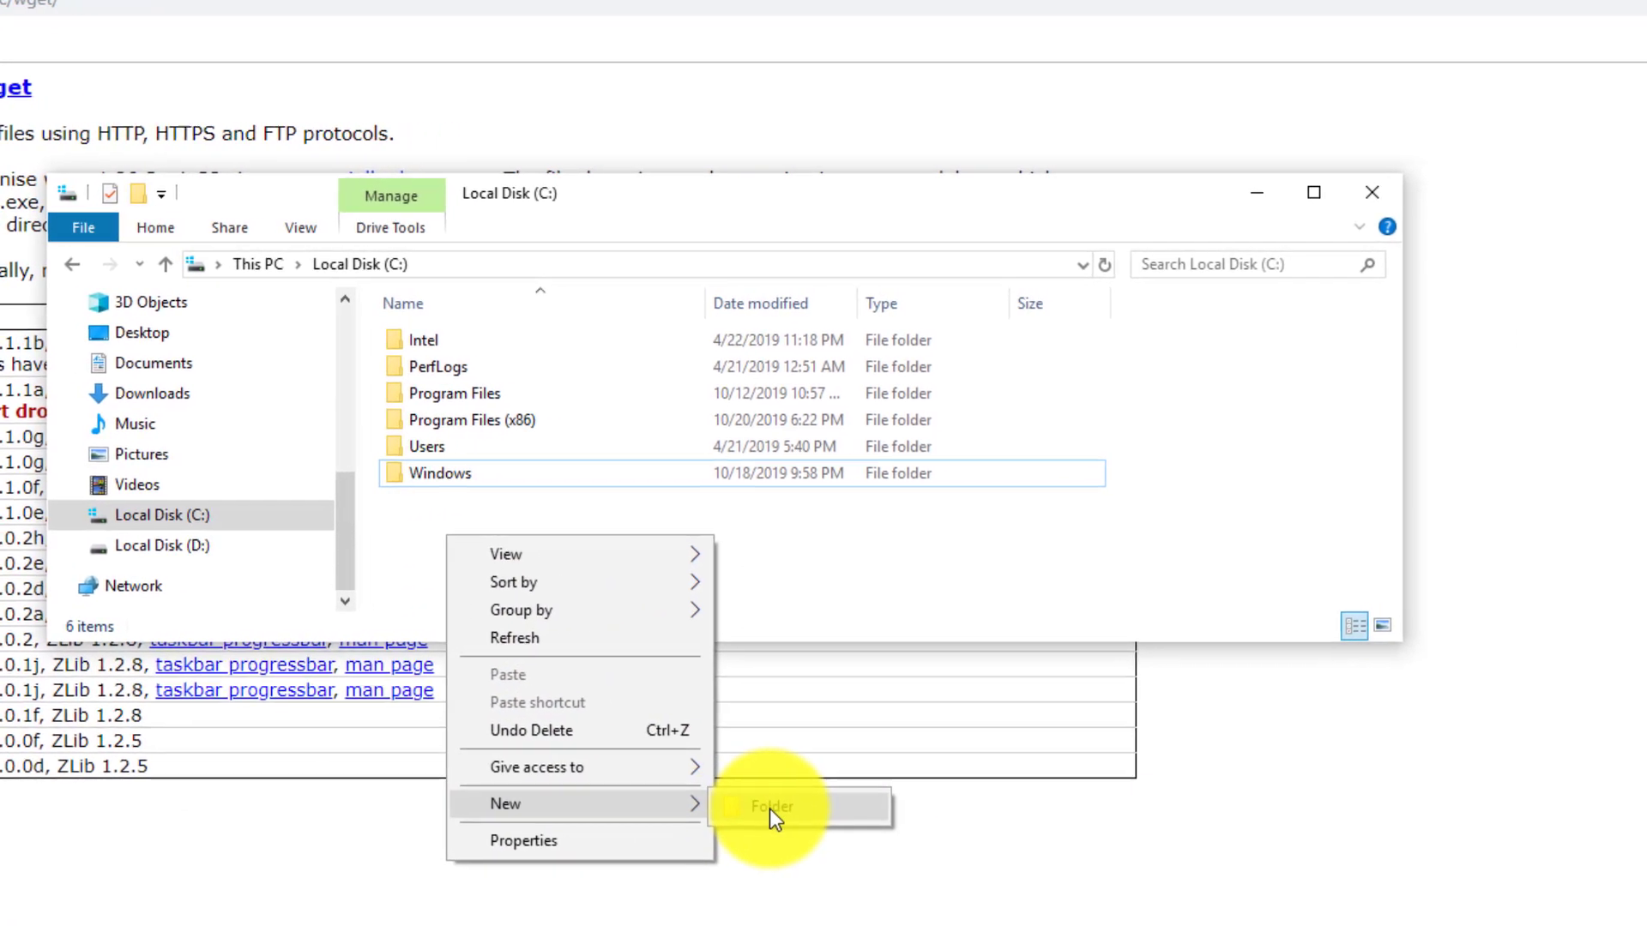
click(769, 808)
text(wget)
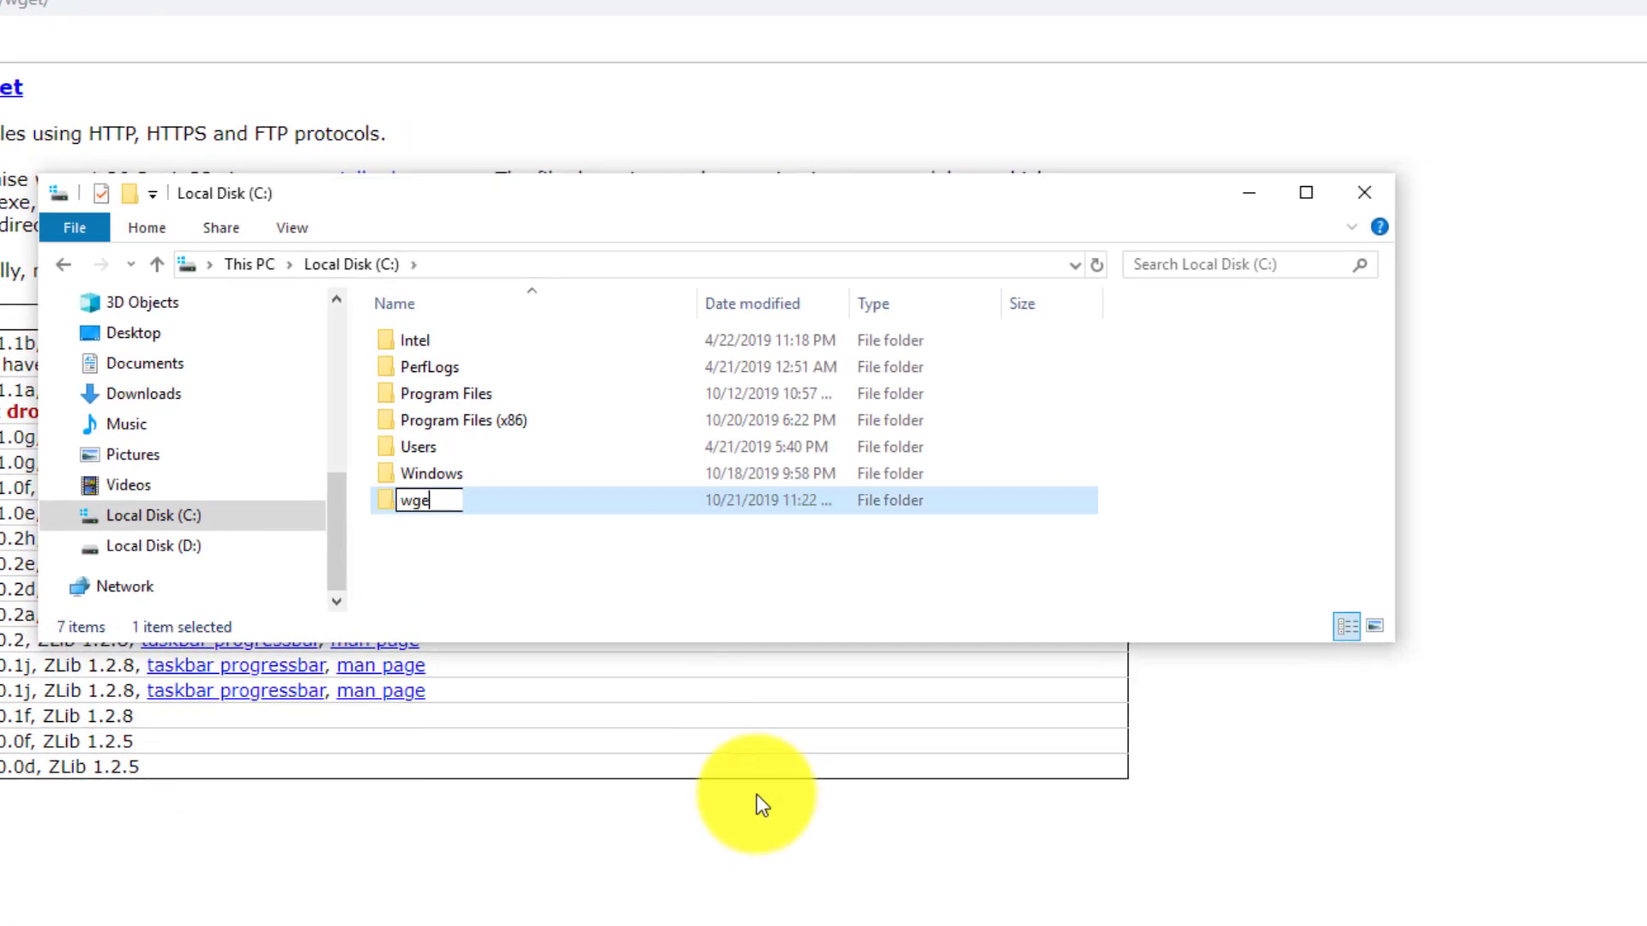
click(790, 605)
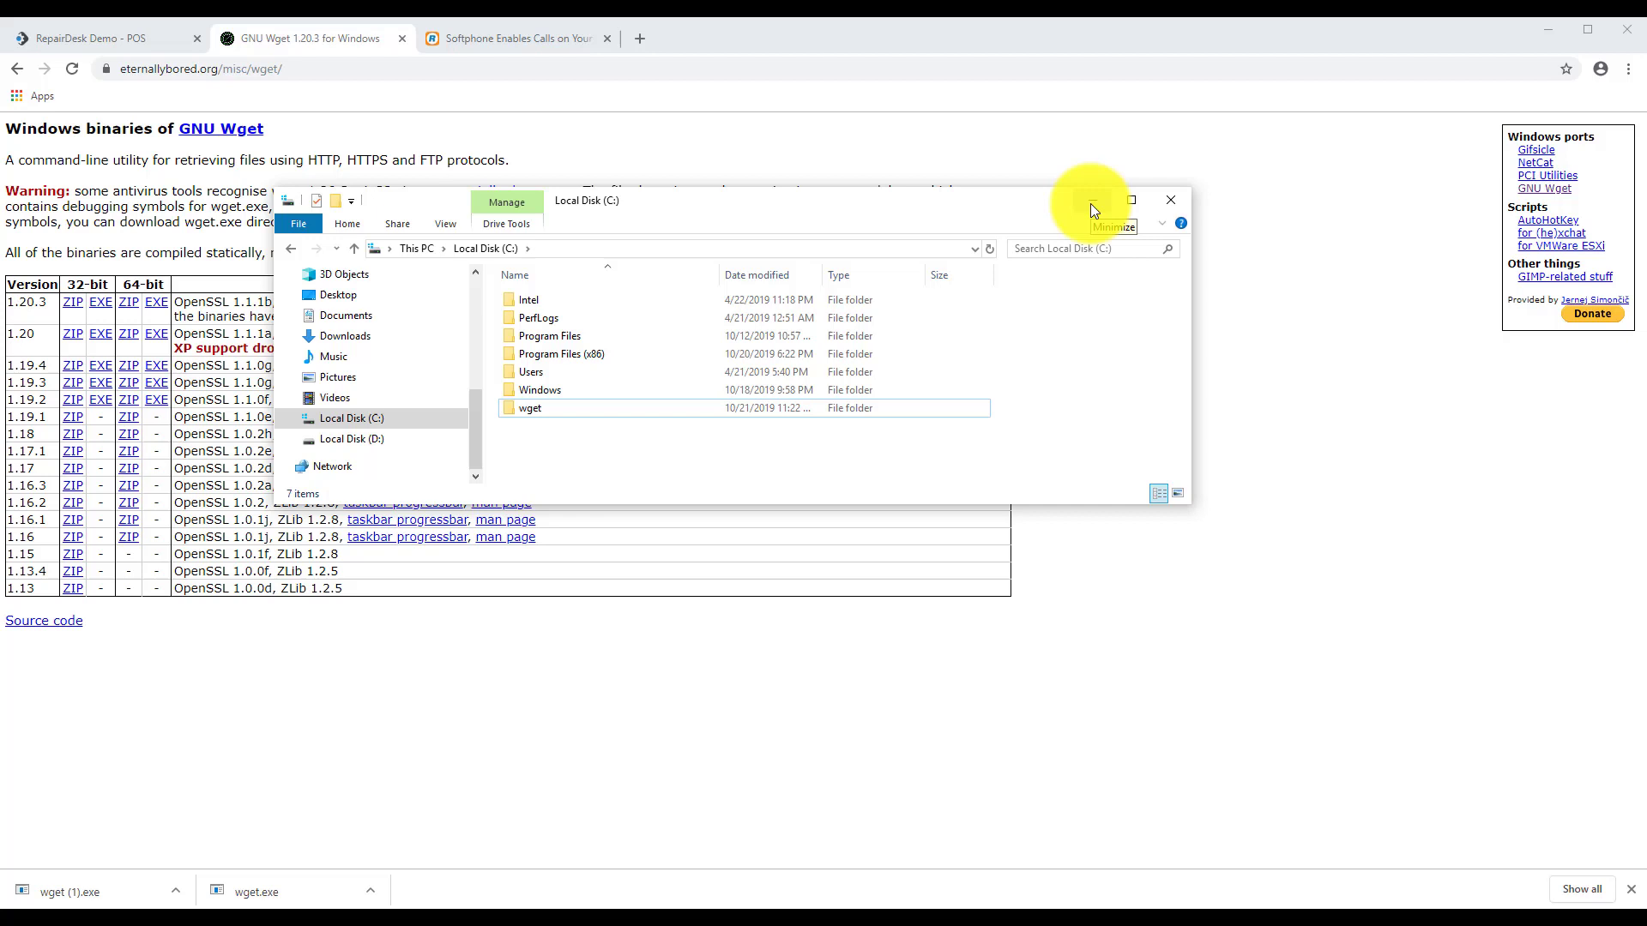
Step: Copy the wget application from Downloads into C:\wget and open the folder to check it
click(391, 339)
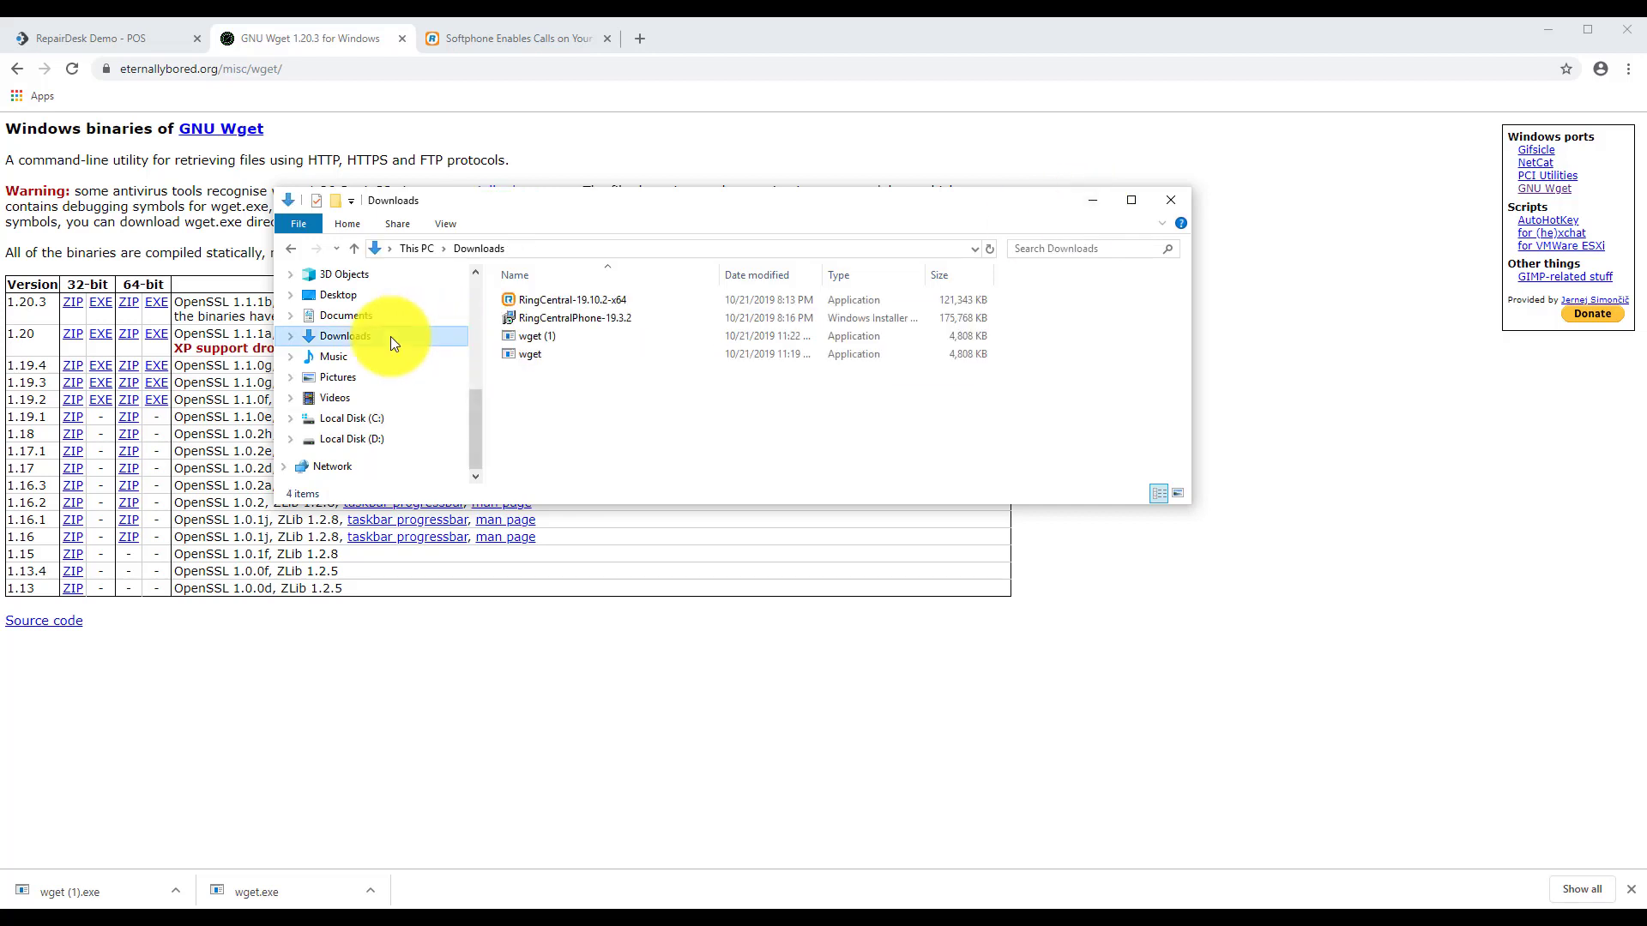
right_click(527, 353)
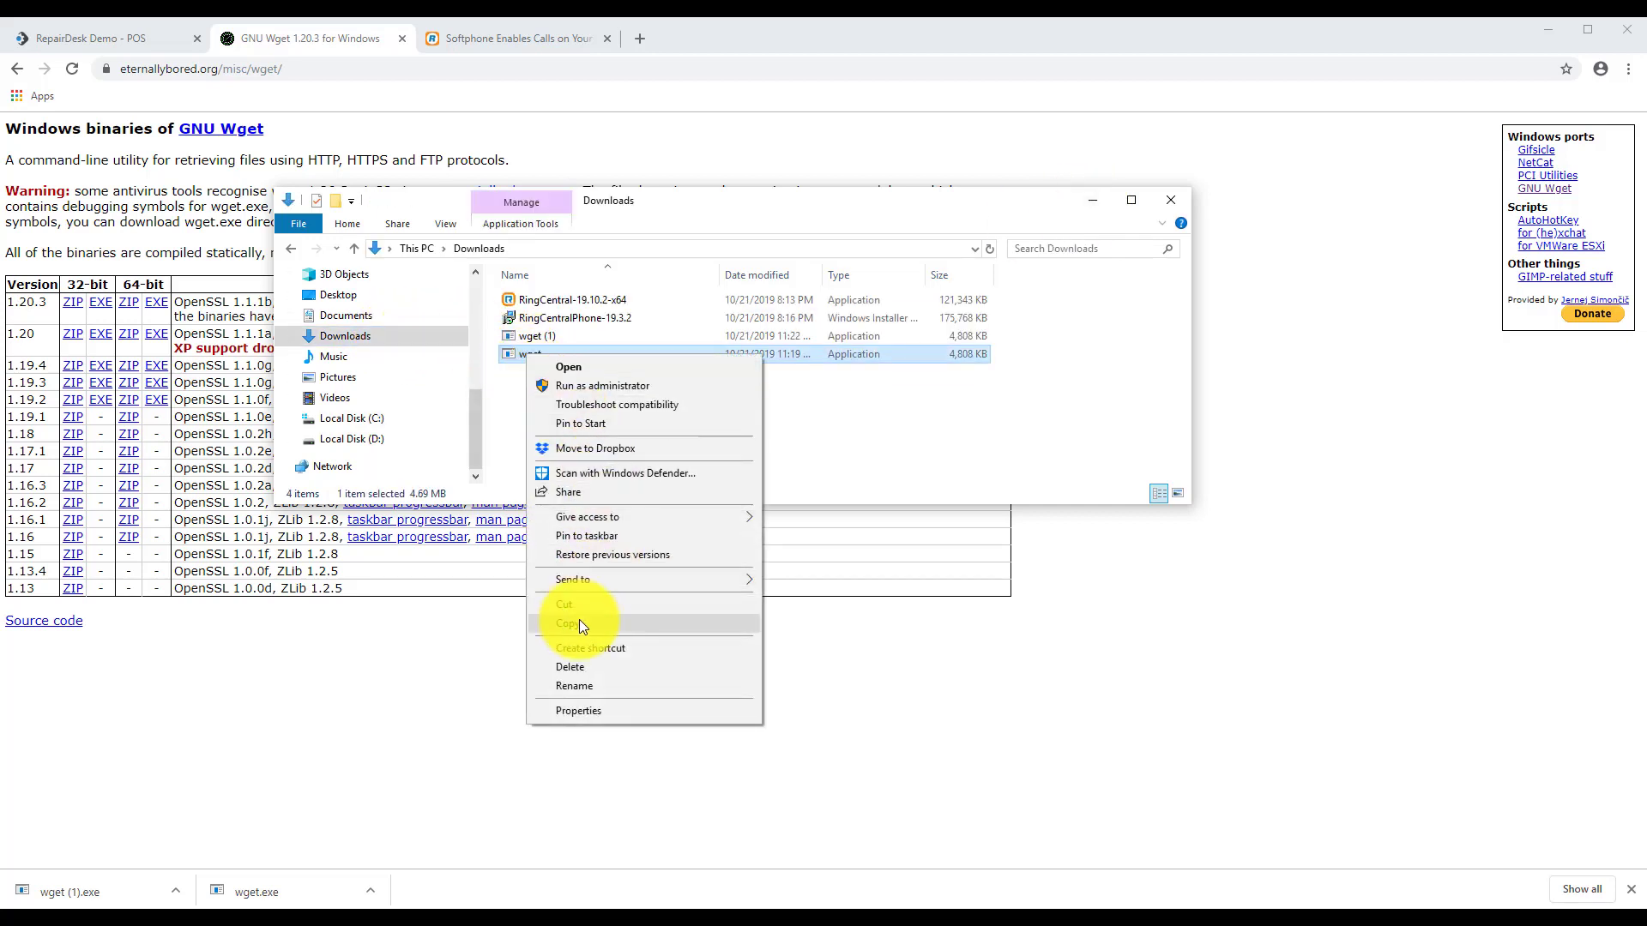
click(579, 622)
click(364, 419)
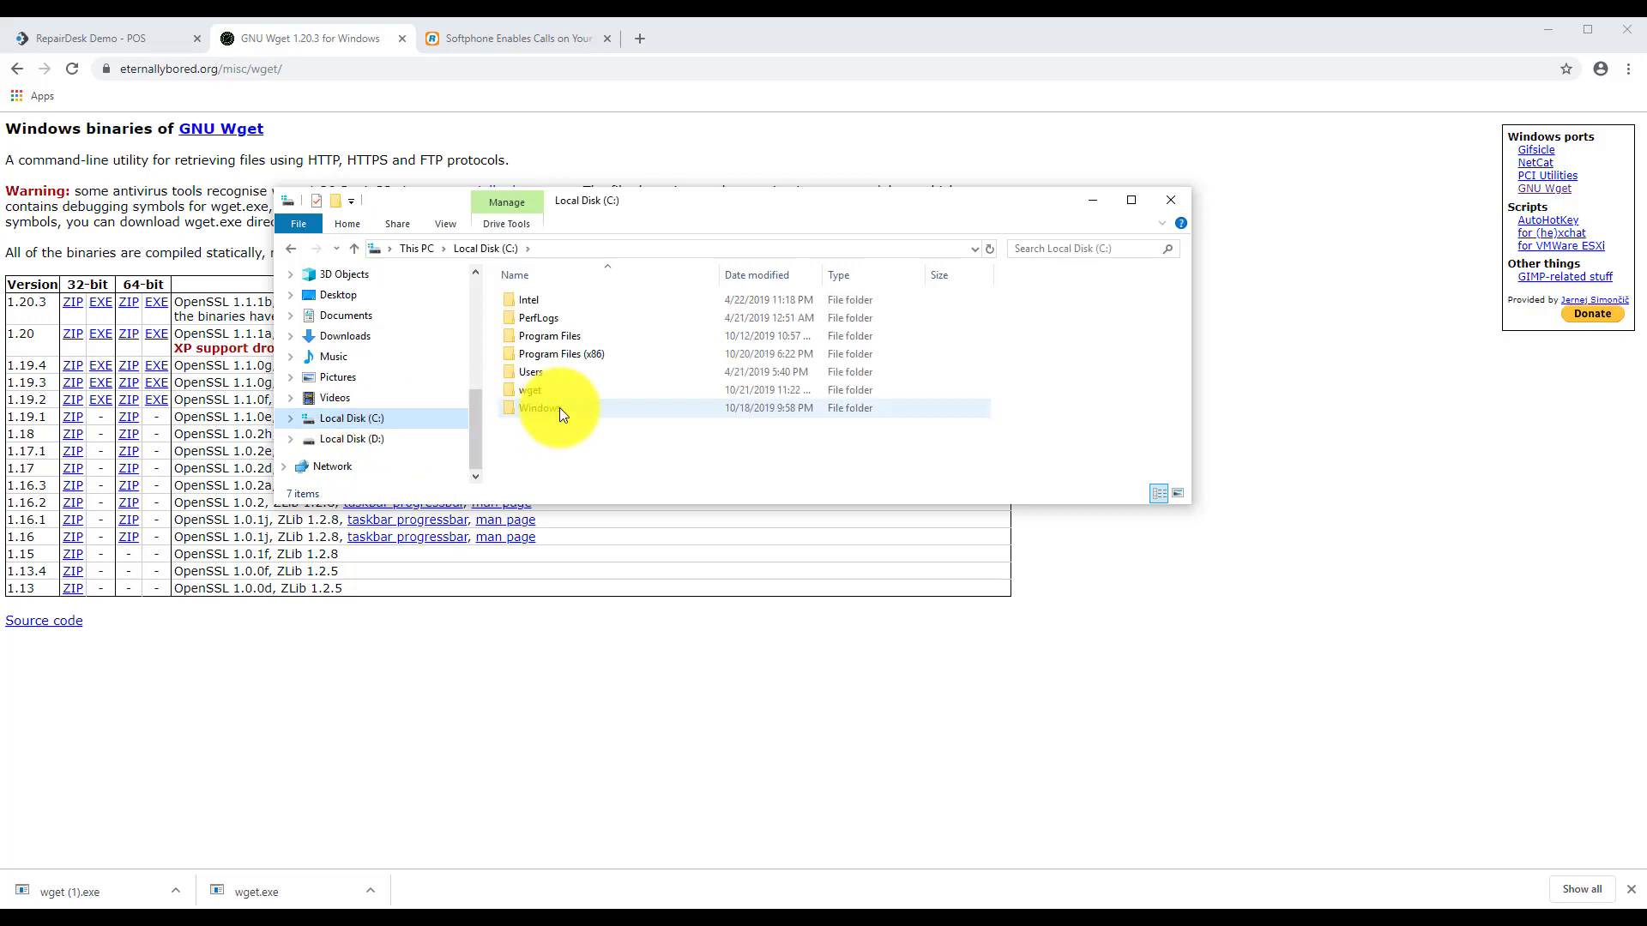
right_click(561, 394)
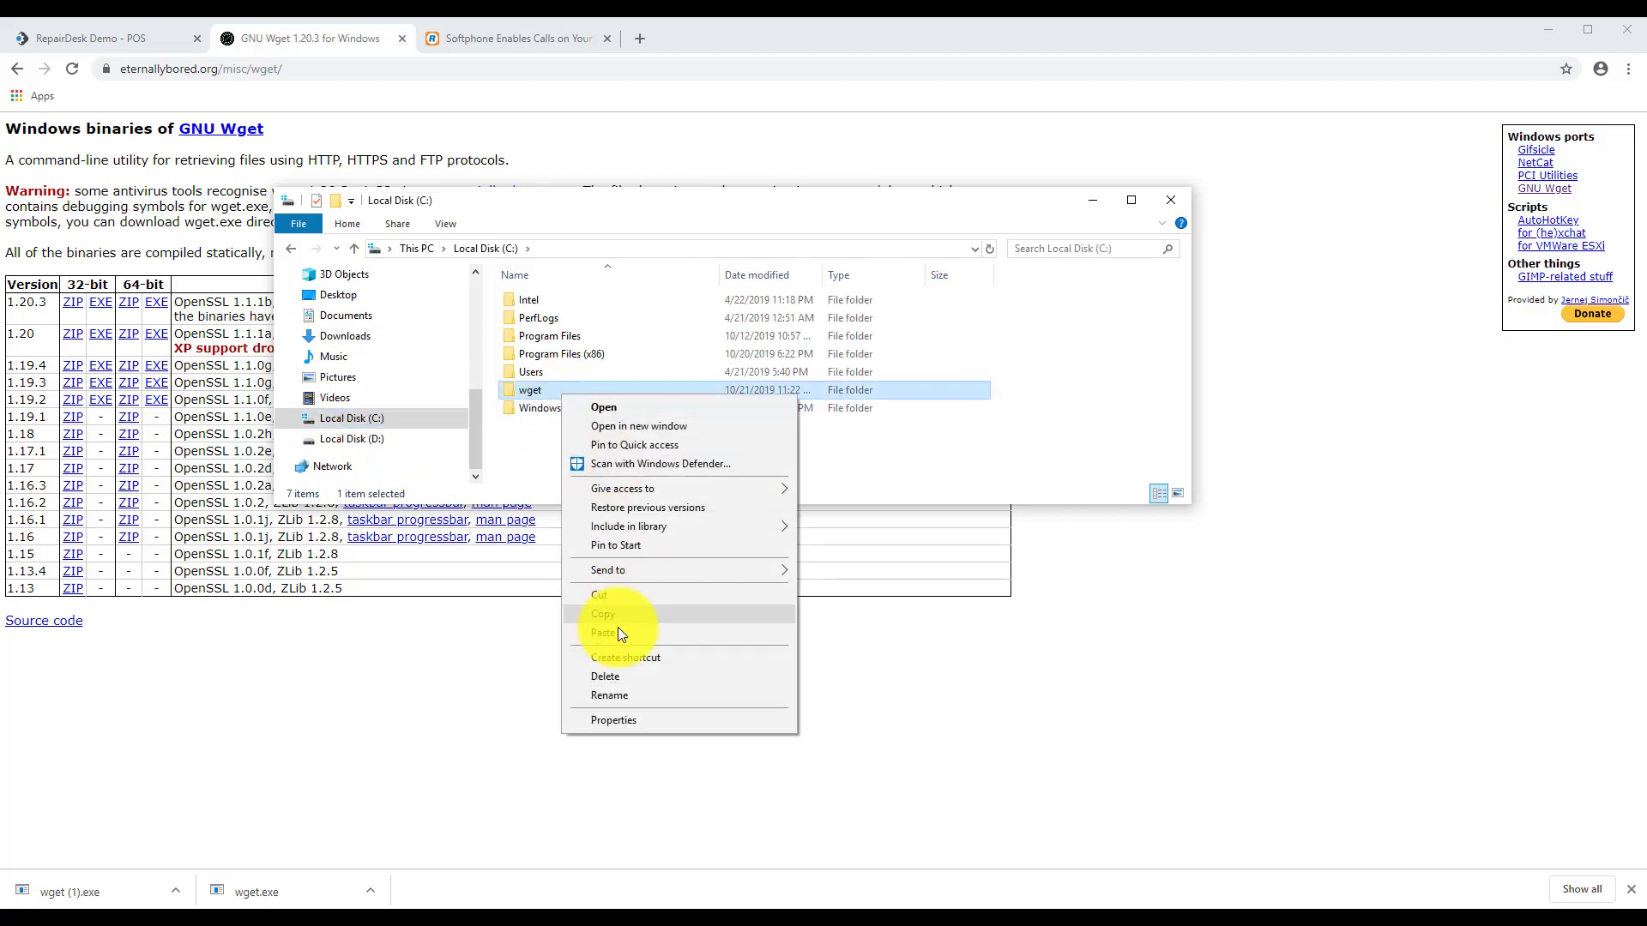
click(619, 632)
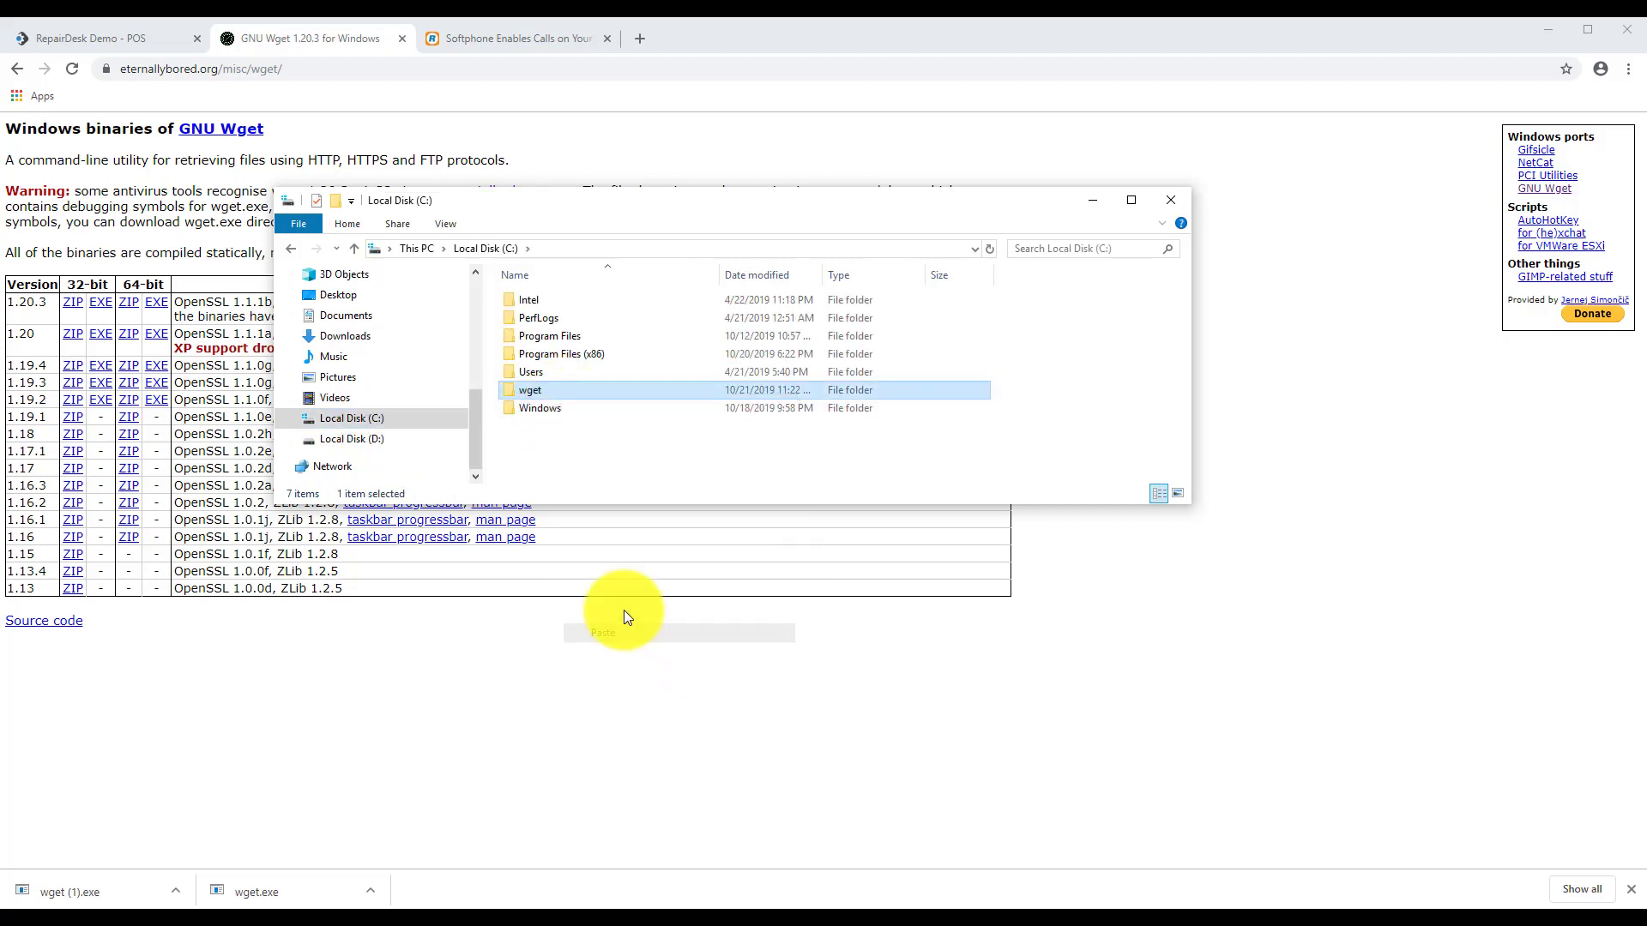
double_click(573, 390)
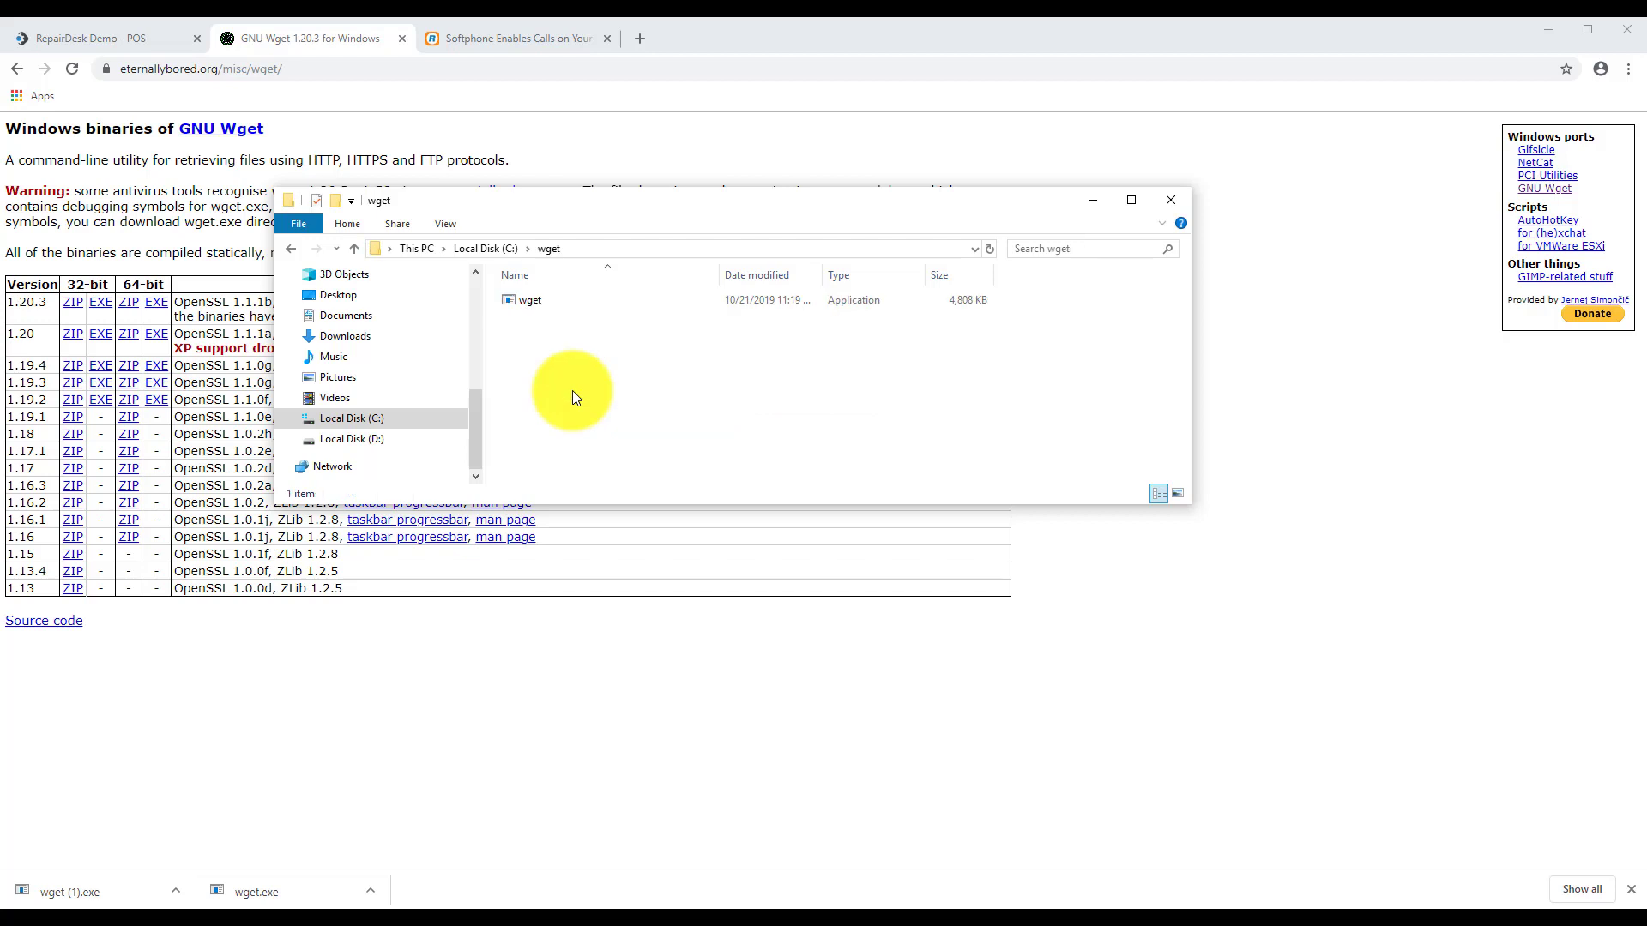
Step: Open Advanced system settings via Control Panel > System and Security > System
click(293, 248)
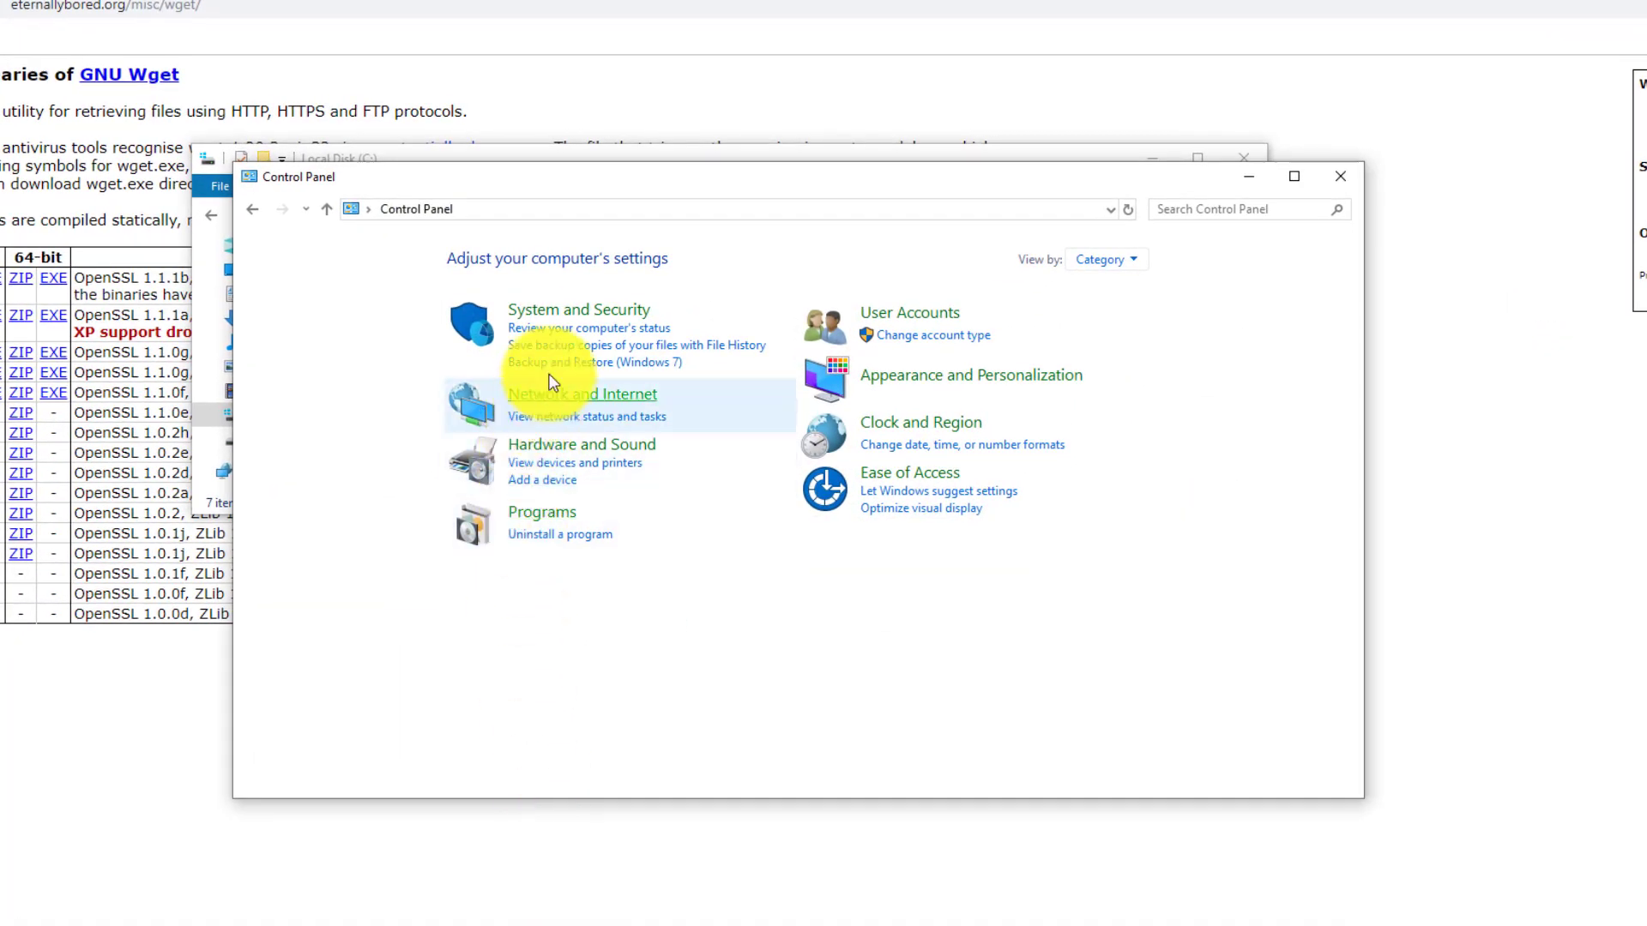
click(558, 319)
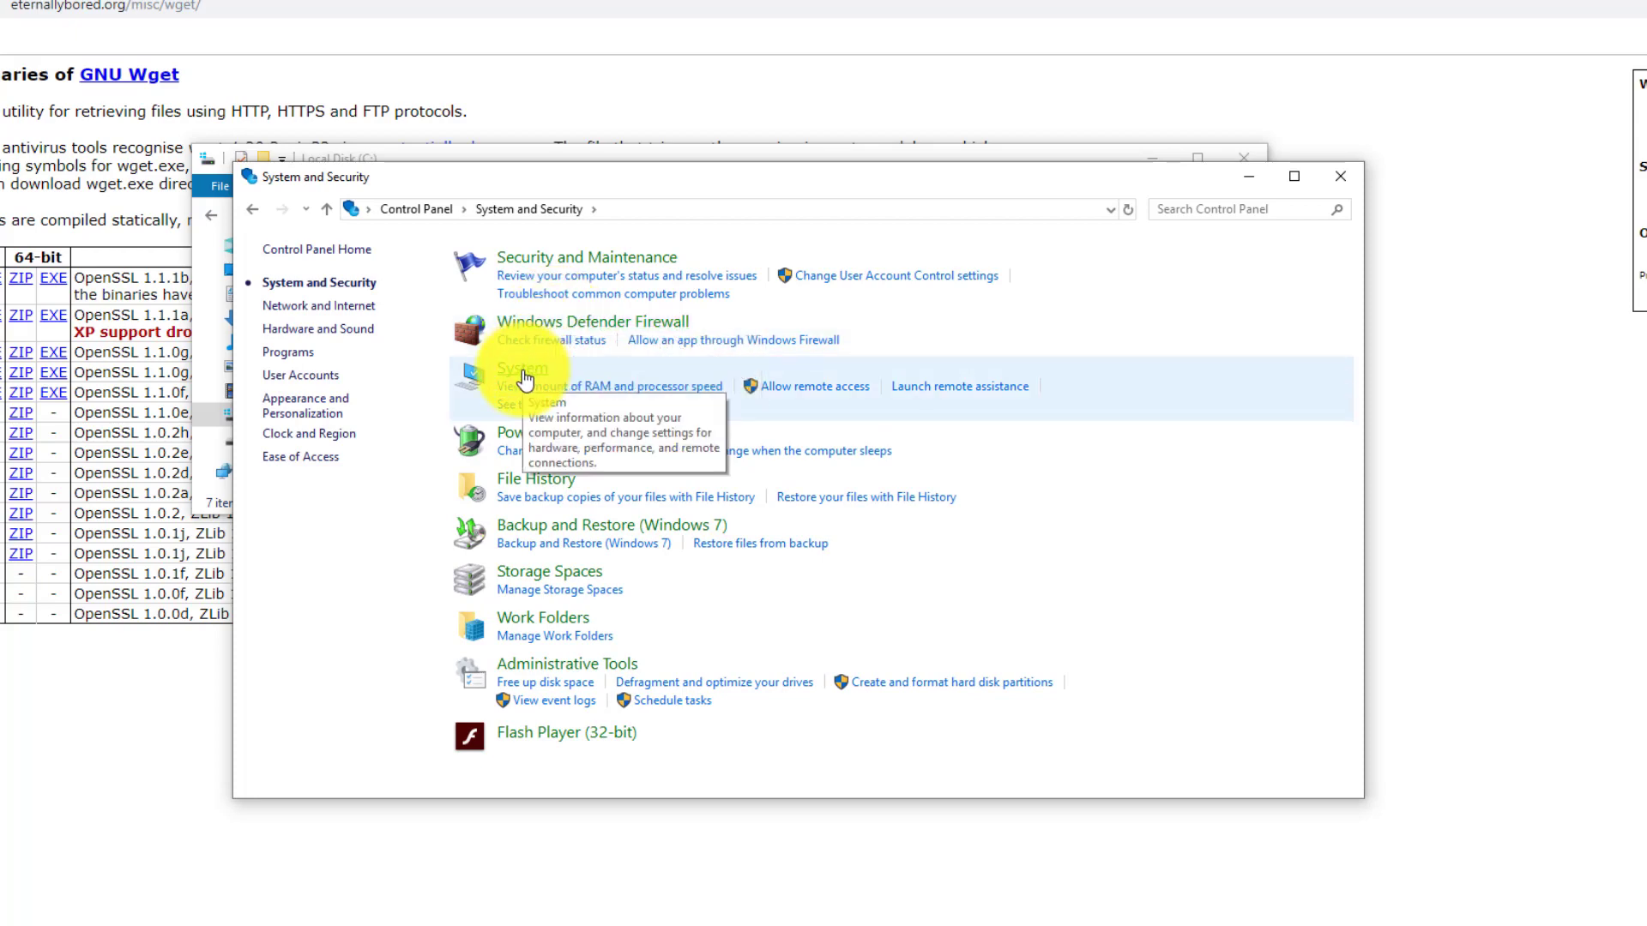
click(525, 378)
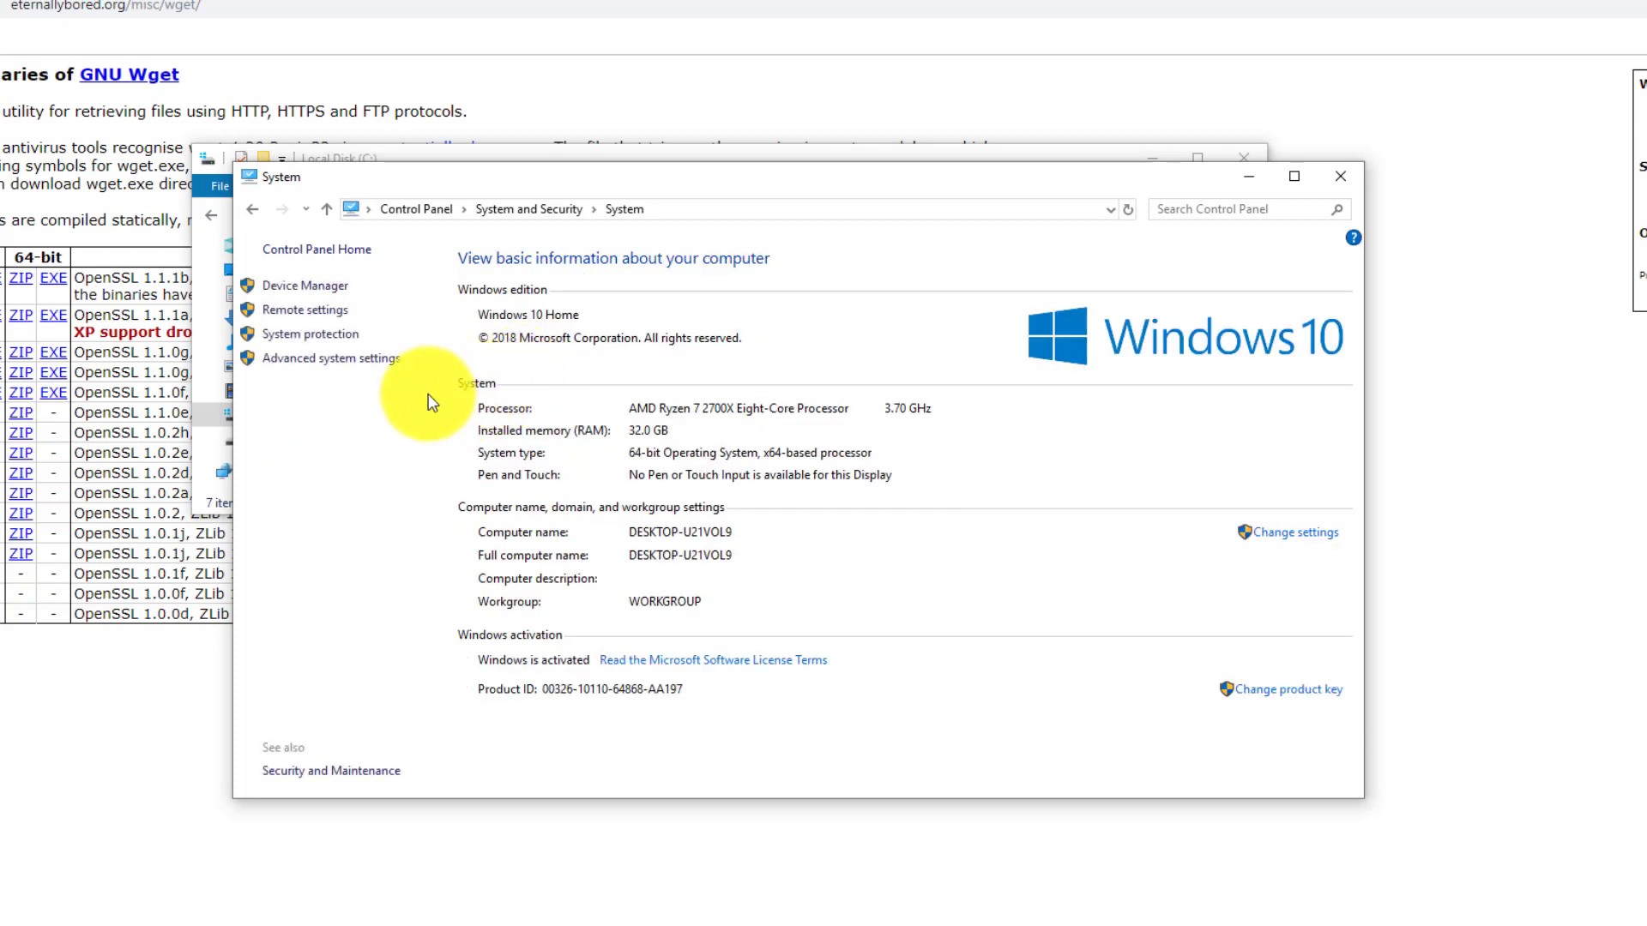
click(334, 360)
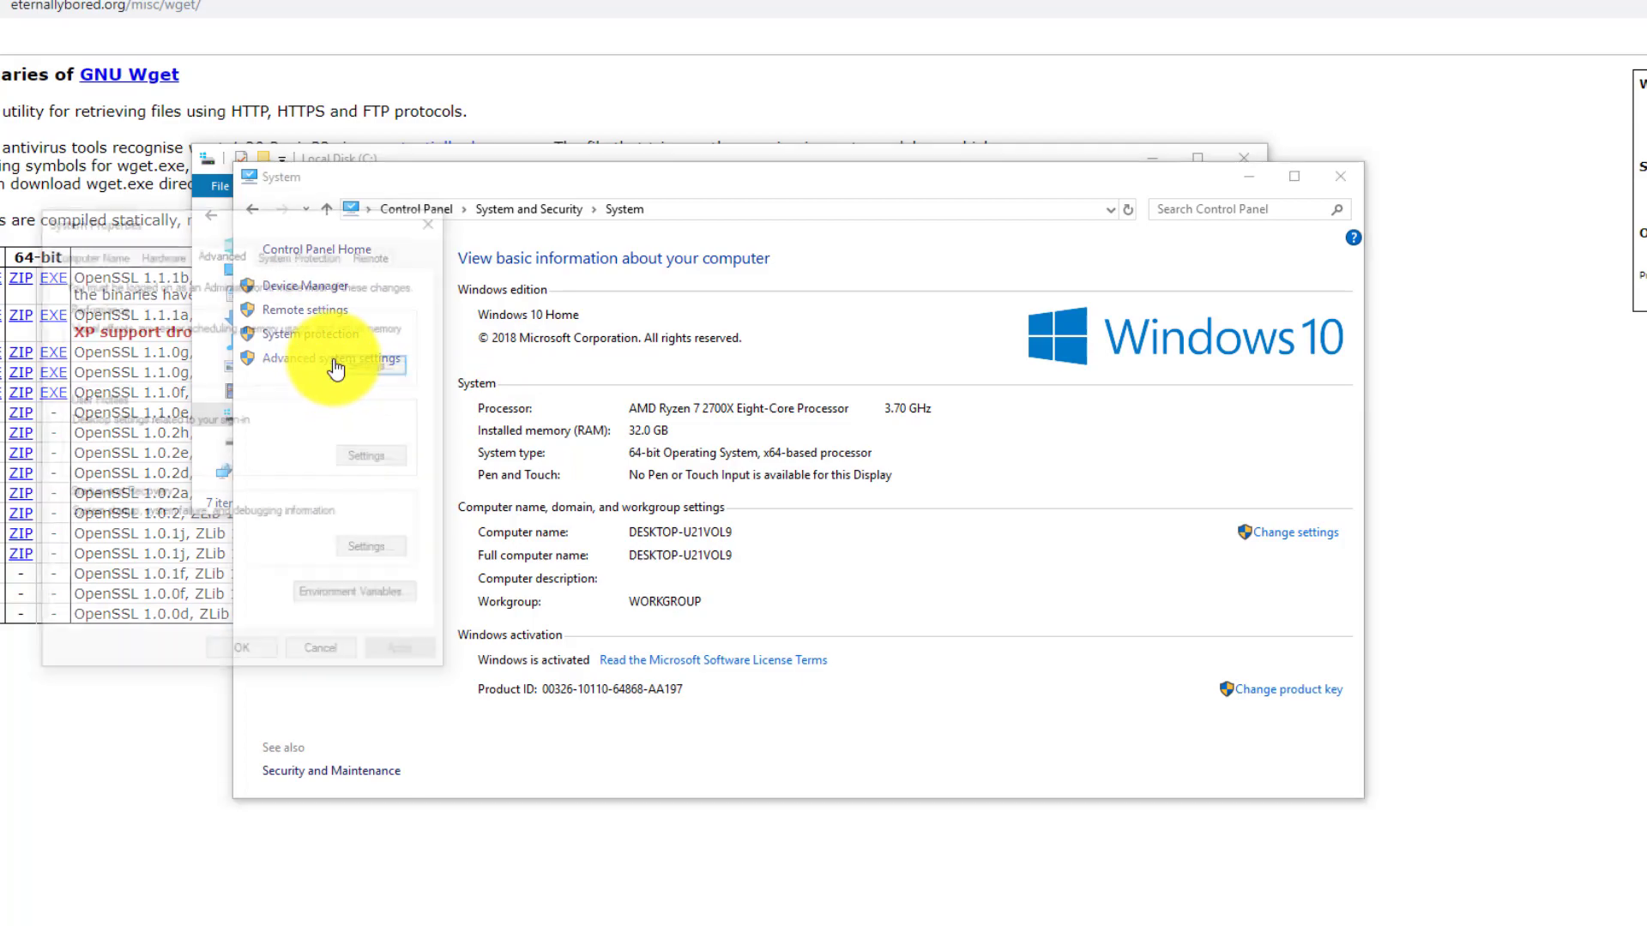
Step: In Environment Variables, add C:\wget as a new entry to the system Path
click(353, 595)
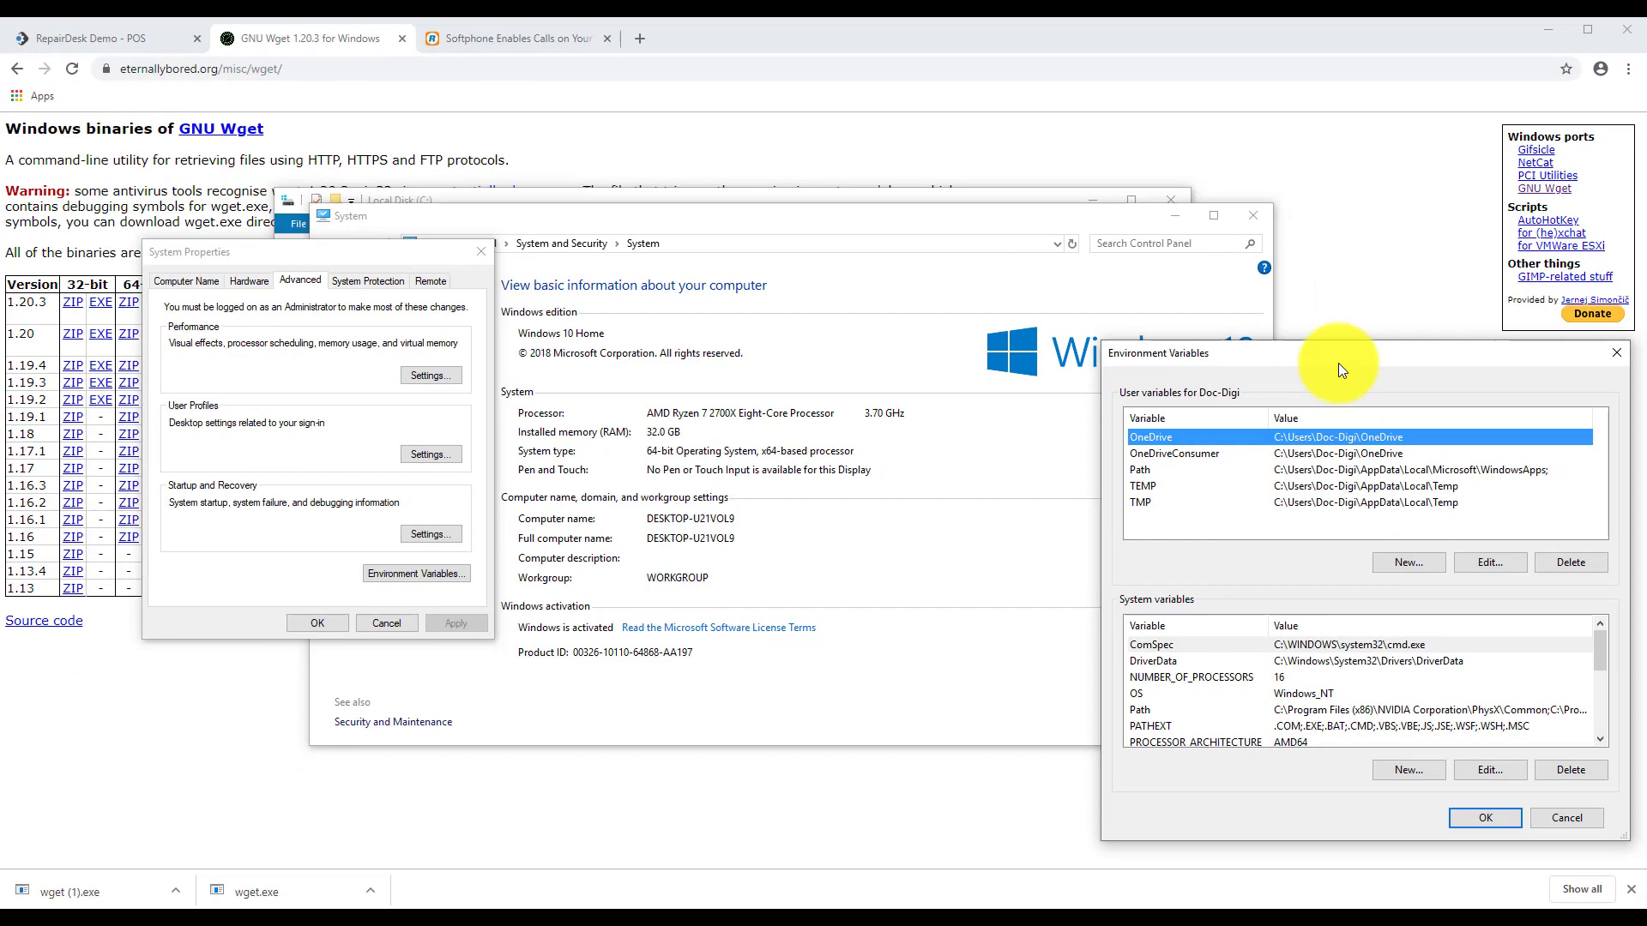
drag(1338, 363, 847, 269)
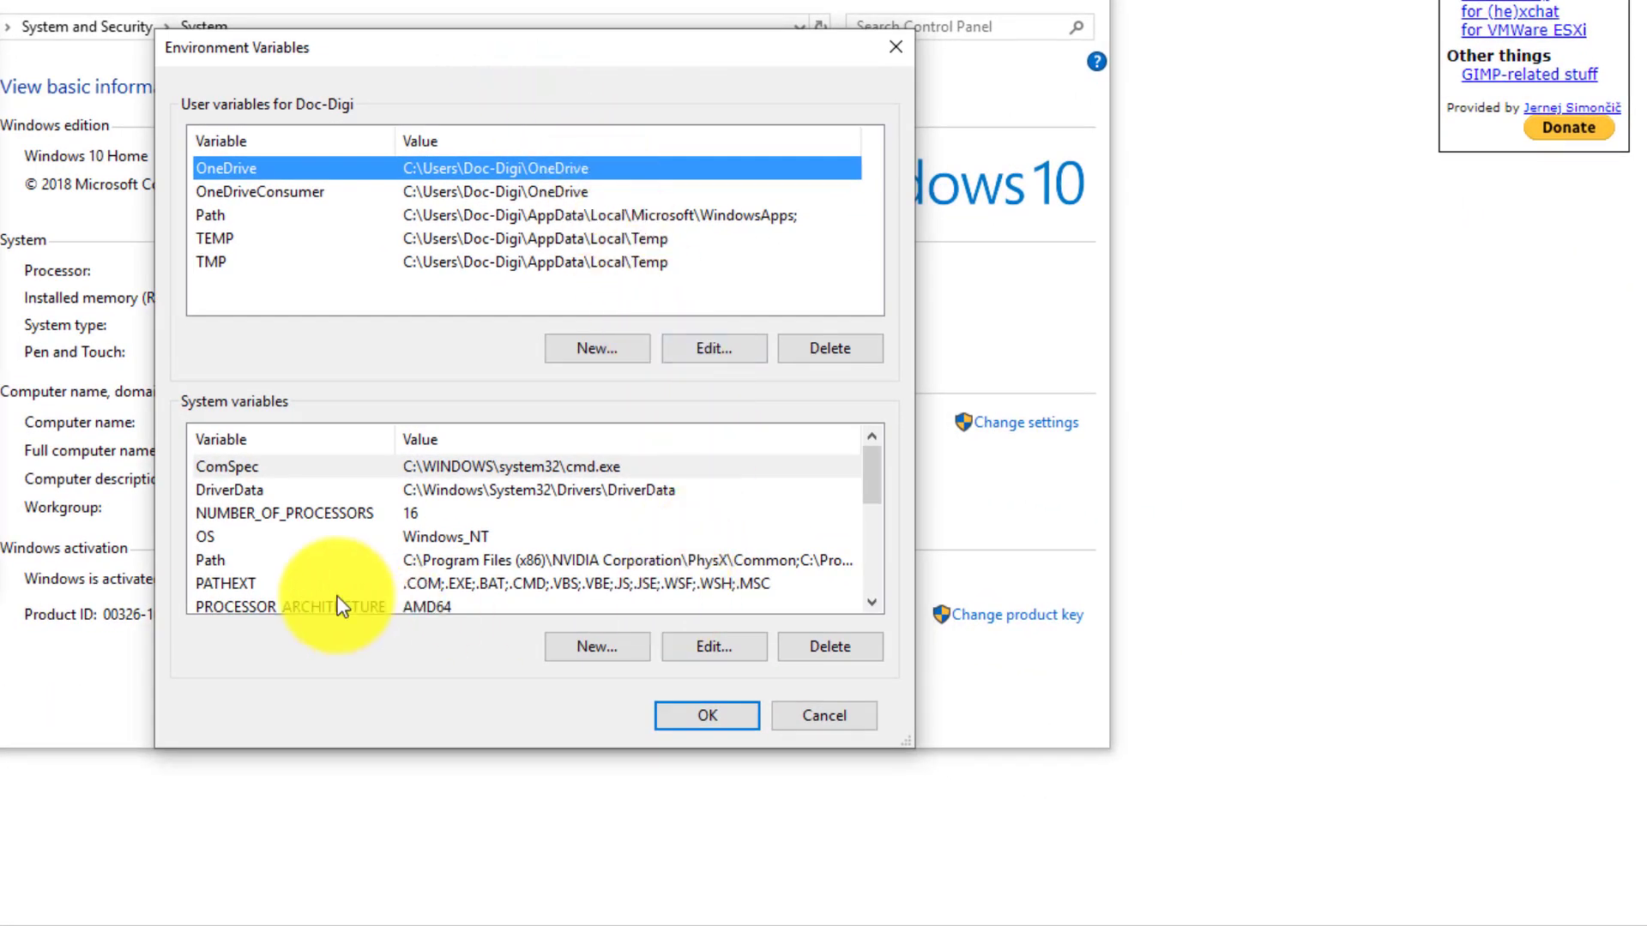
click(216, 559)
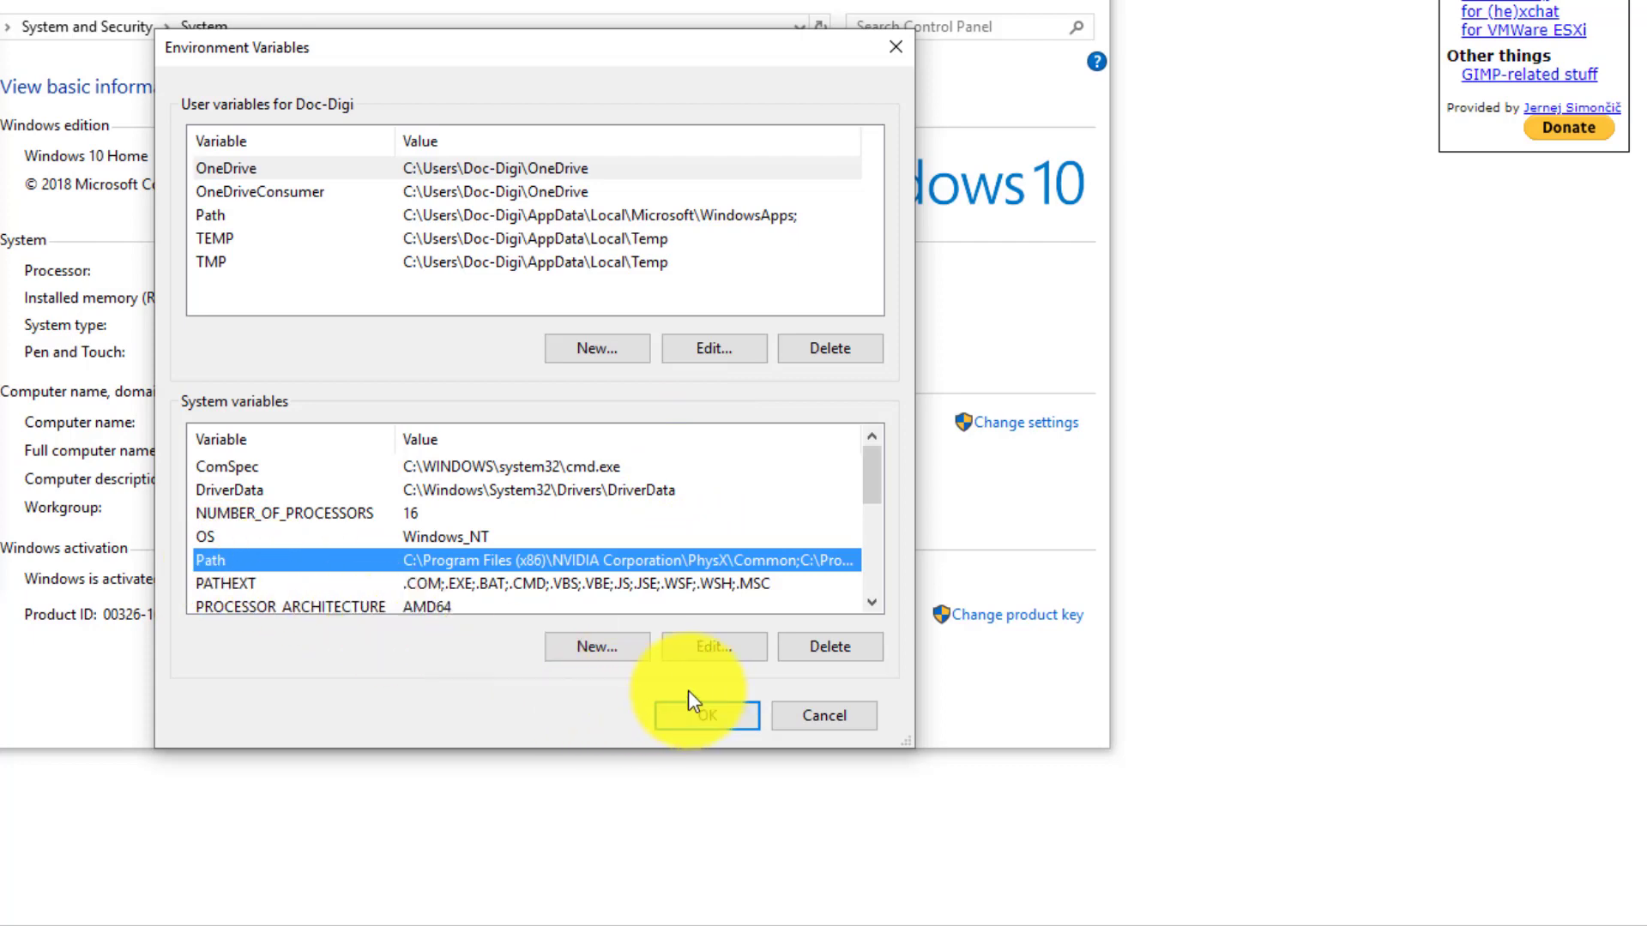
click(701, 649)
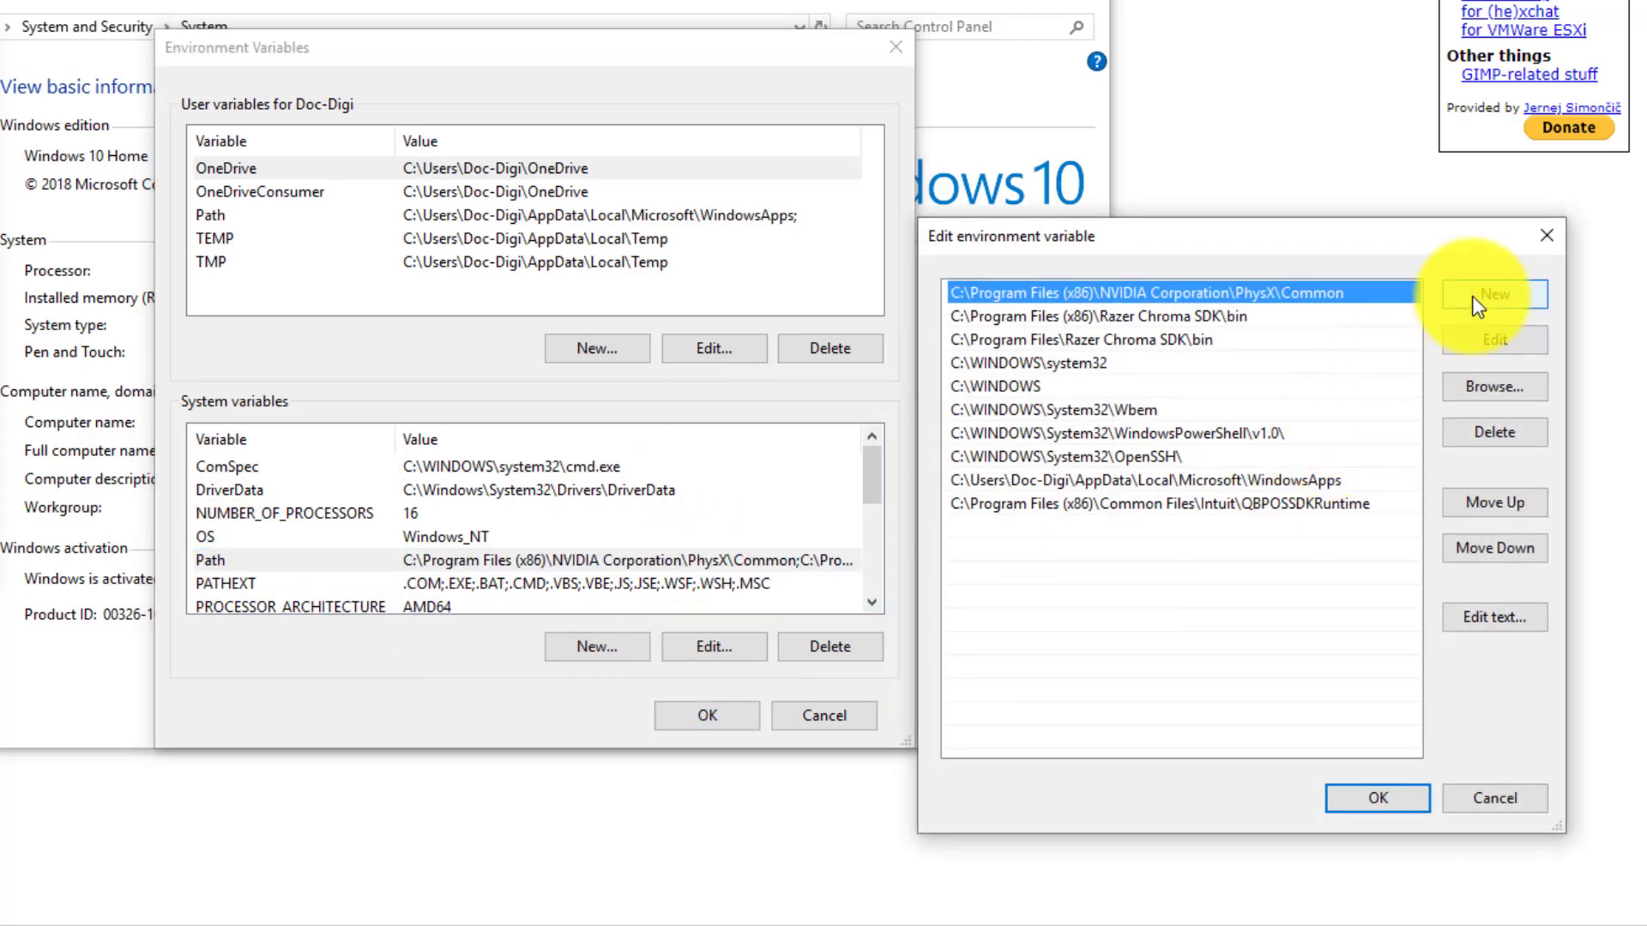
click(1476, 300)
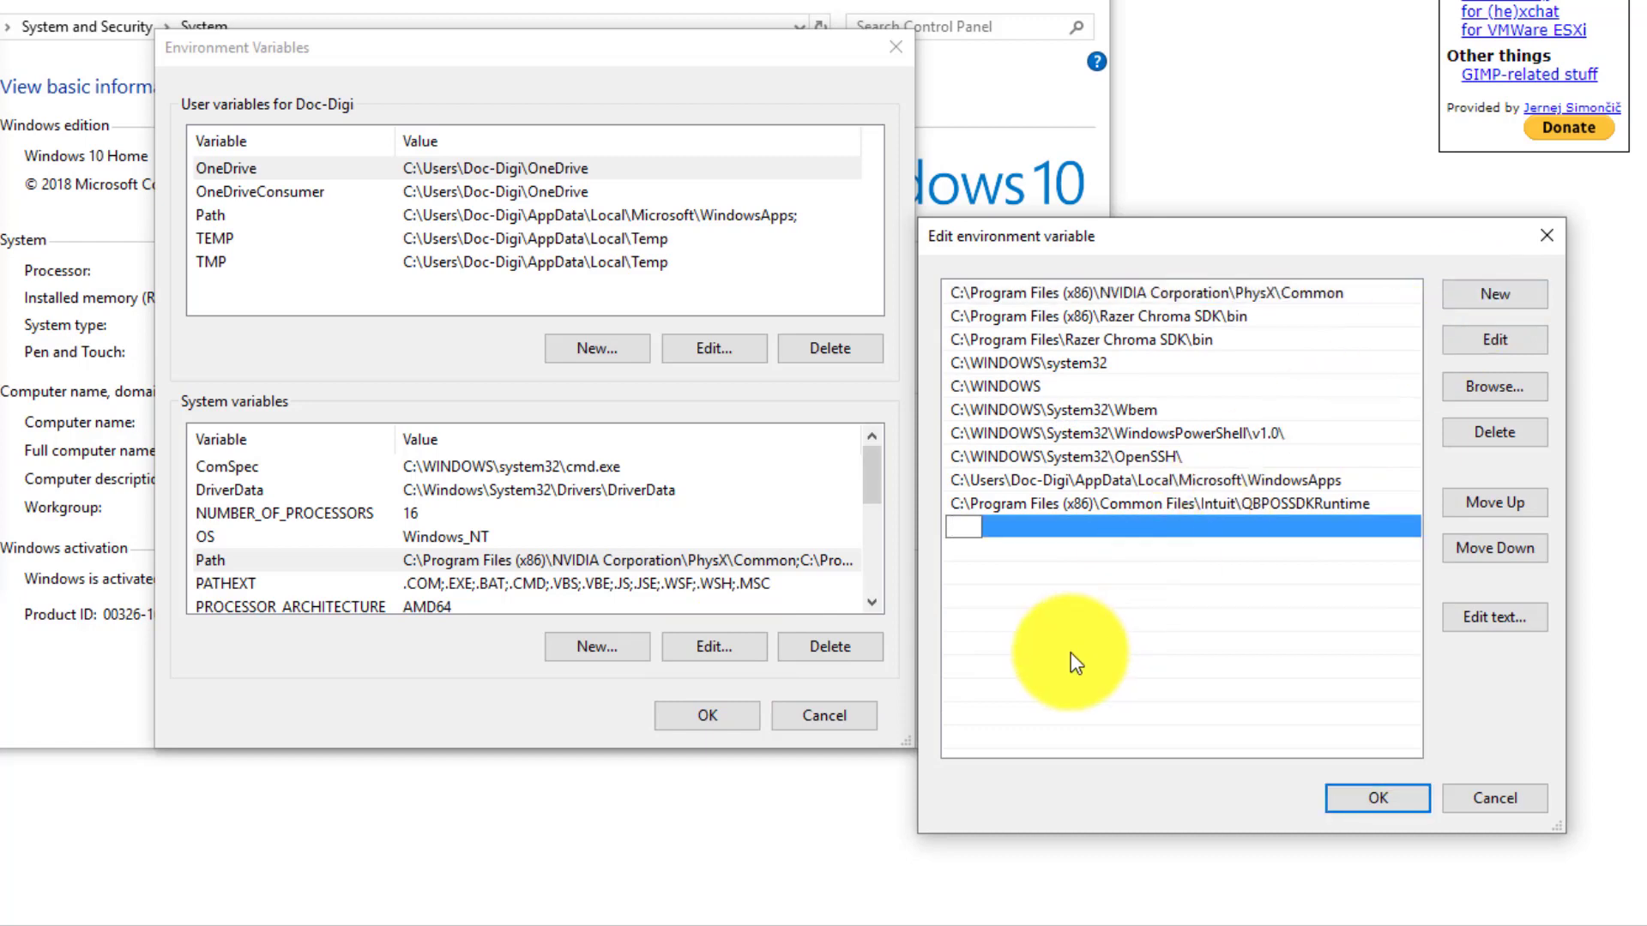
text(C:\wget)
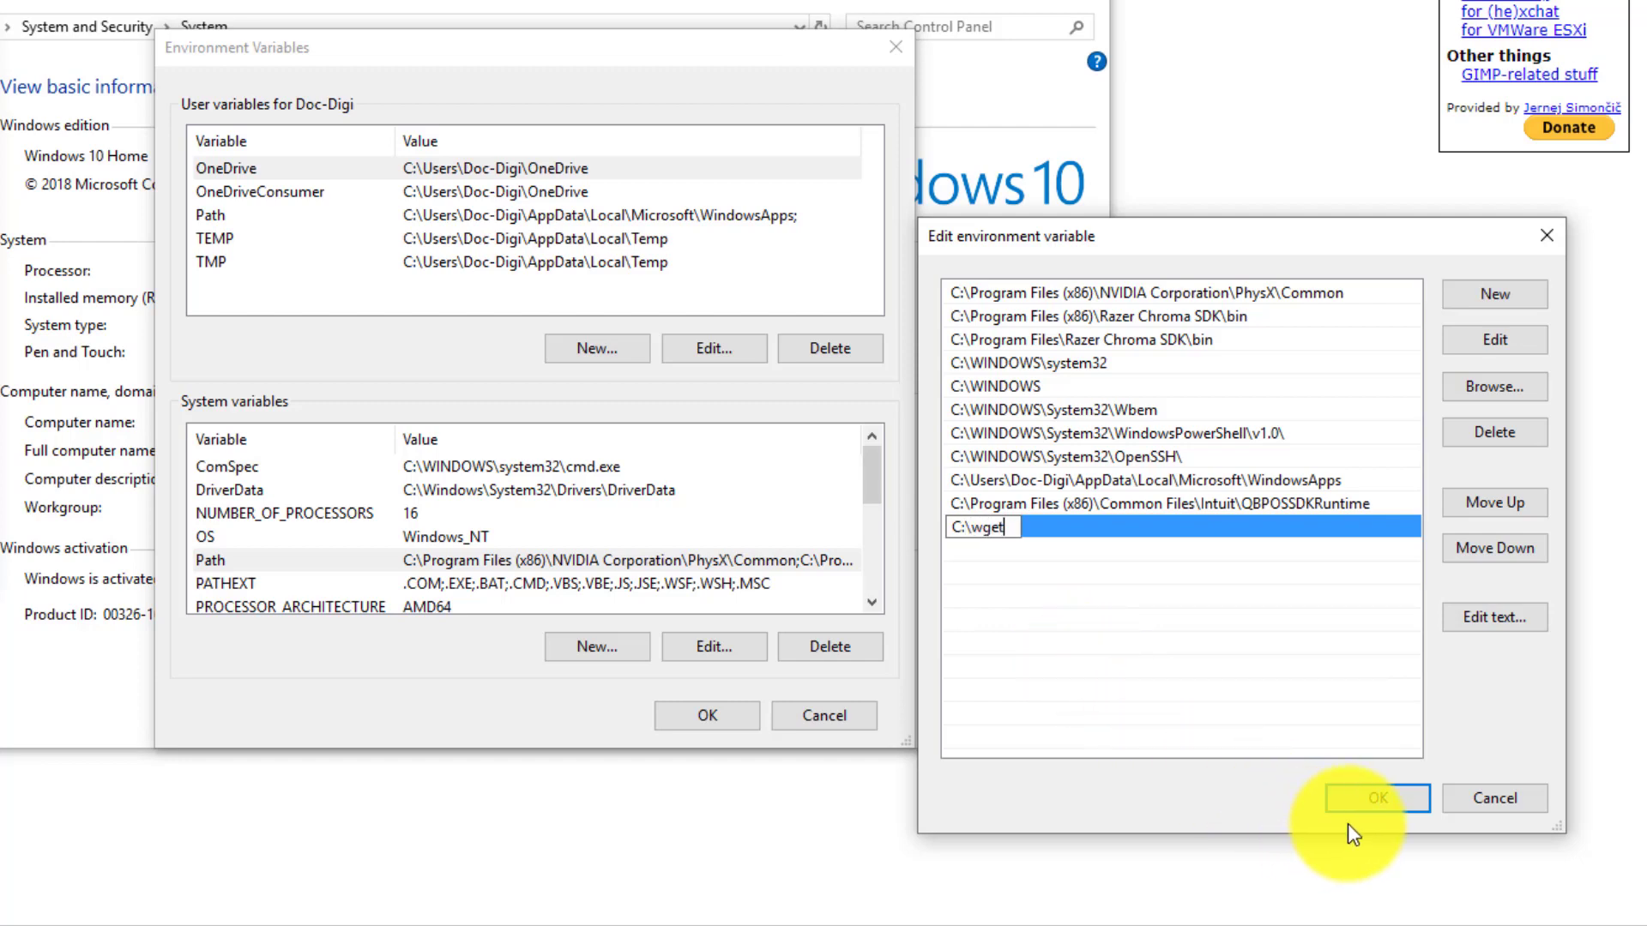
click(1377, 798)
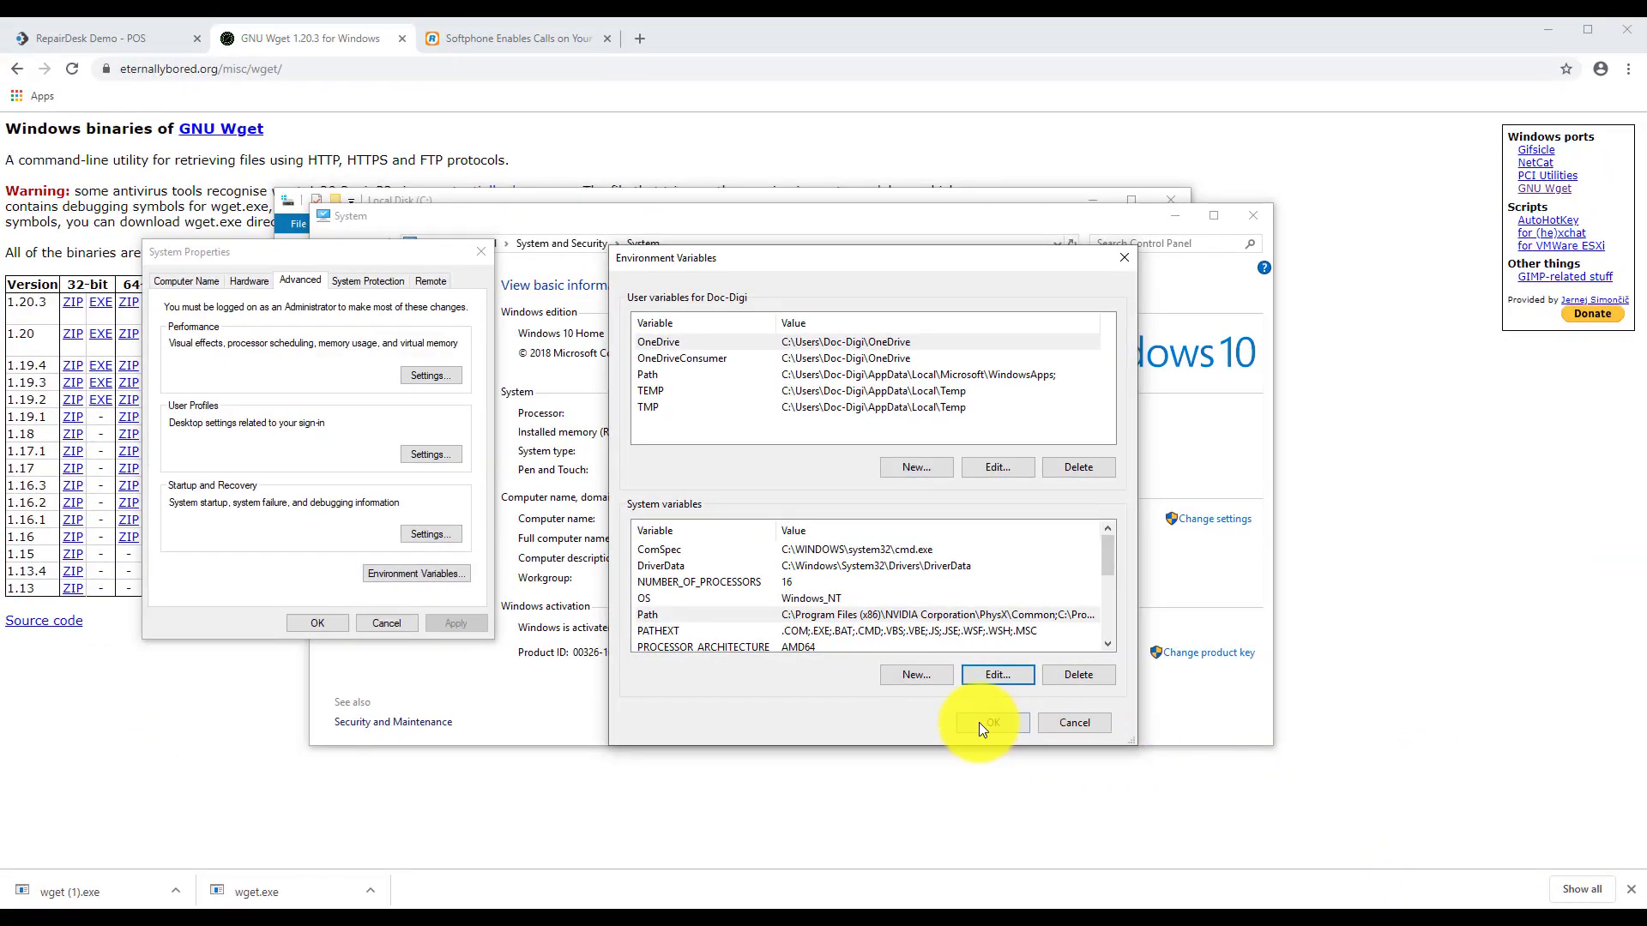
Step: Confirm the environment and system dialogs, close the System and C: windows, and switch to RingCentral's Softphone page
click(980, 722)
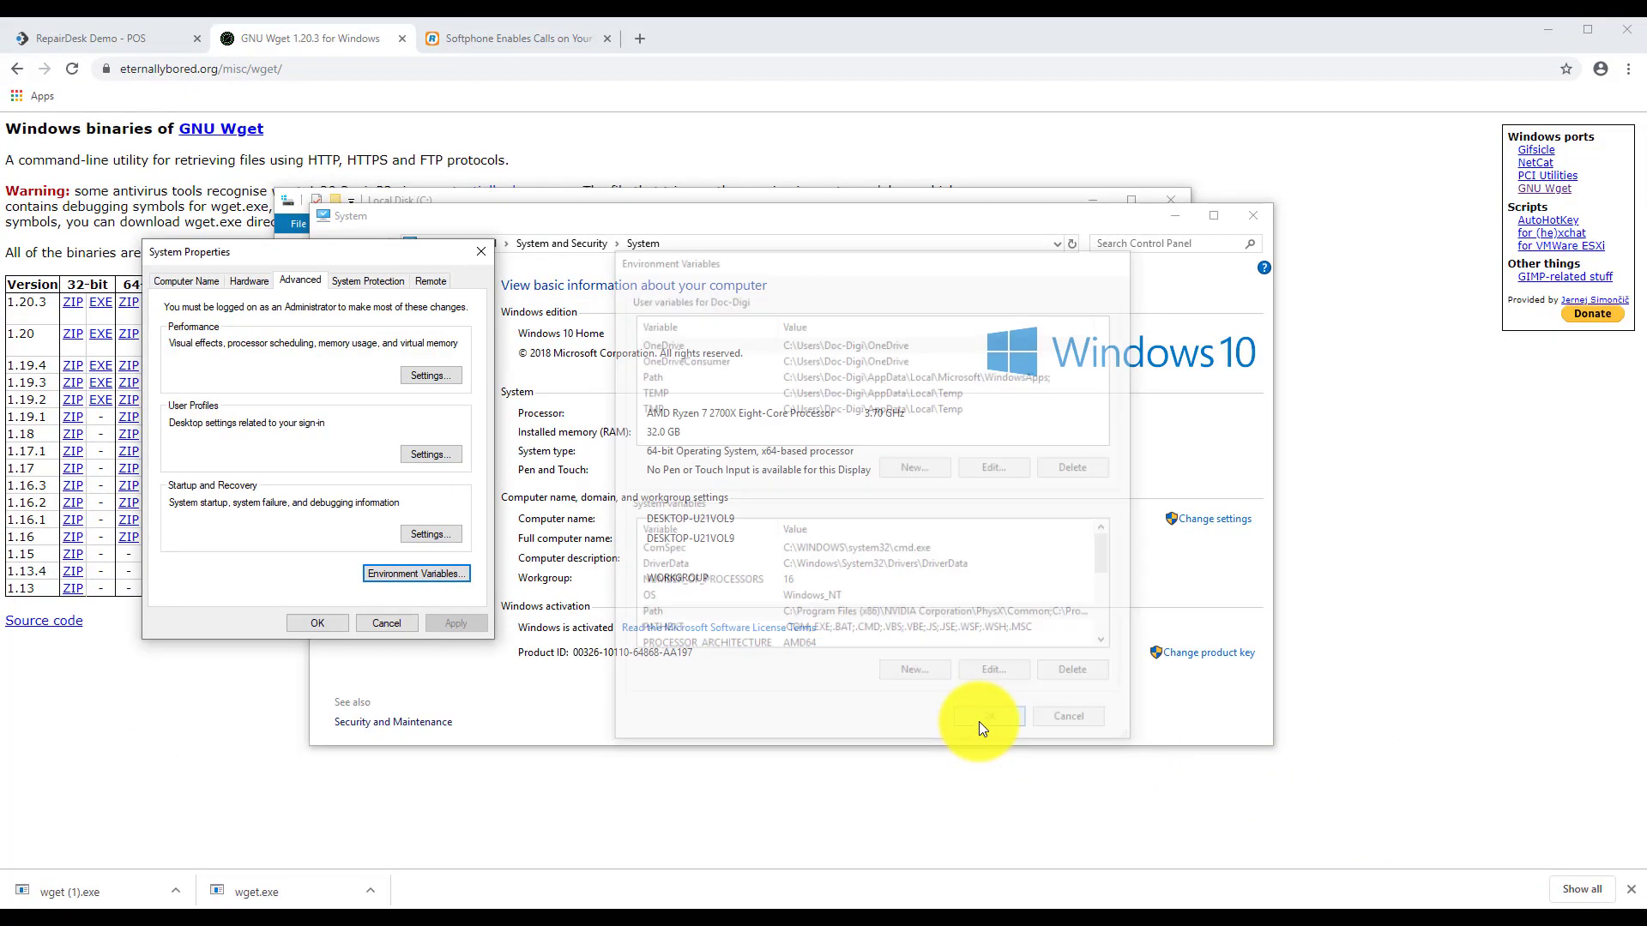
click(315, 623)
click(1257, 217)
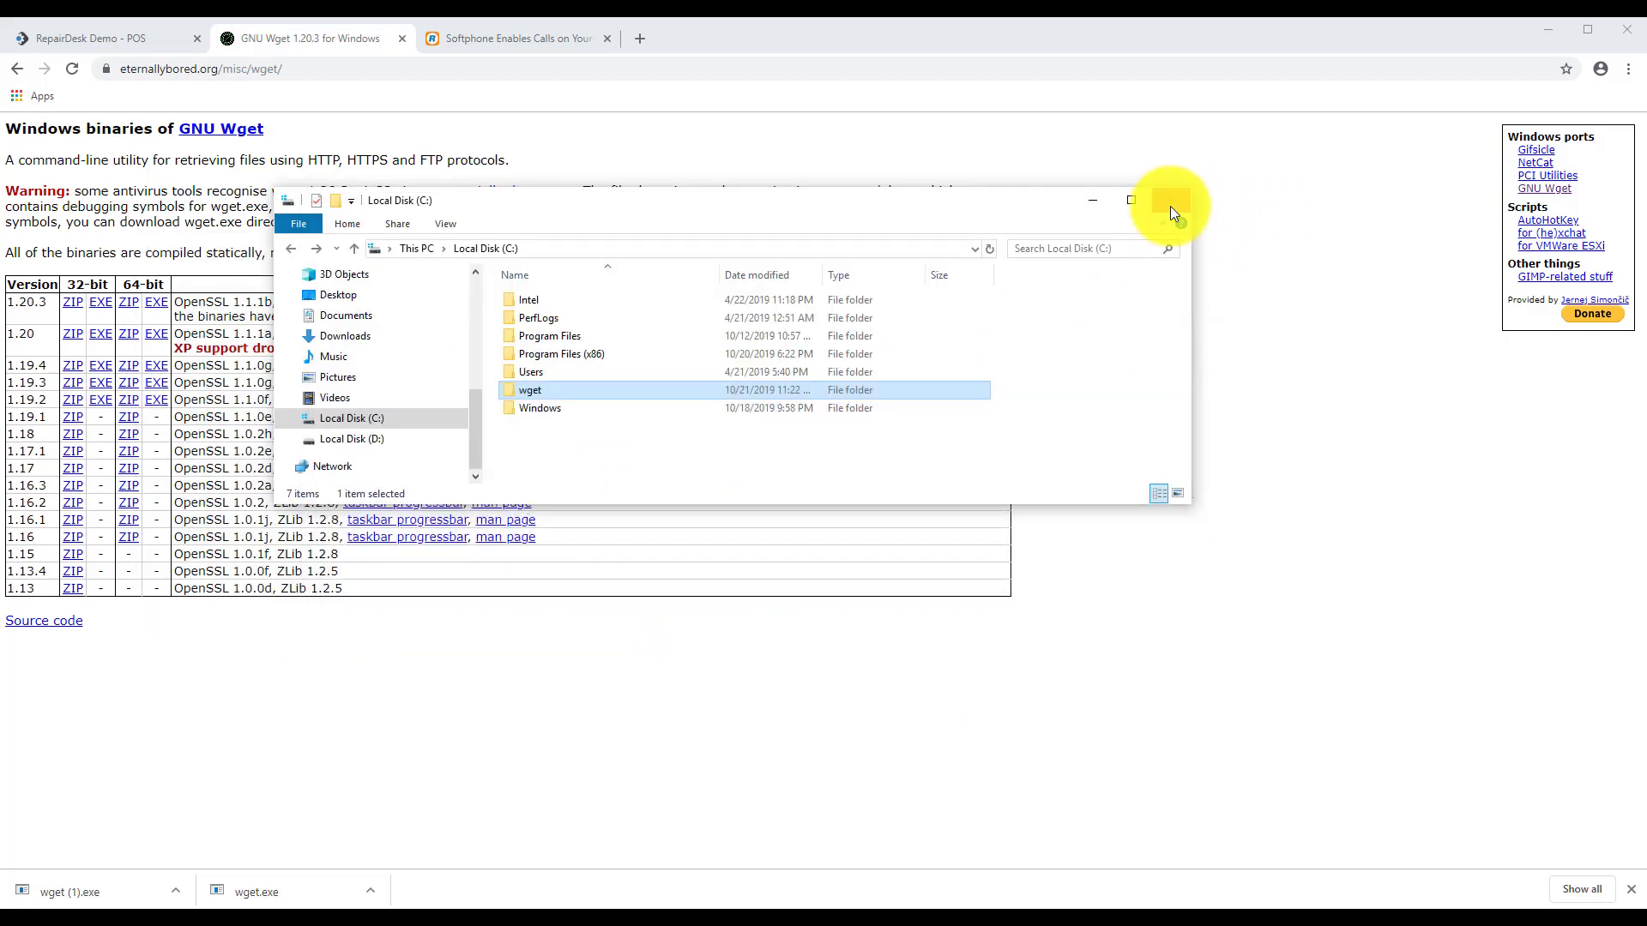
click(1171, 203)
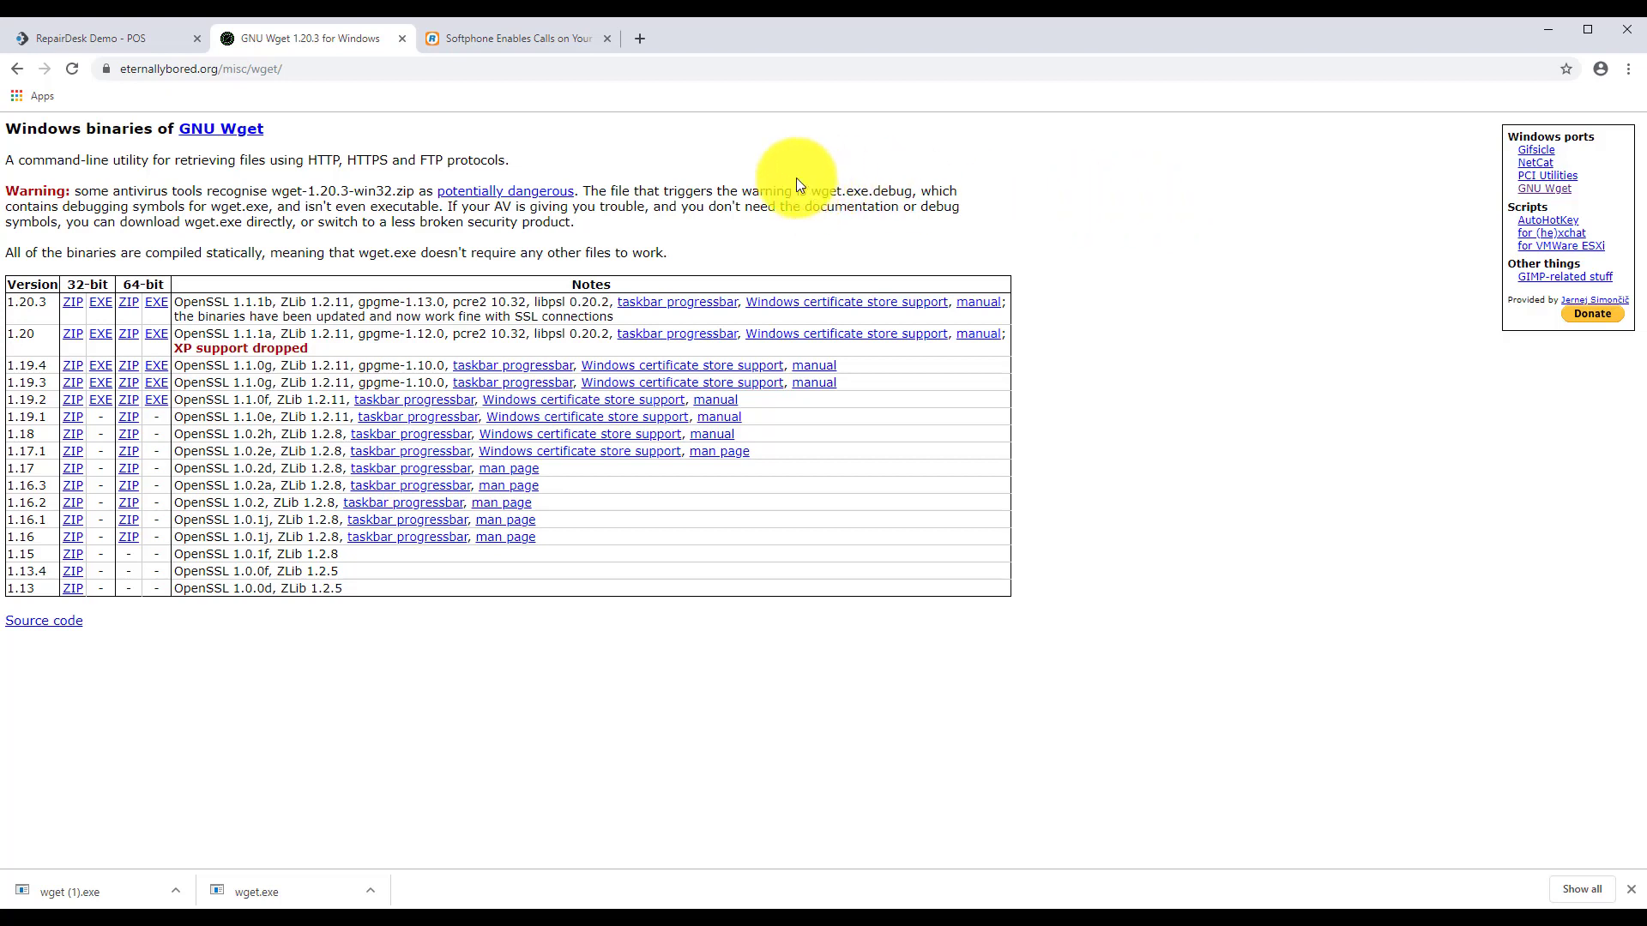
click(542, 39)
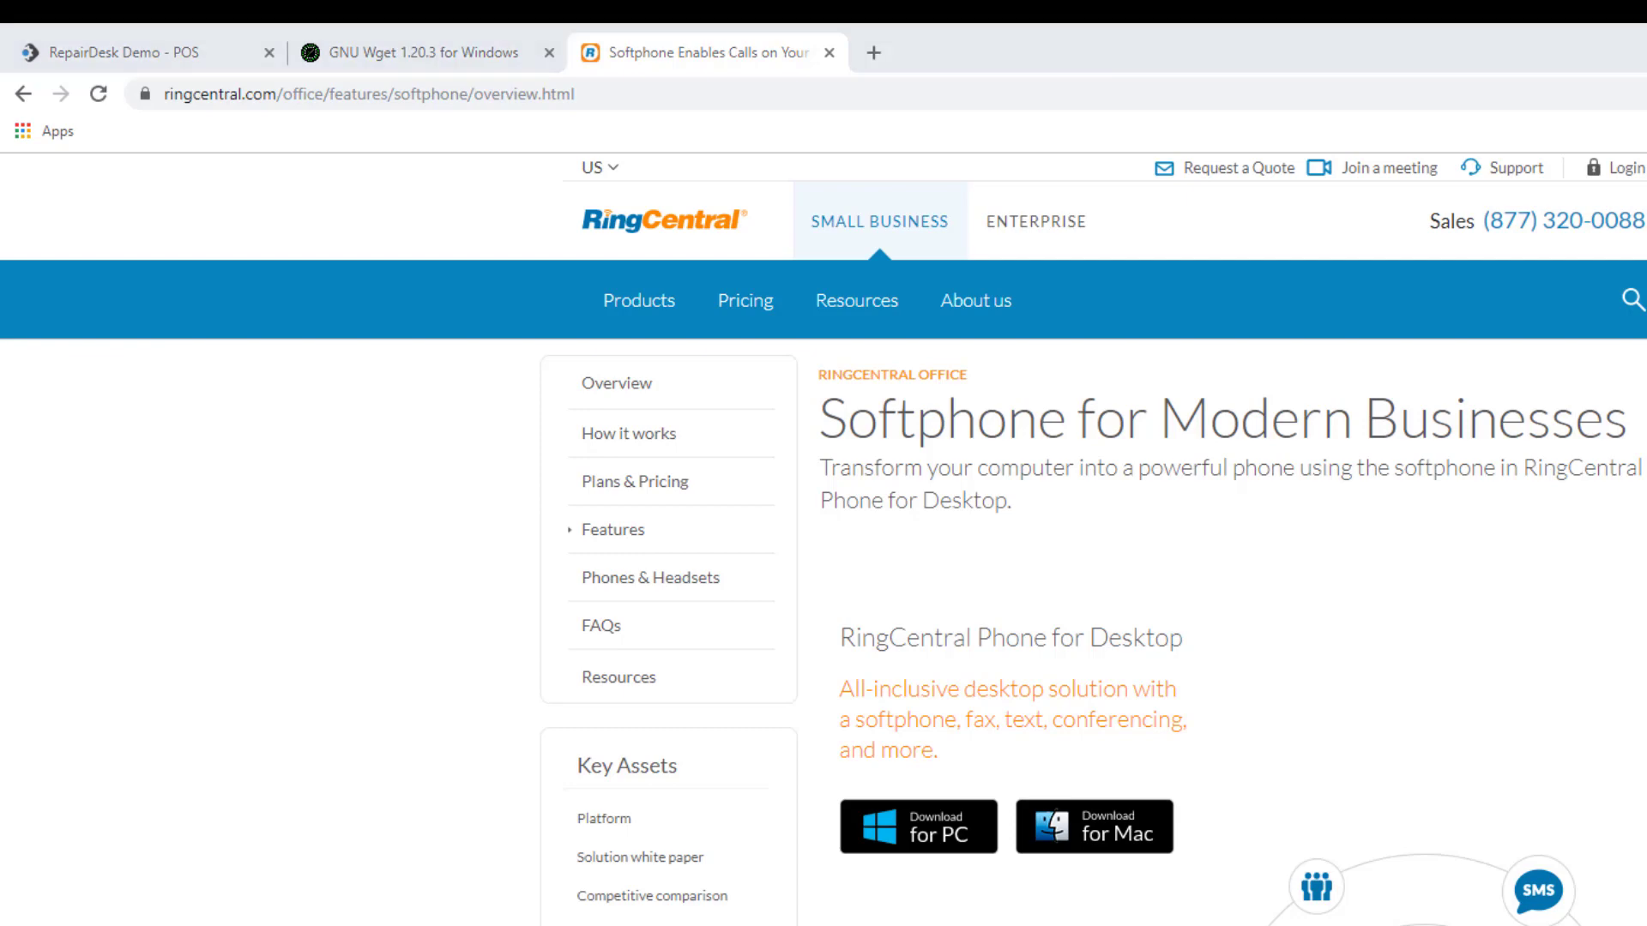
Step: Download the RingCentral Phone PC installer, accept the license, install, and finish with the app launching
click(903, 825)
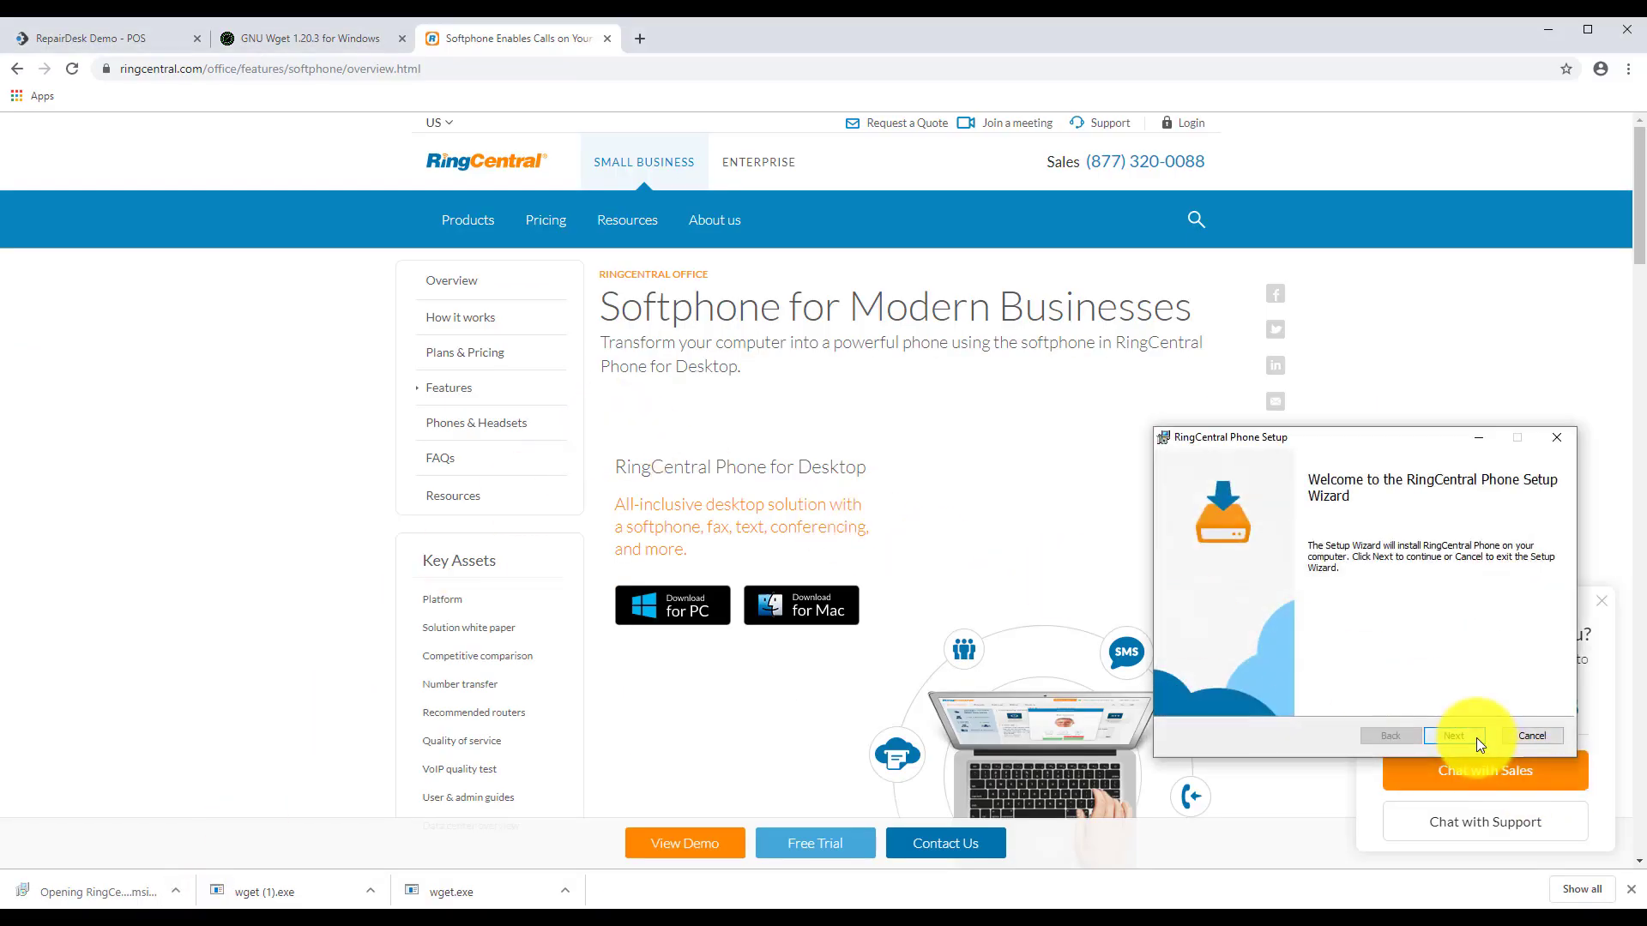
click(1454, 731)
drag(1407, 437, 973, 258)
click(852, 518)
click(1043, 559)
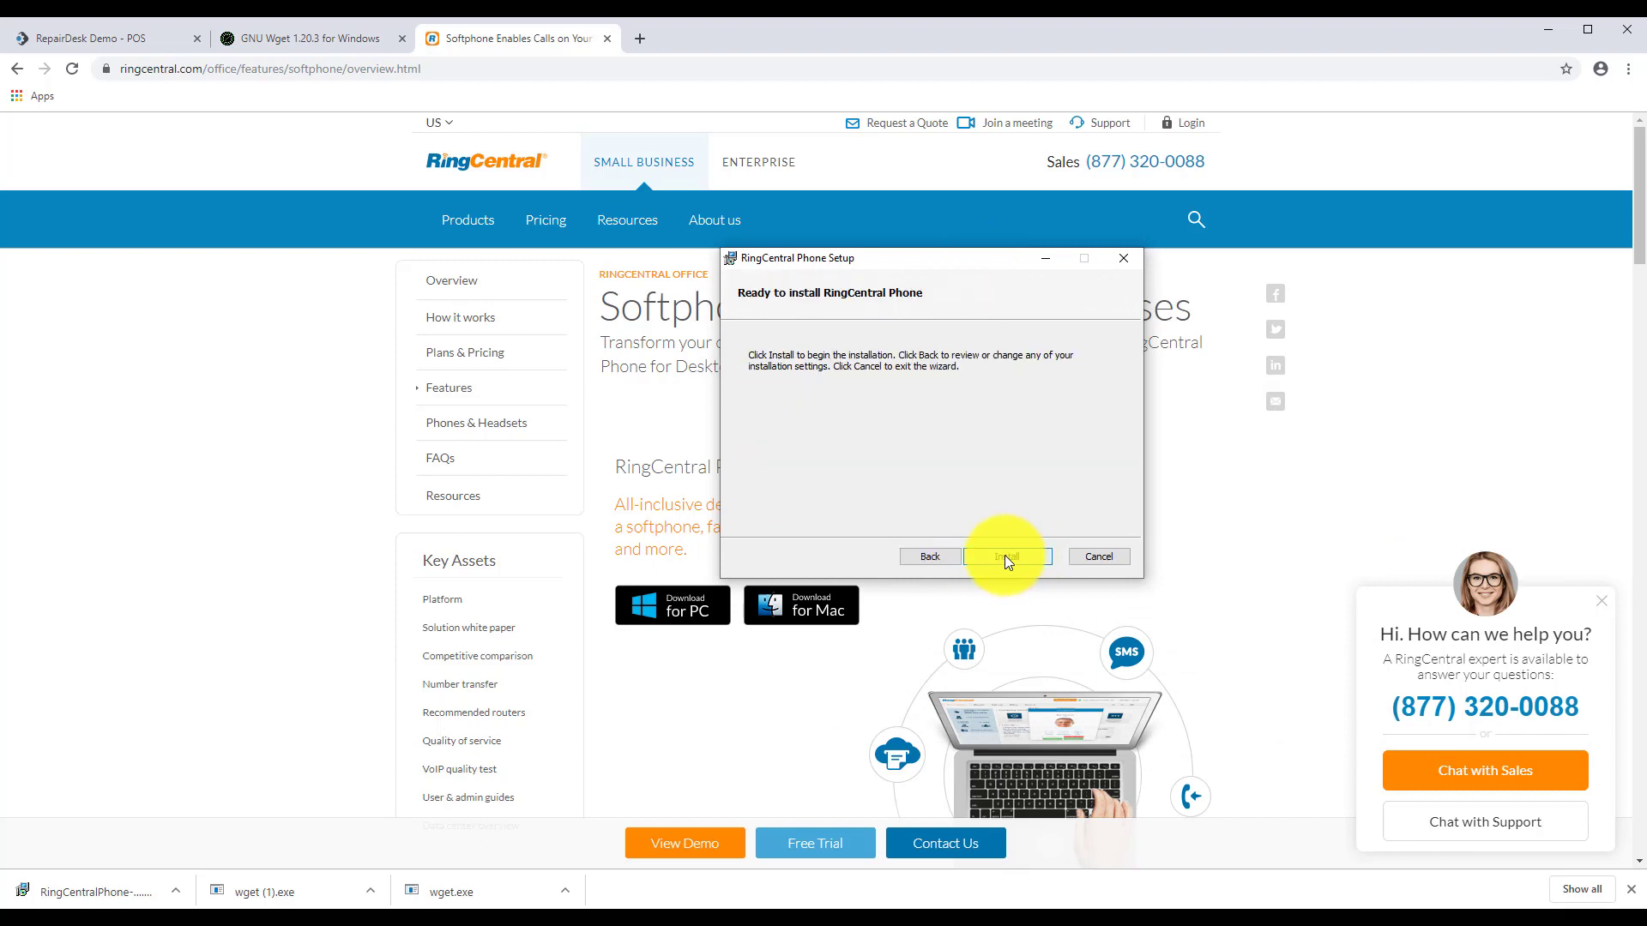
click(999, 557)
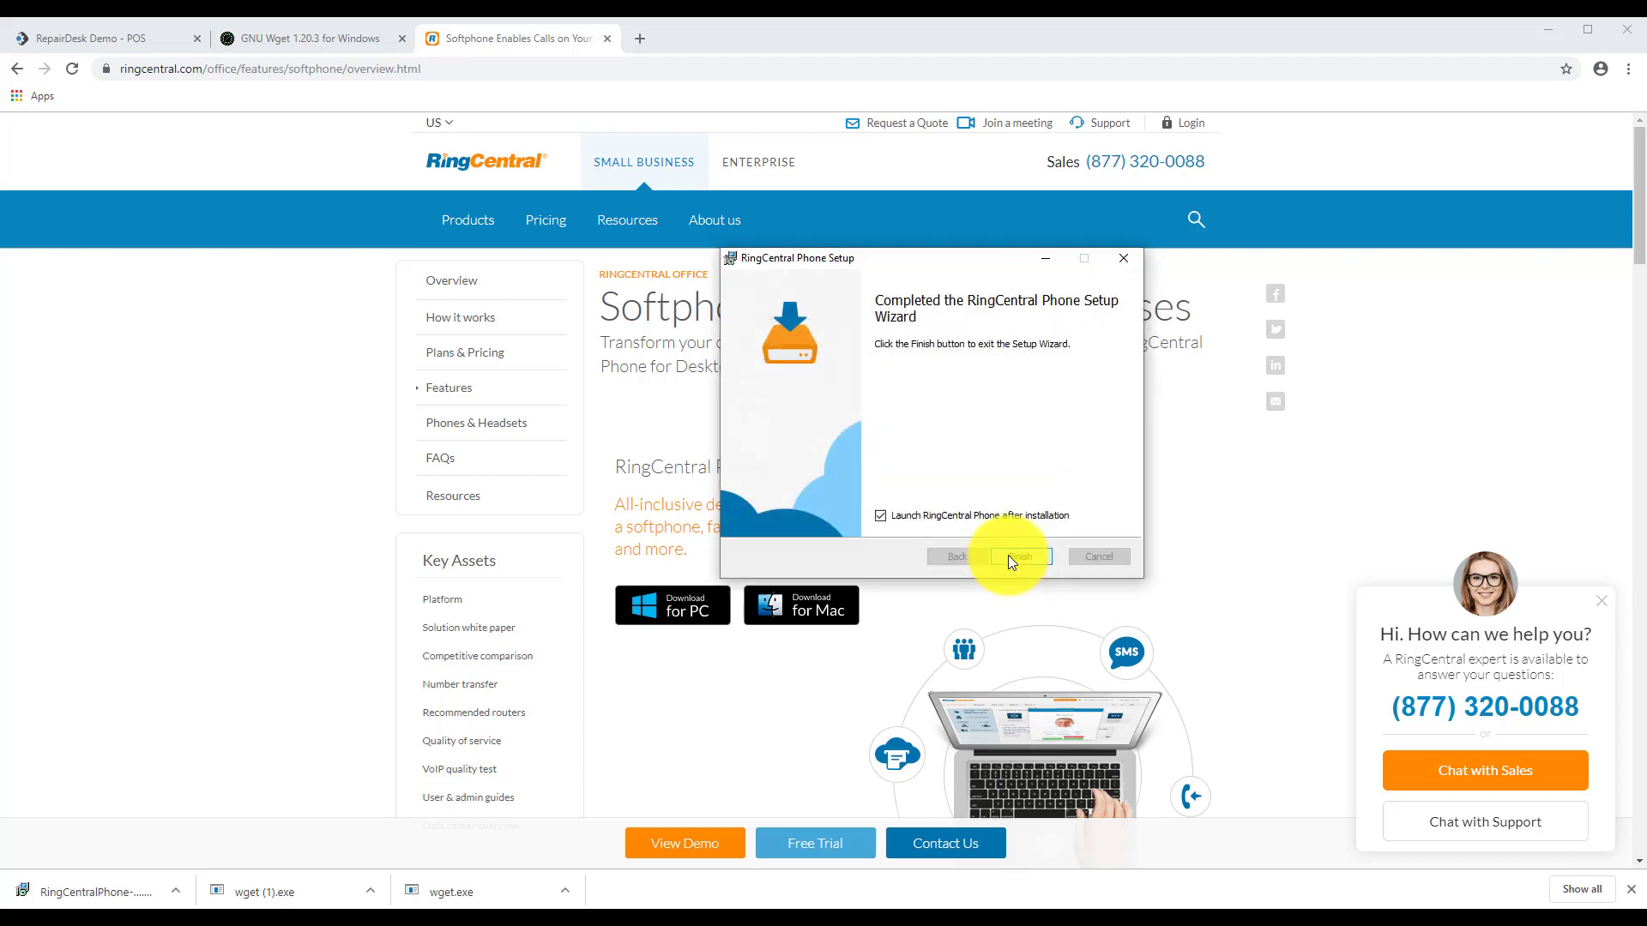
click(1007, 554)
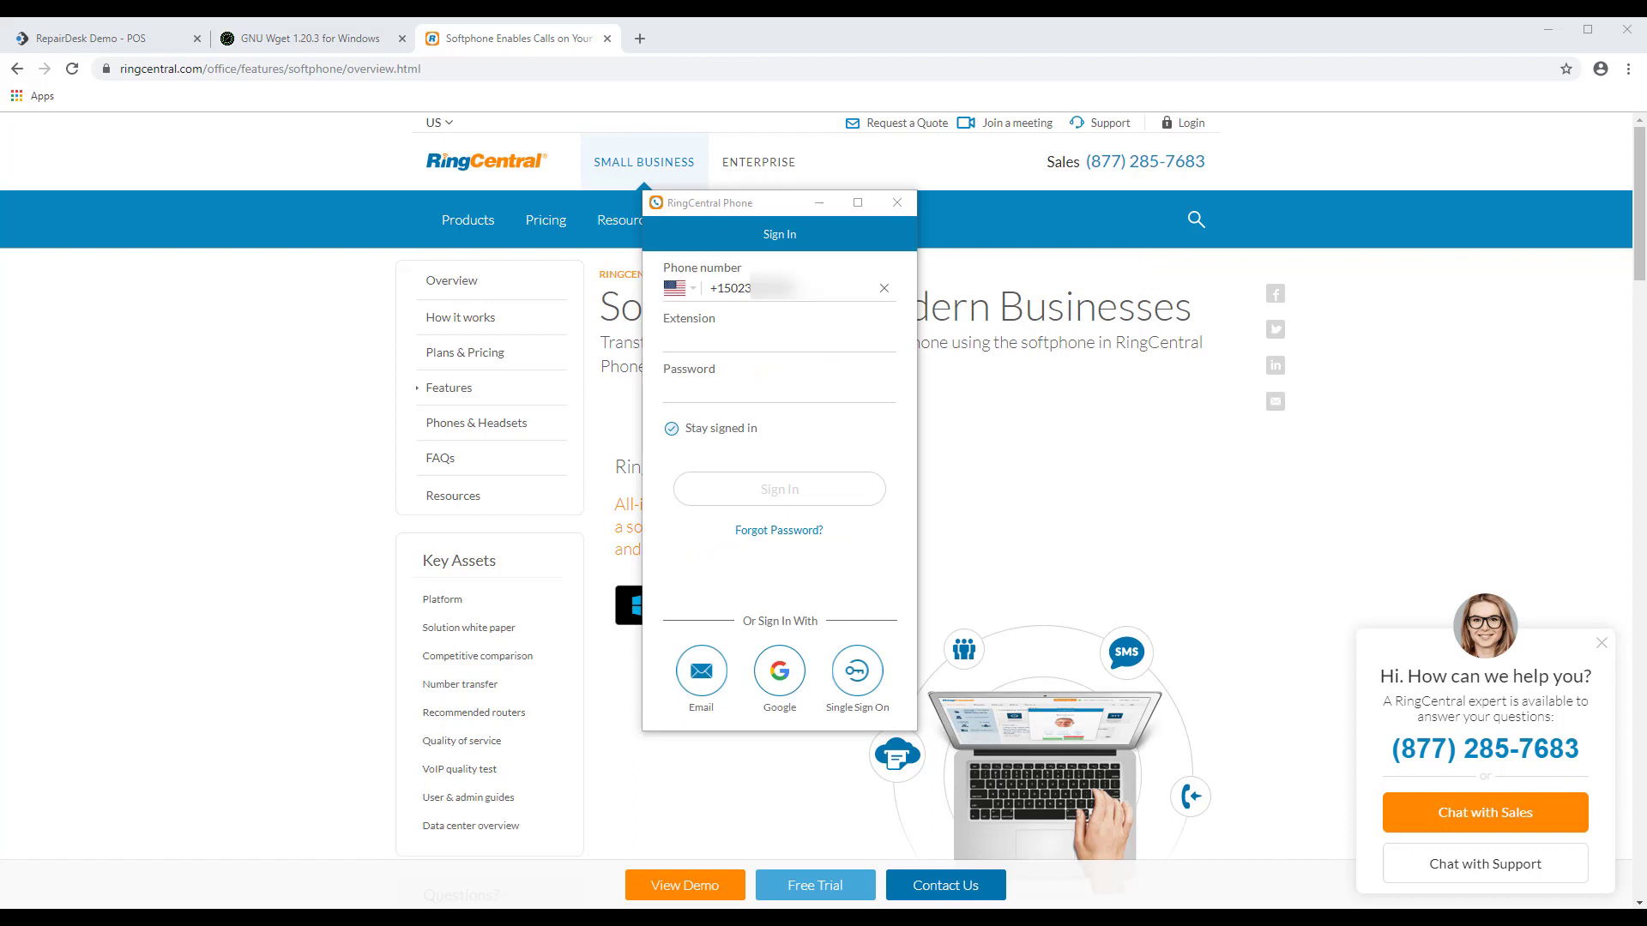
Step: Sign in to RingCentral Phone with the account password and close the E911 warning banner
click(720, 392)
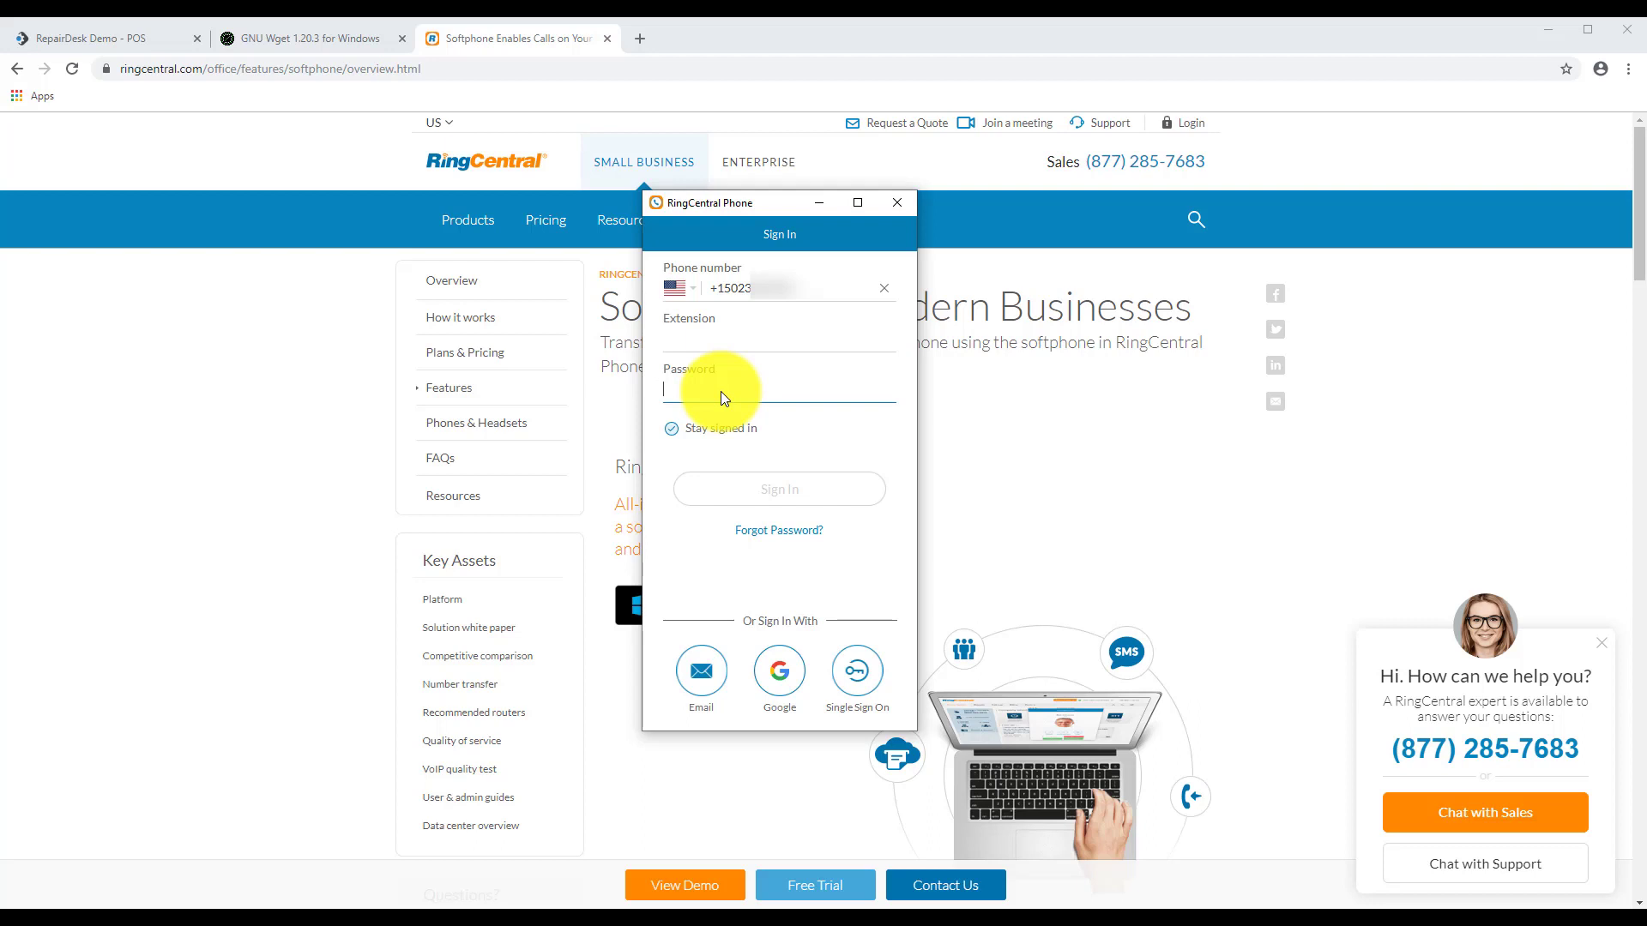
text(**)
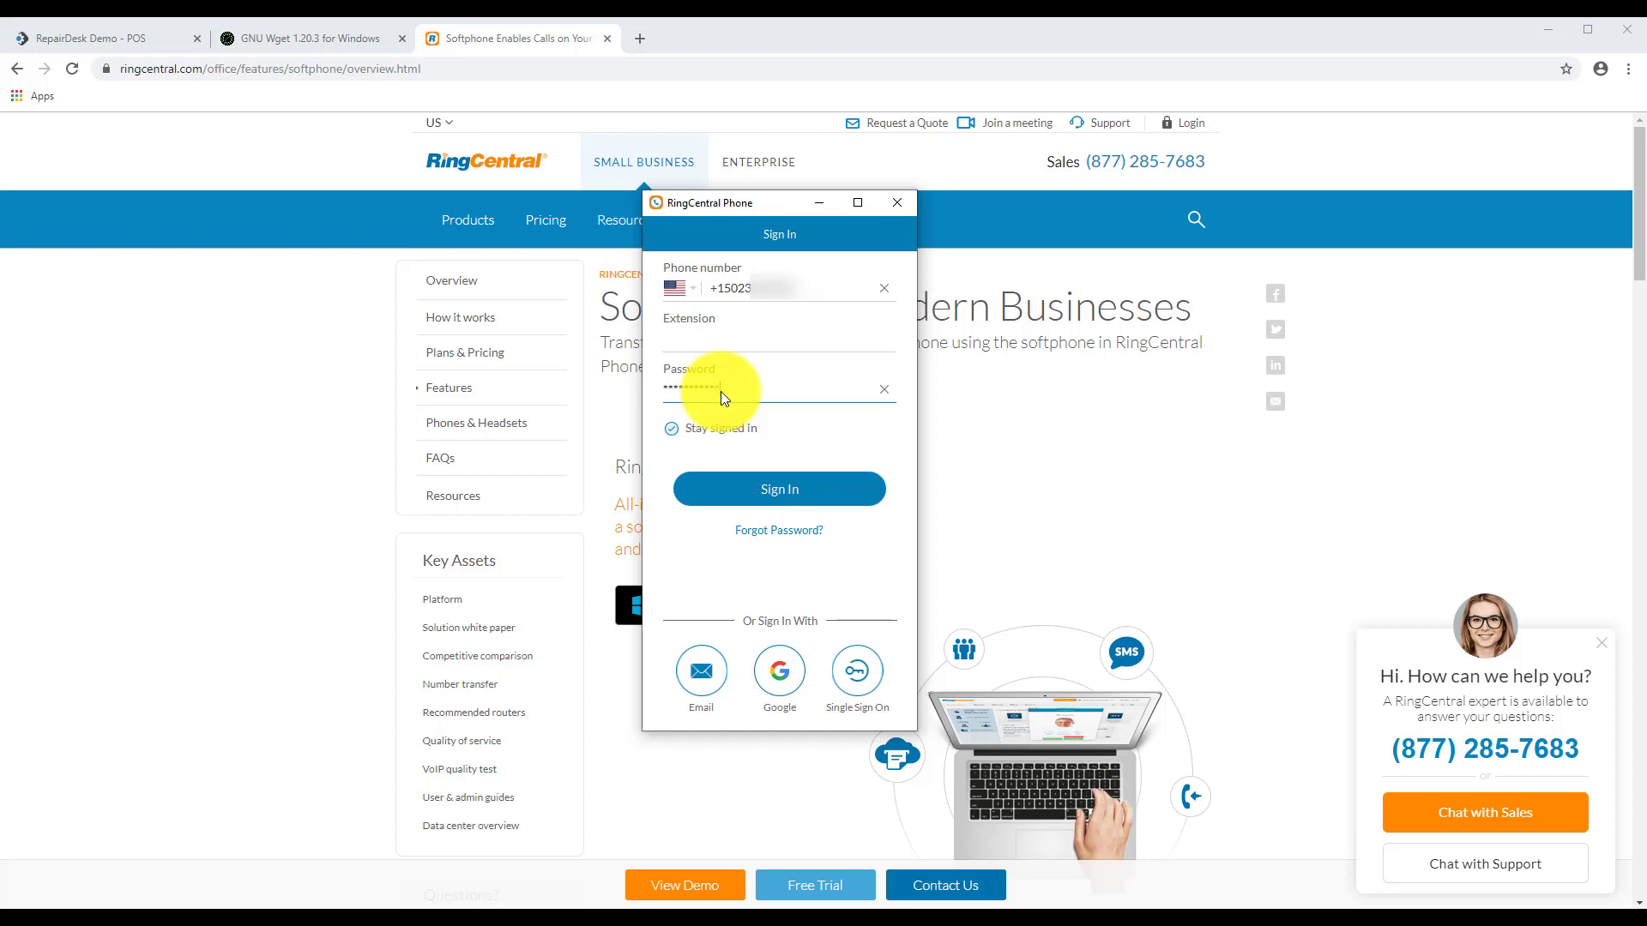
key(Return)
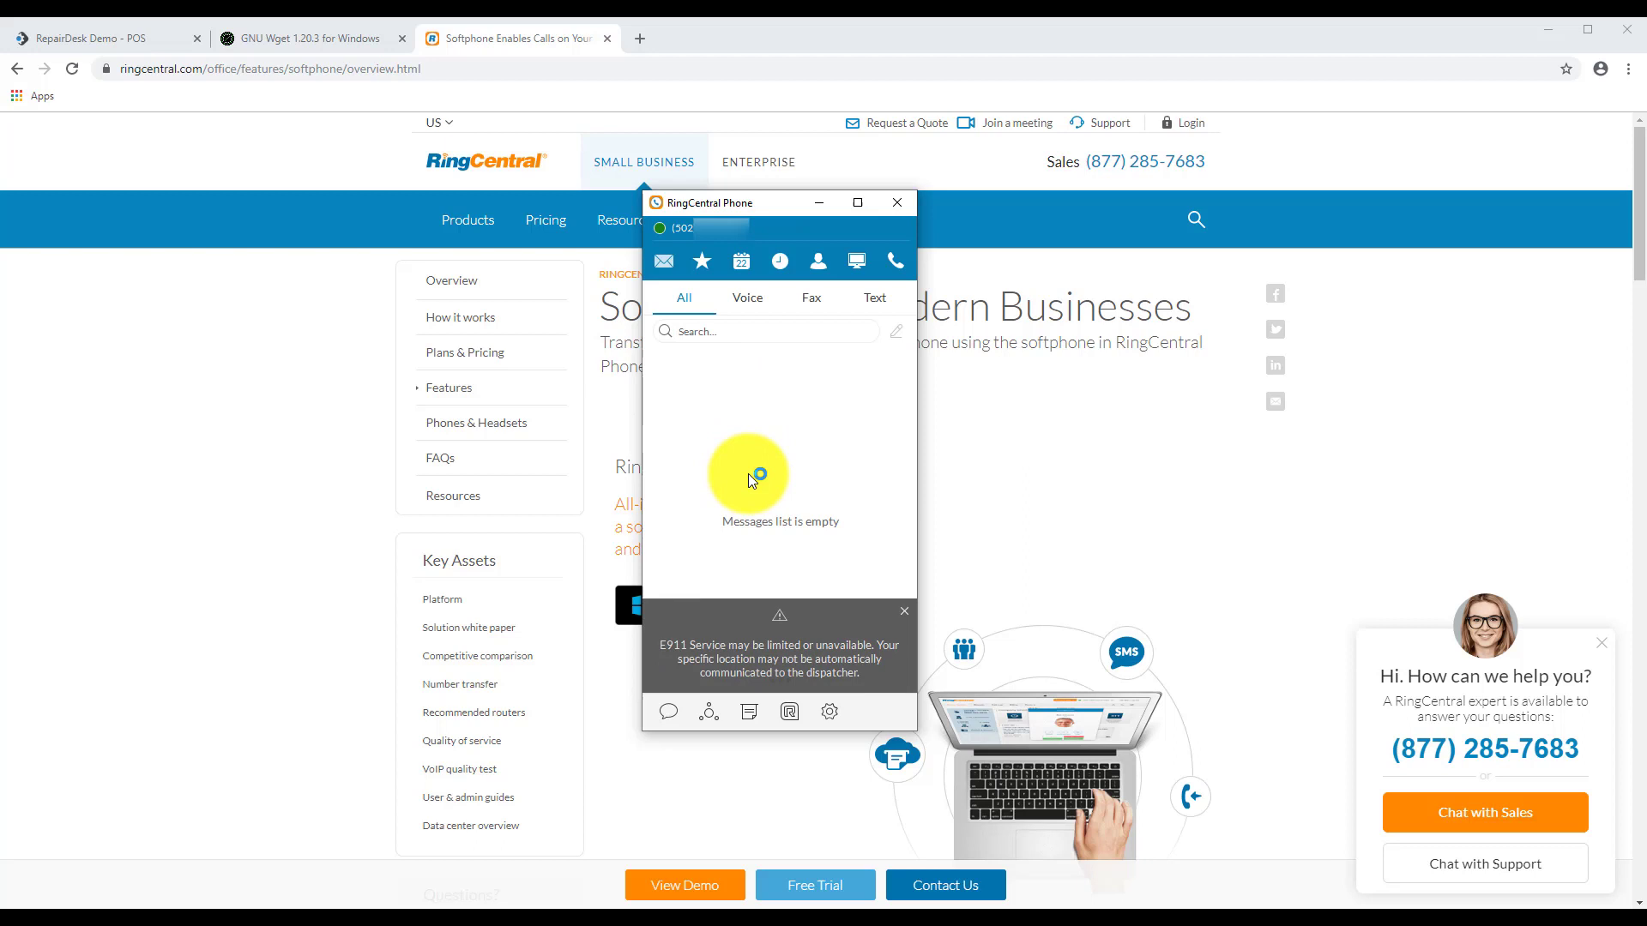
click(906, 605)
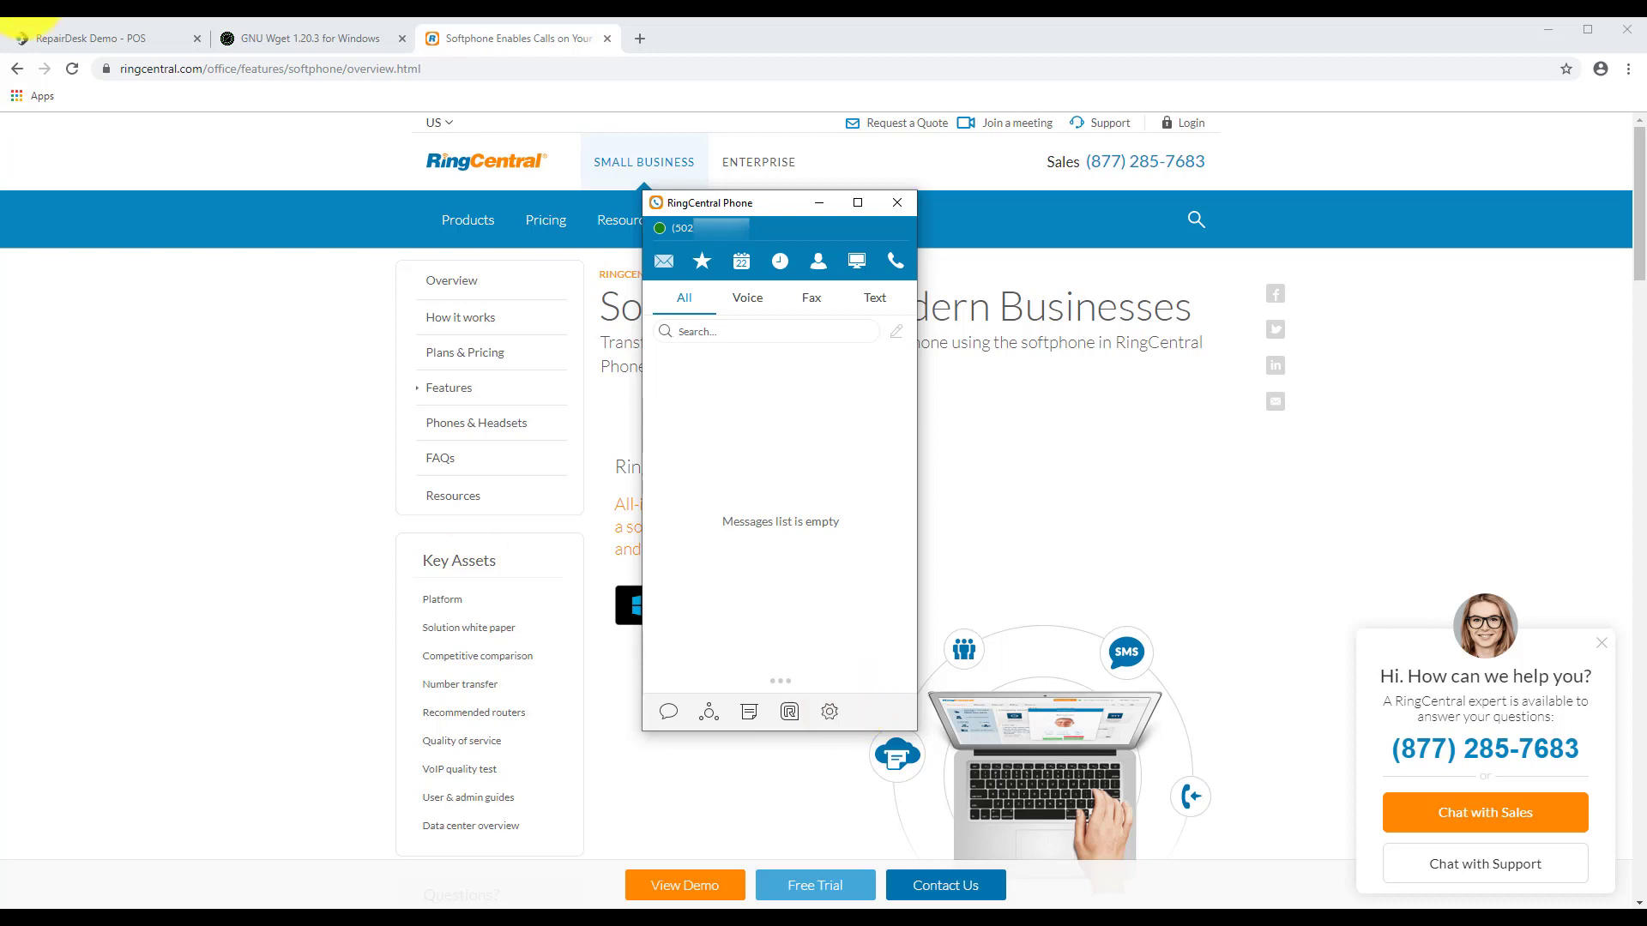
Step: In the RepairDesk tab, go to avatar menu > Integrations and open the Ring Central setup
click(68, 37)
click(1618, 137)
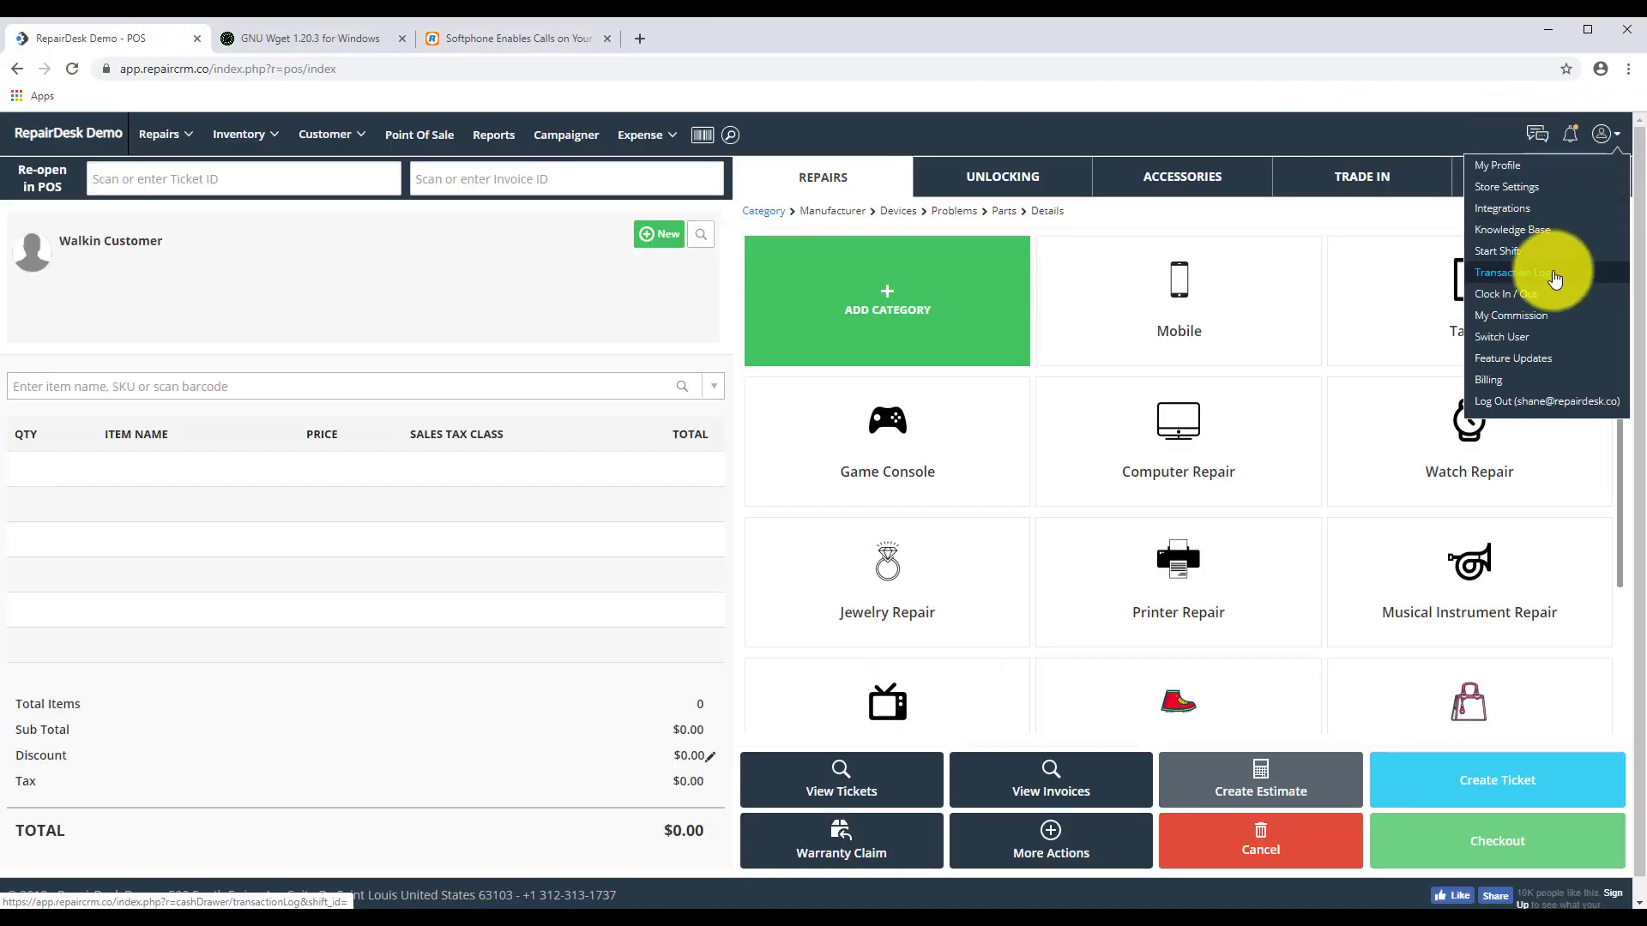
click(1470, 274)
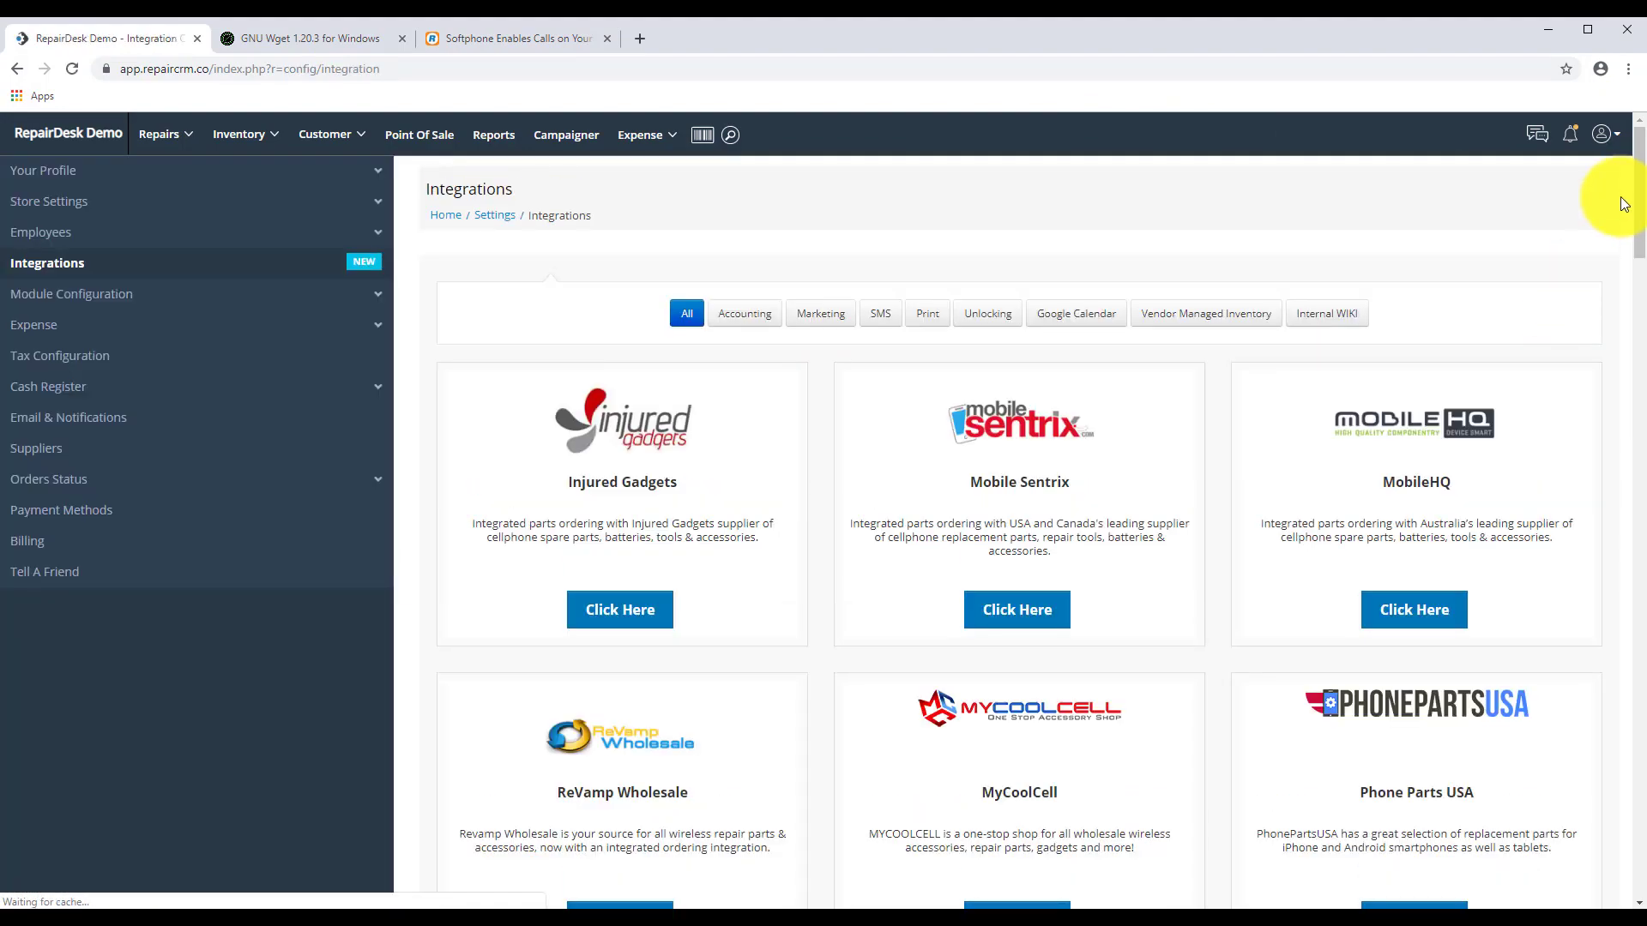
drag(1617, 202, 1629, 790)
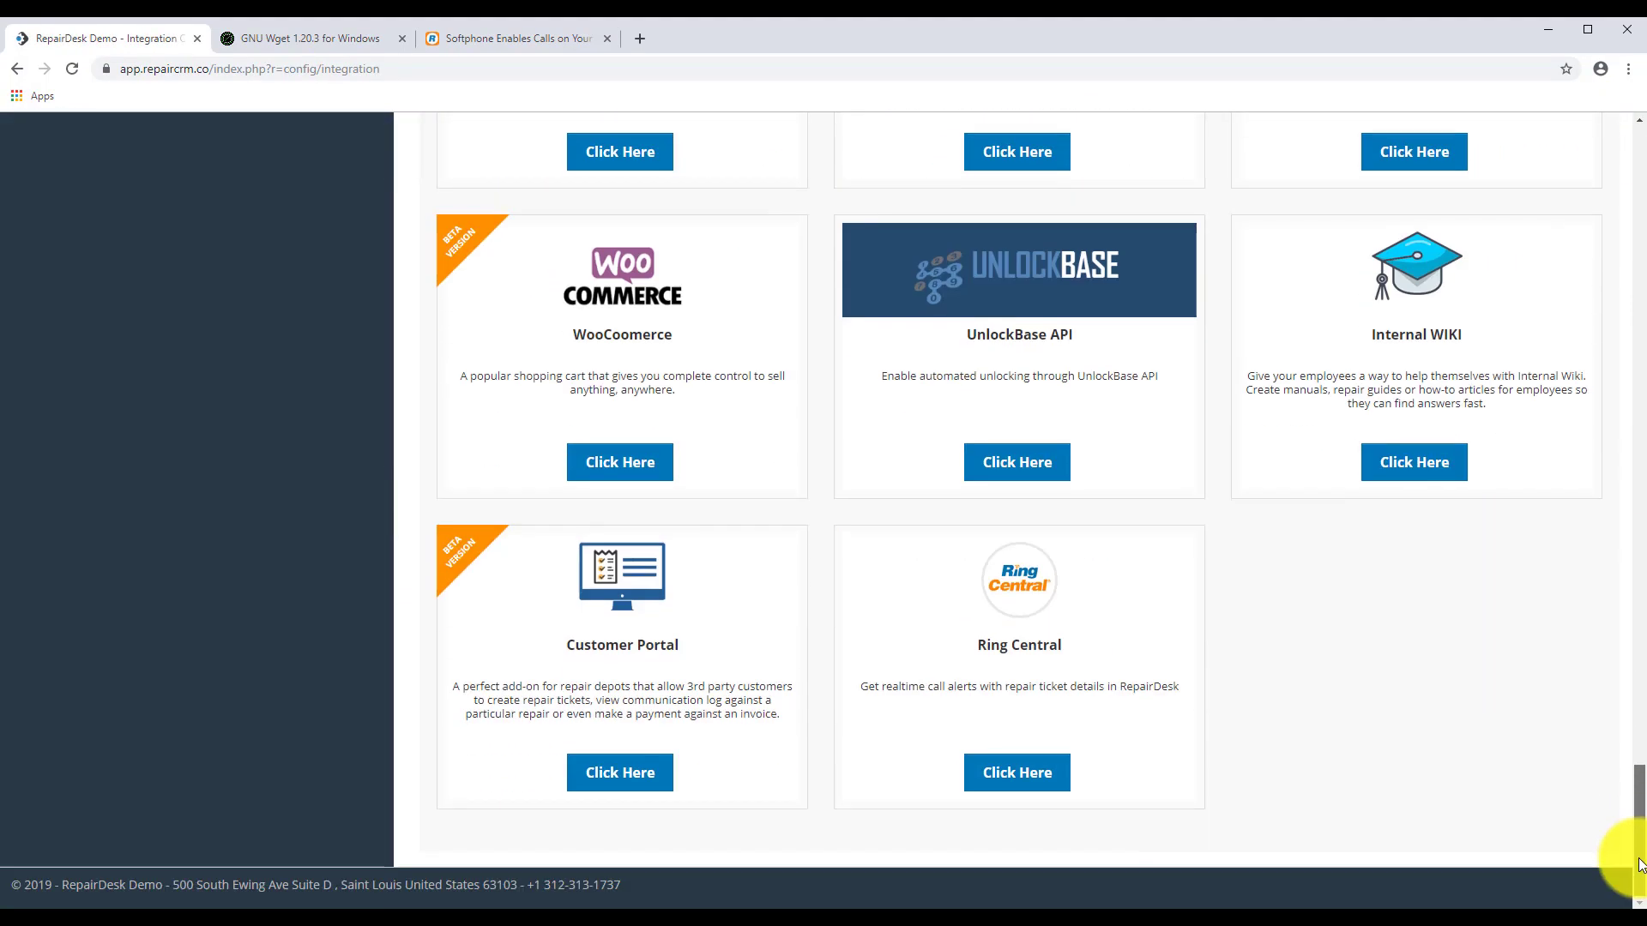
click(1006, 772)
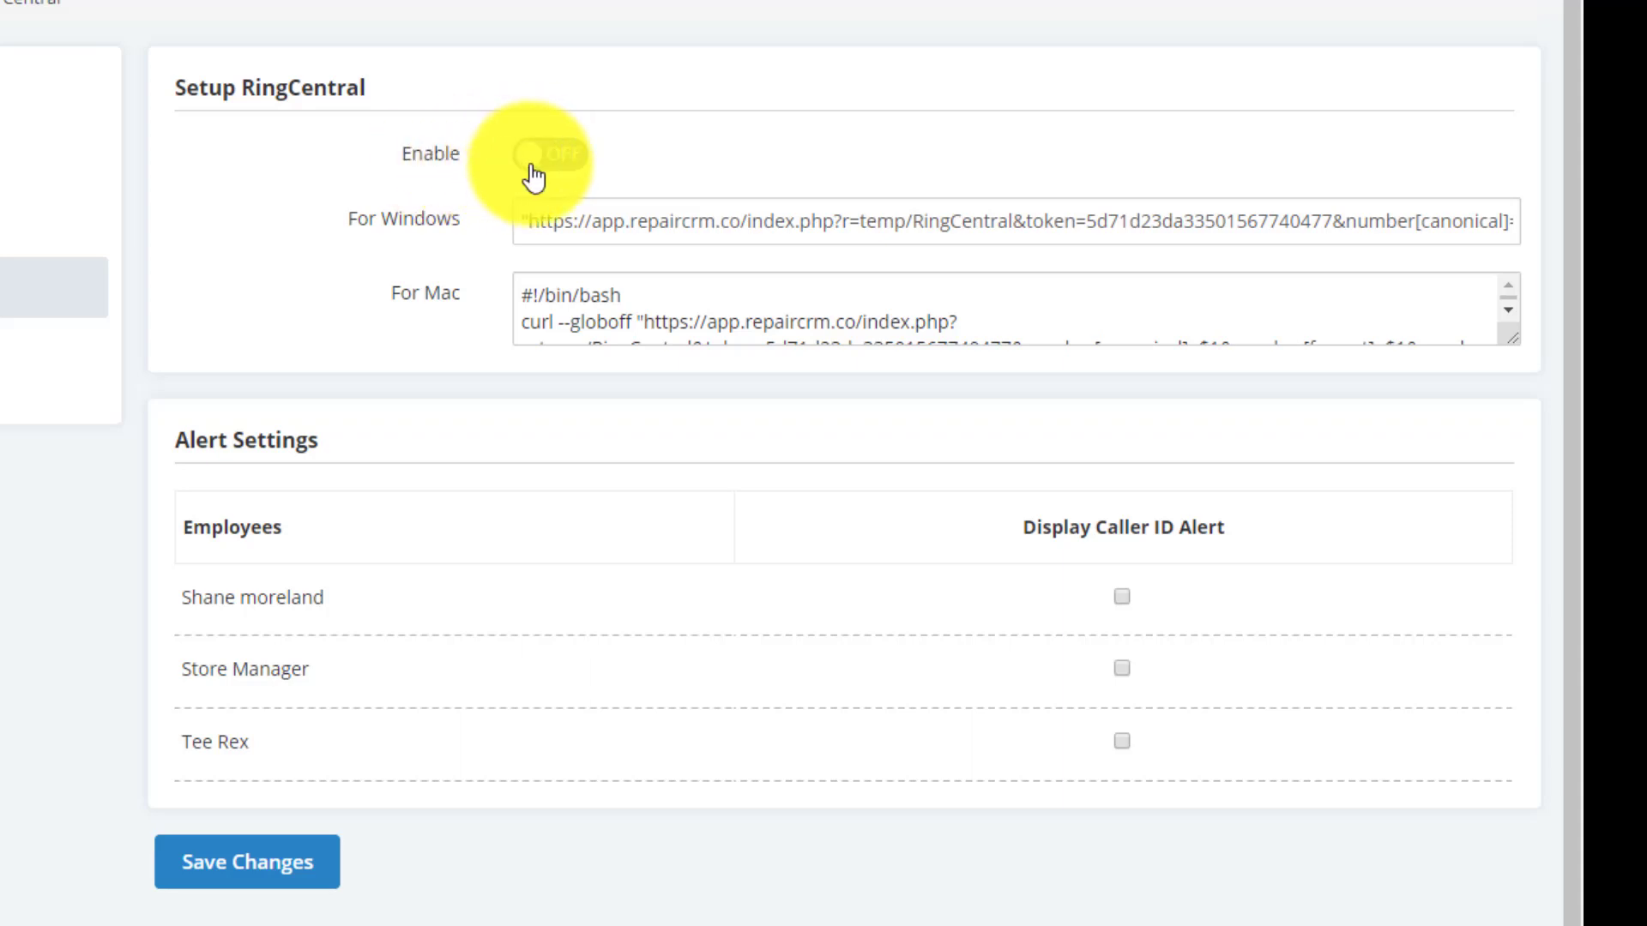
Step: Turn on the RingCentral integration and copy the For Windows command URL
click(533, 168)
triple_click(847, 221)
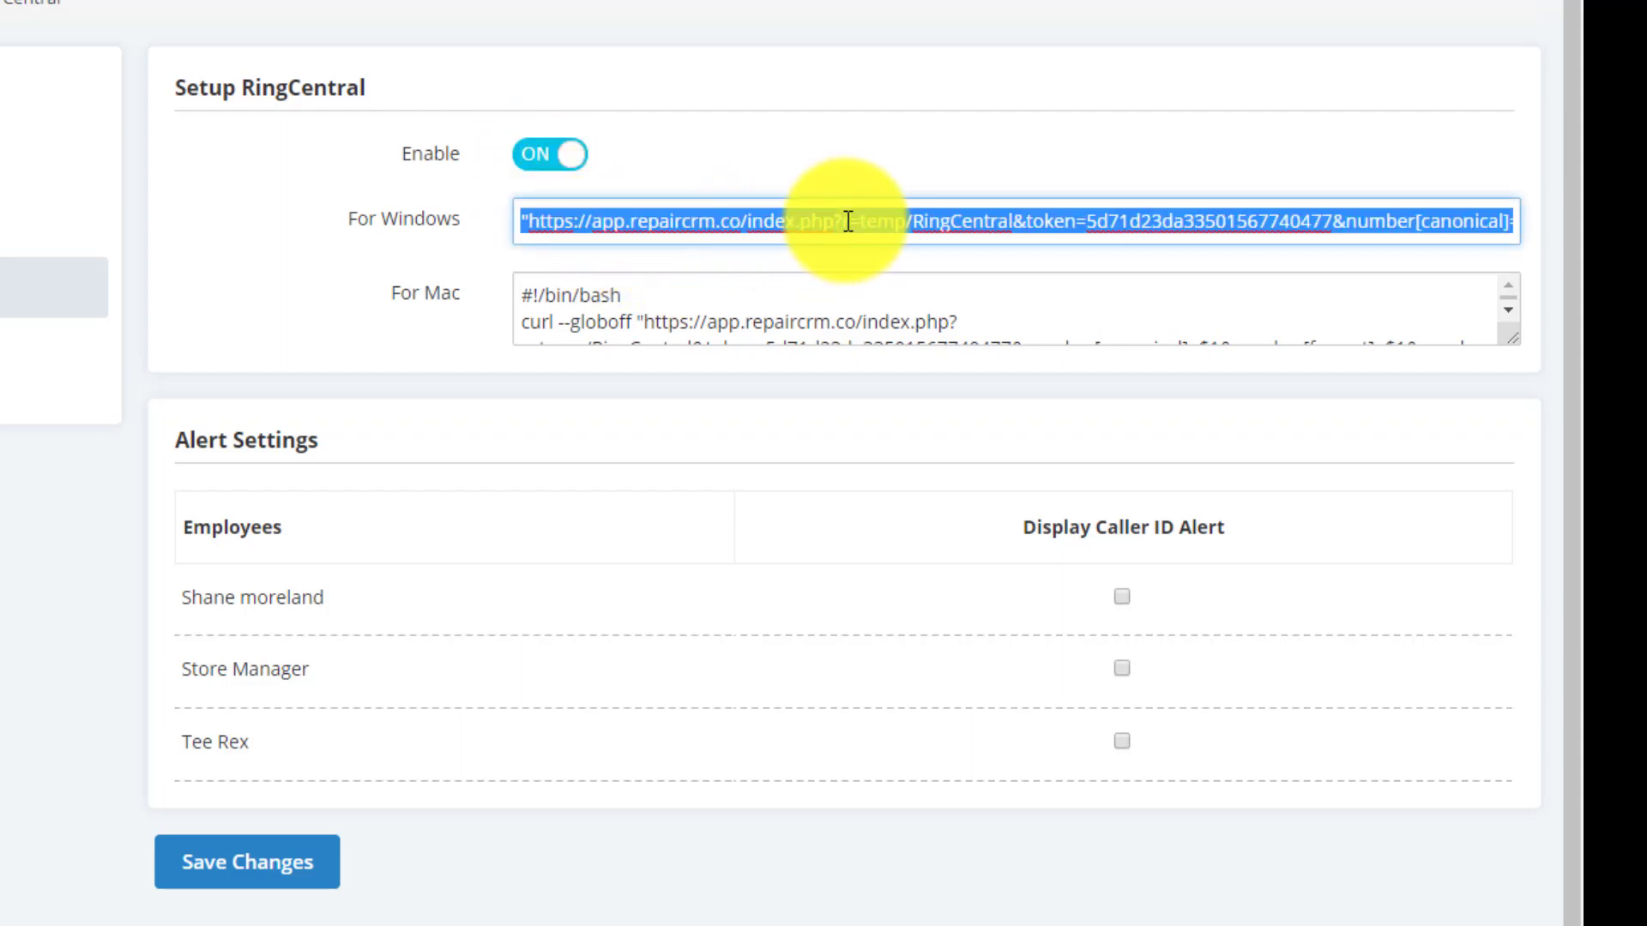
right_click(845, 220)
click(911, 319)
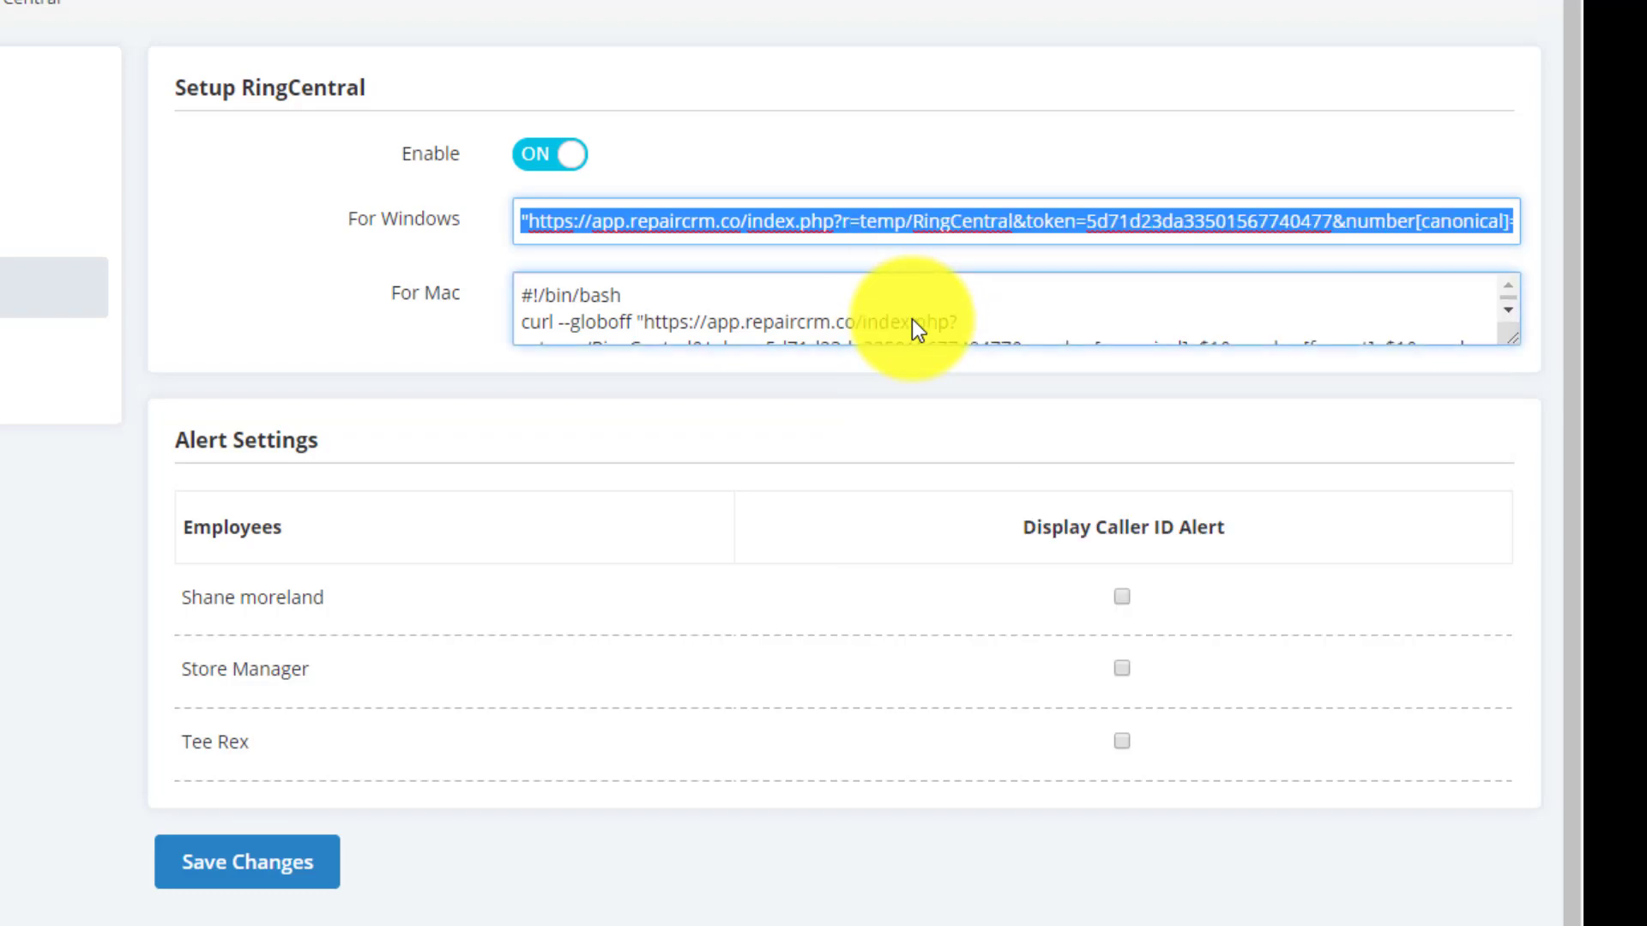
Step: Check Display Caller ID Alert for all three employees and save the changes
click(1126, 600)
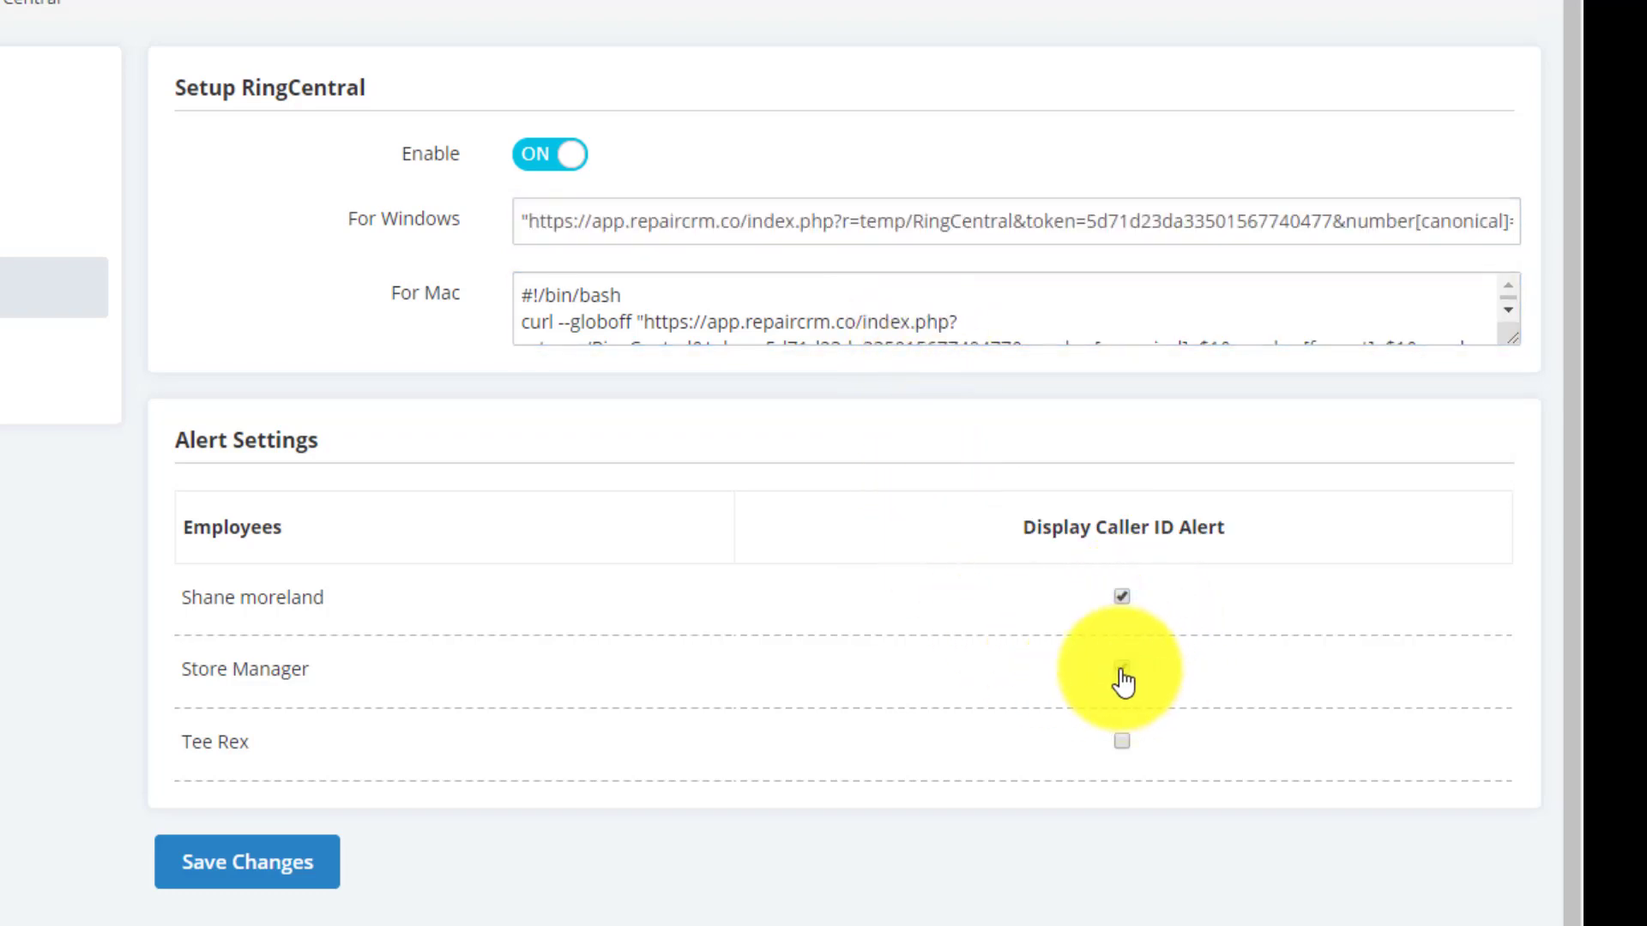
click(1123, 669)
click(1122, 743)
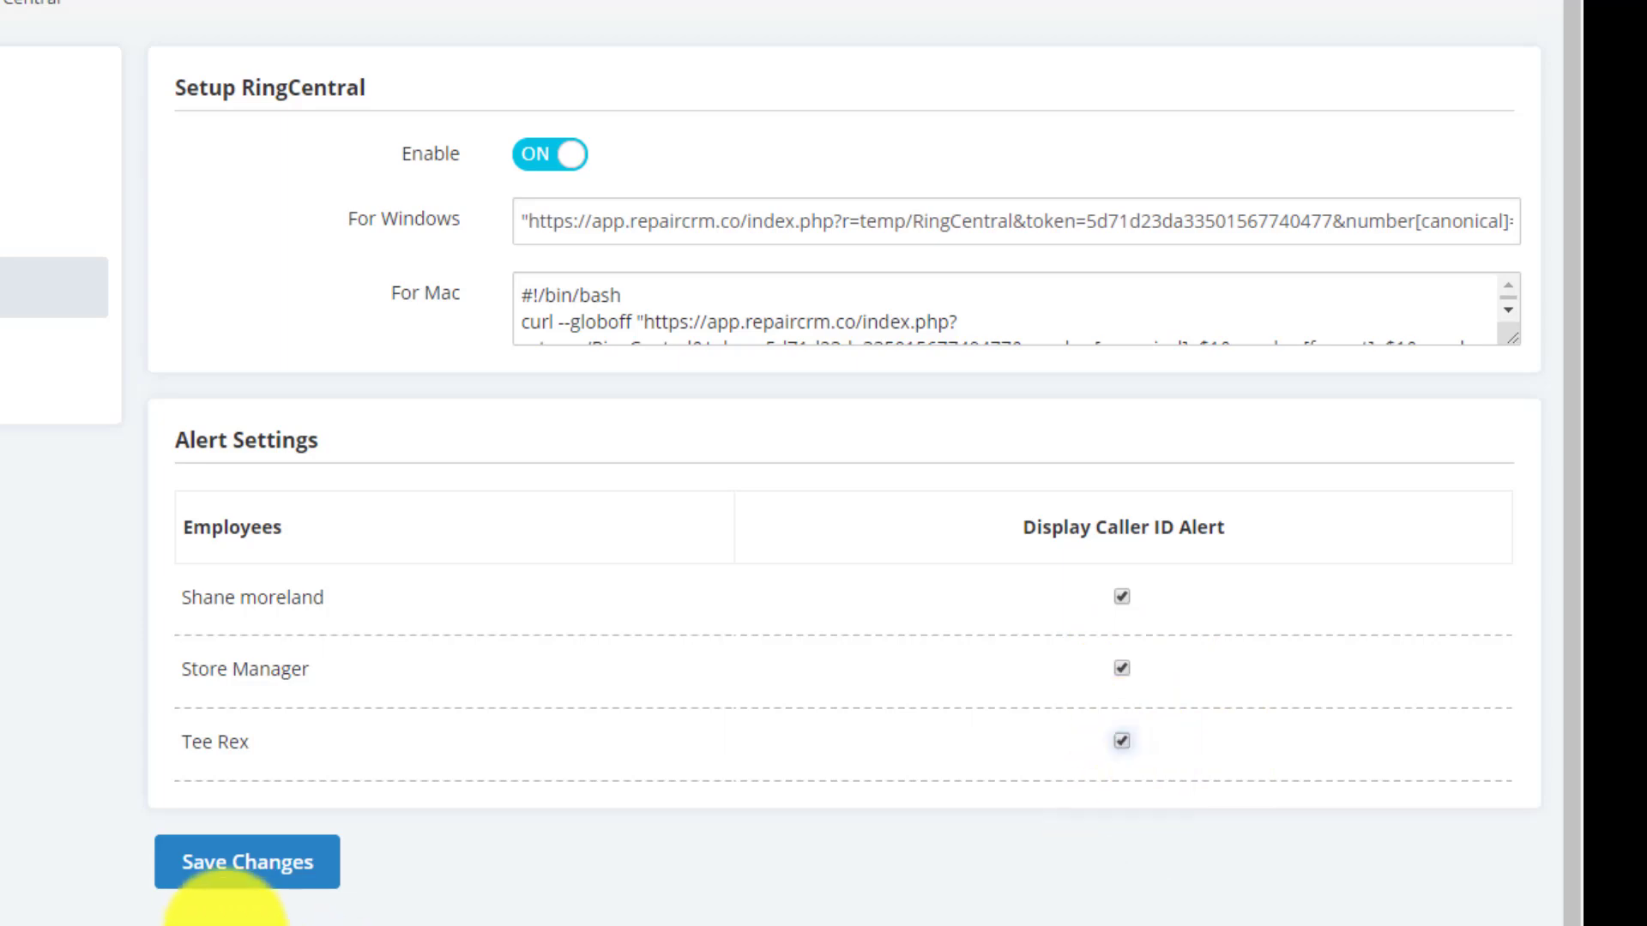
click(214, 875)
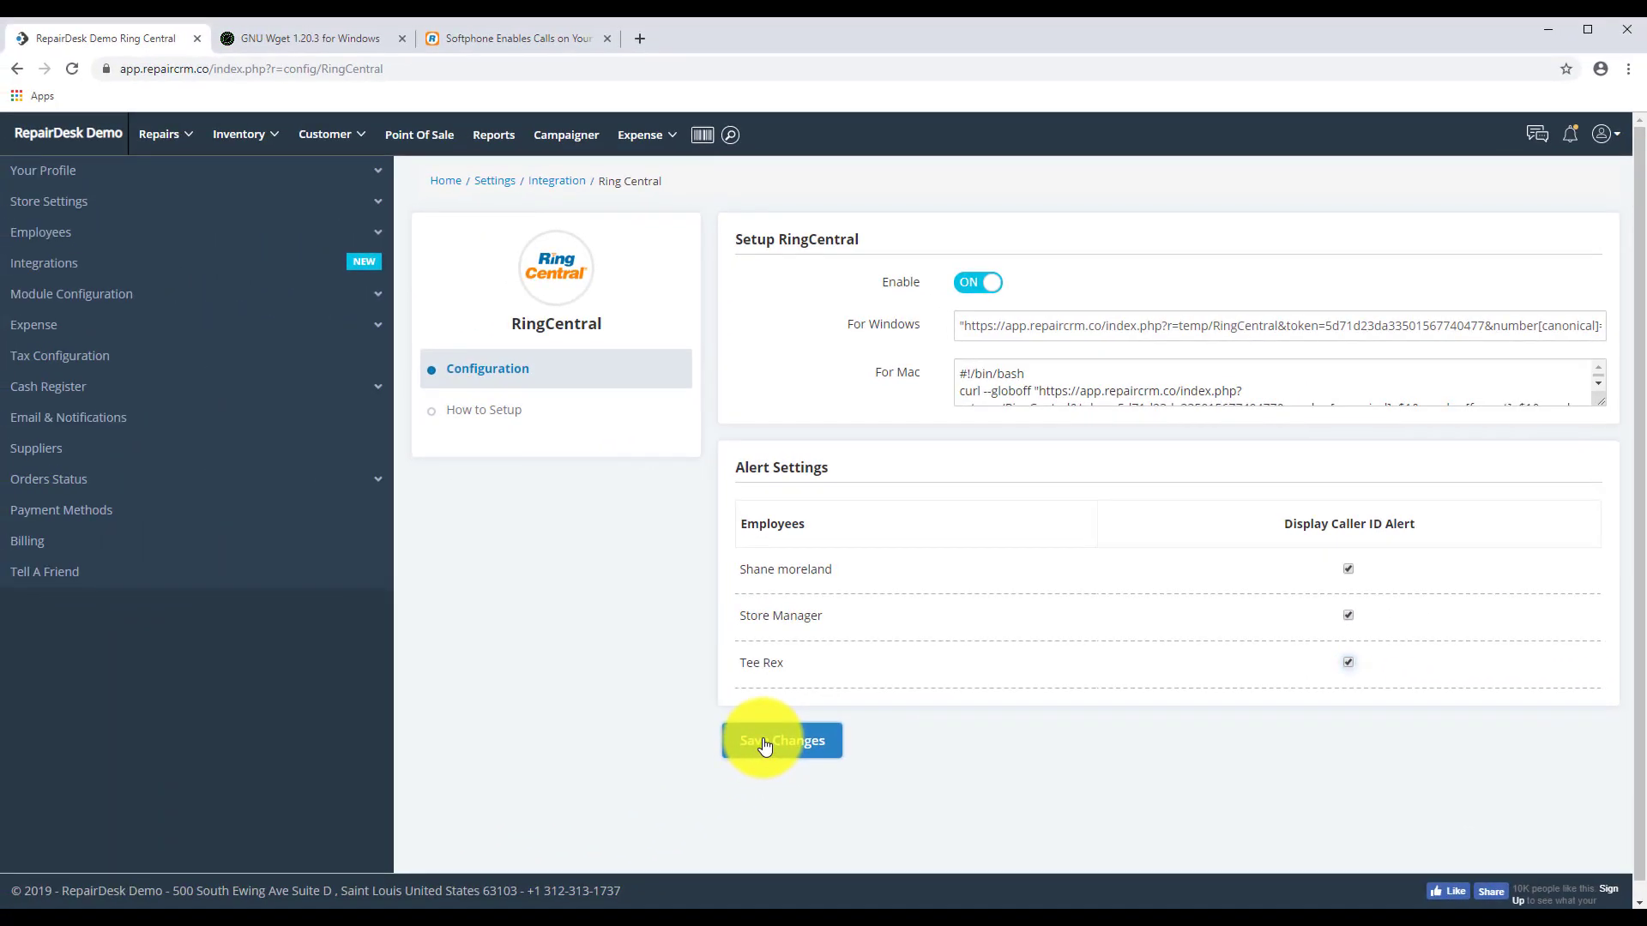
click(457, 827)
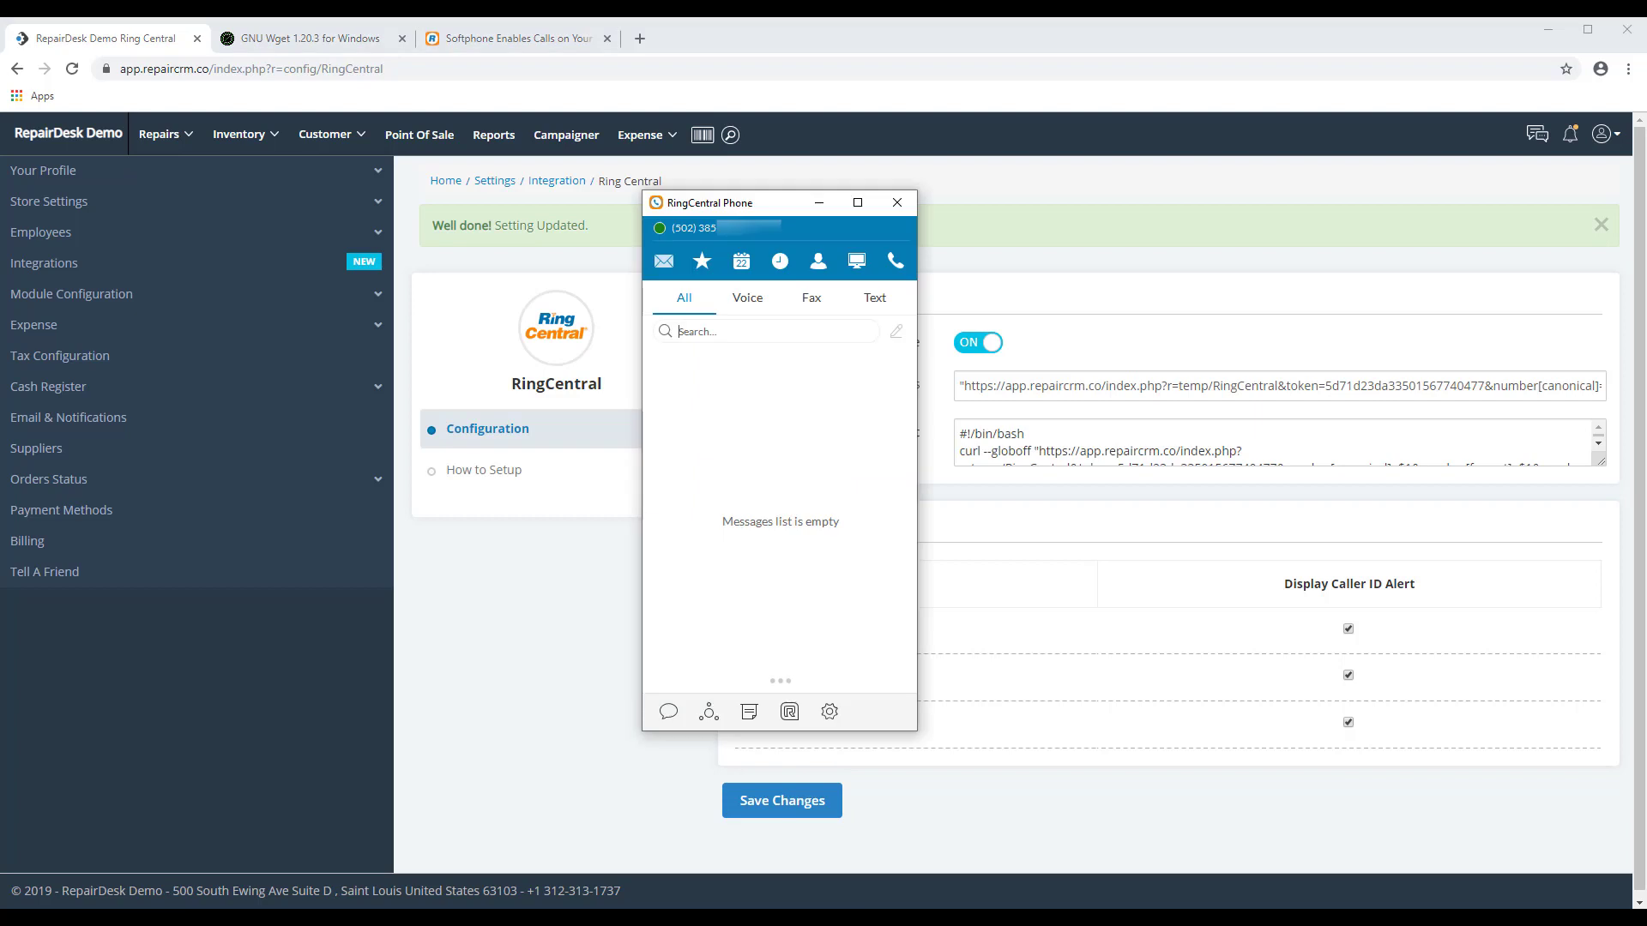
Step: Under Settings > Calls > Incoming, enable launching an external app and enter wget as the command
click(830, 711)
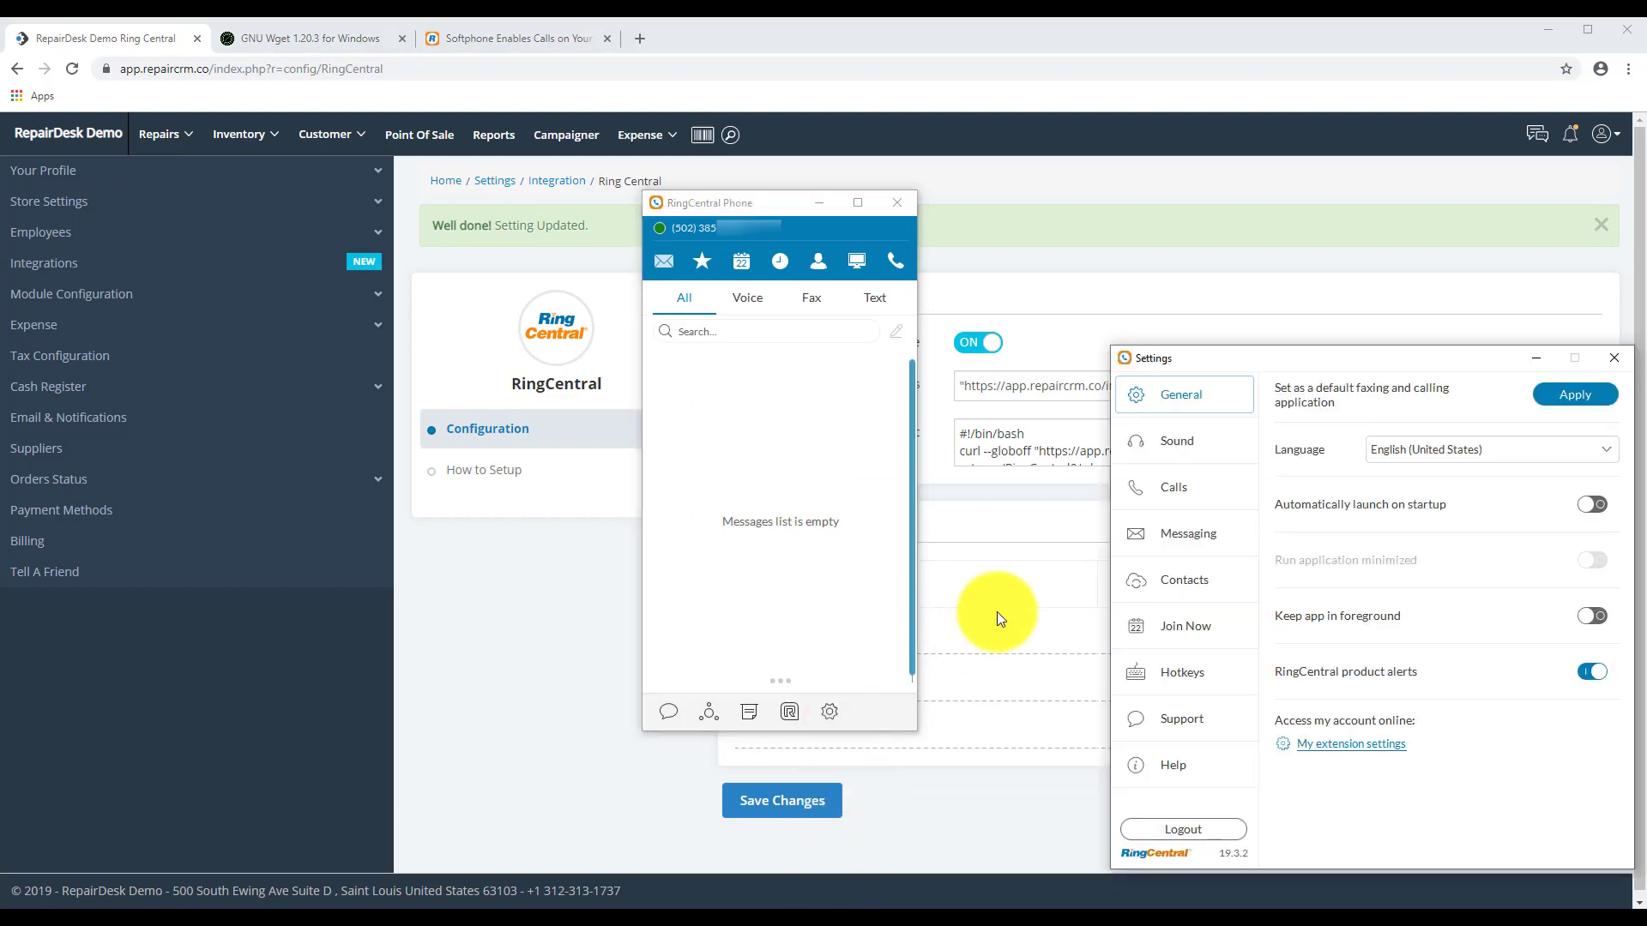
click(1176, 486)
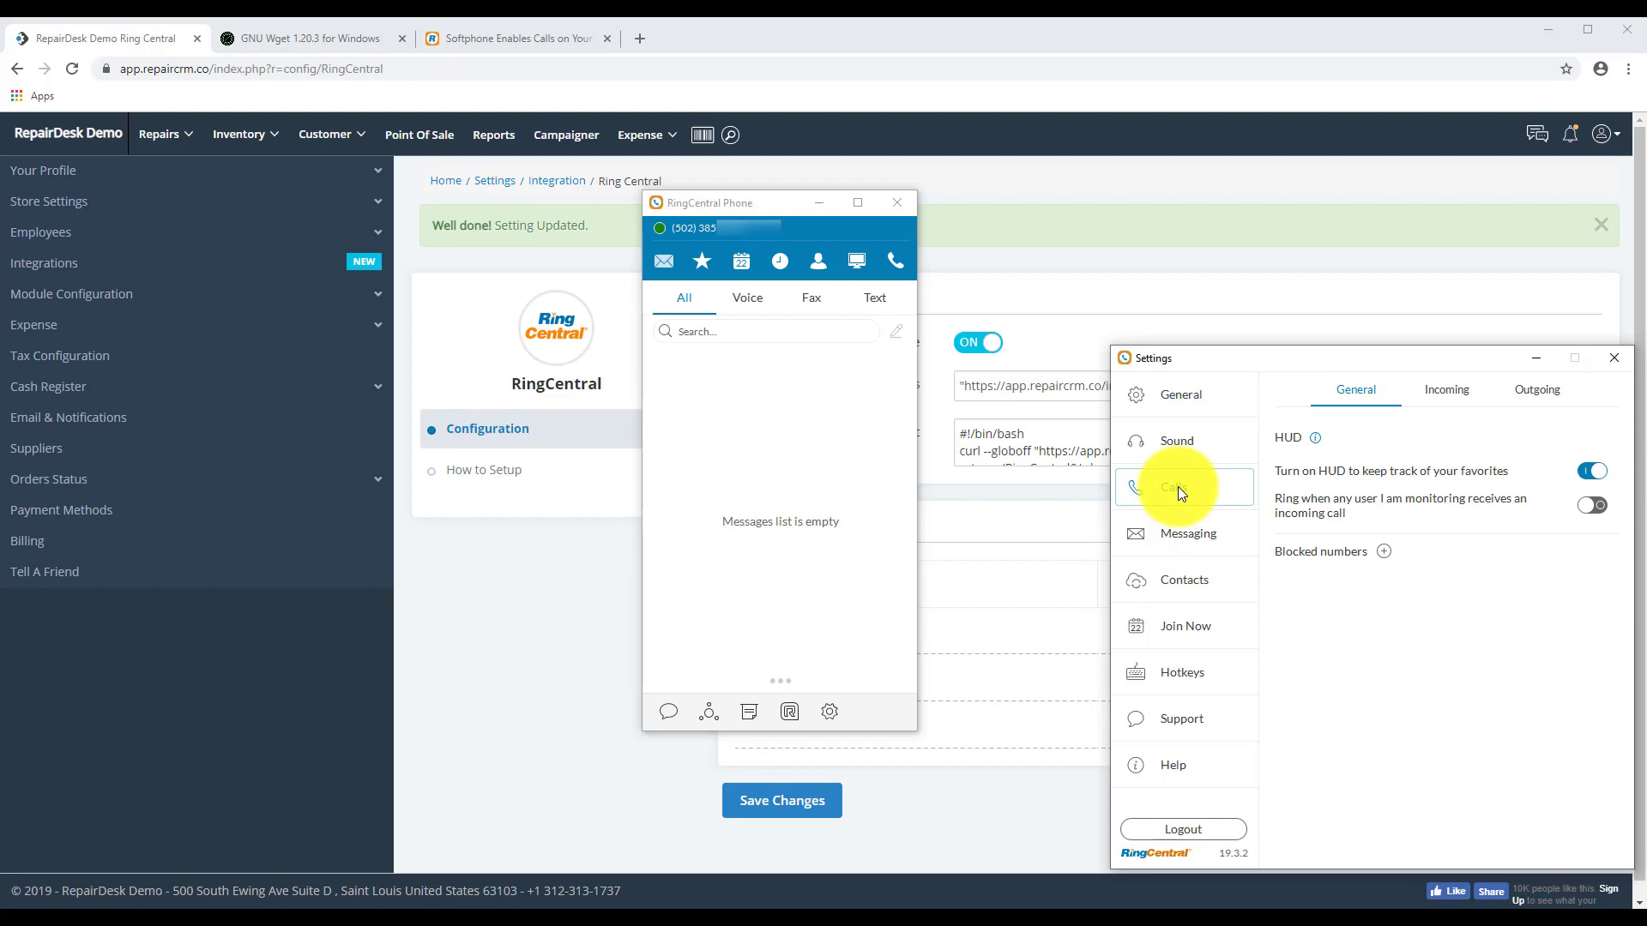
click(1434, 396)
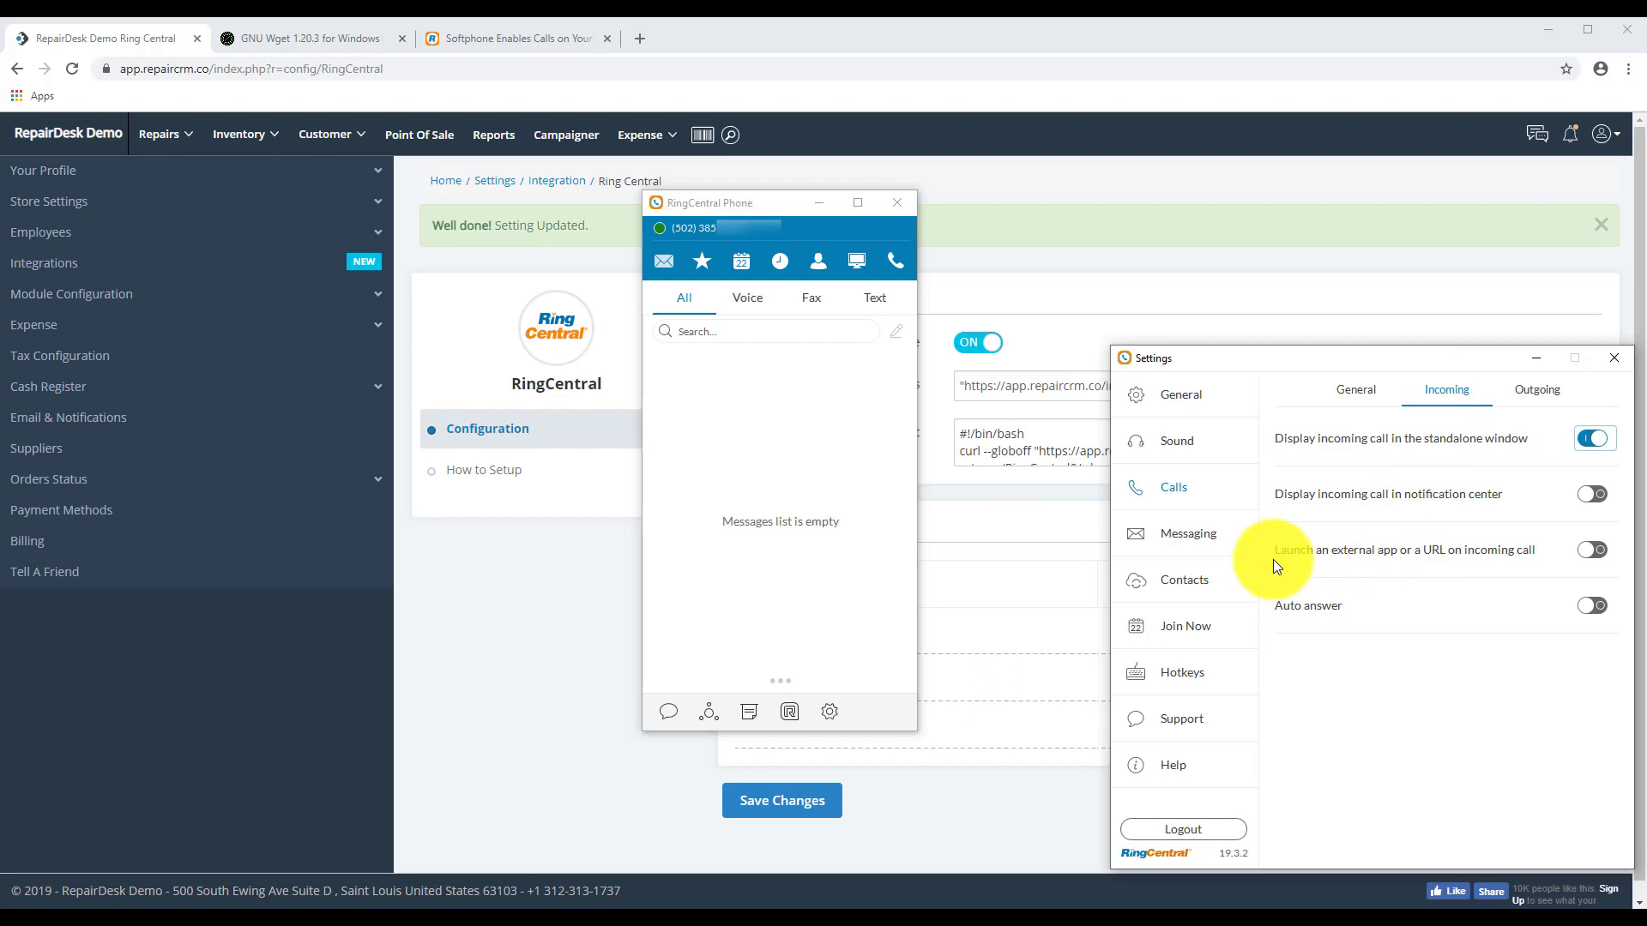
click(1591, 551)
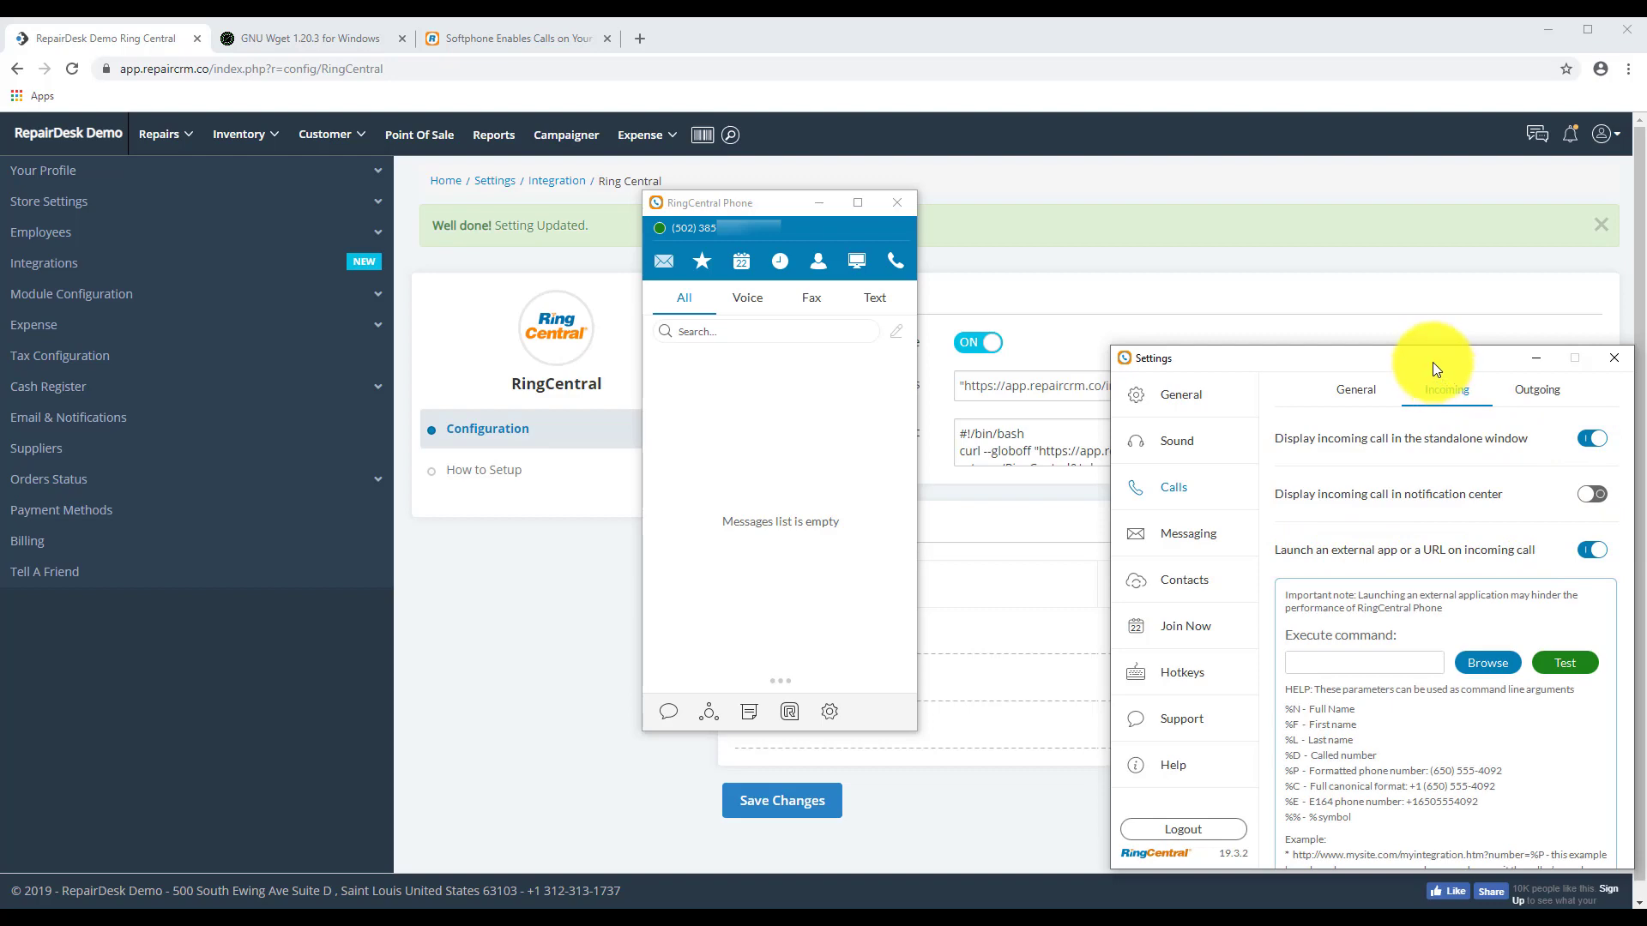
drag(1433, 362, 1235, 236)
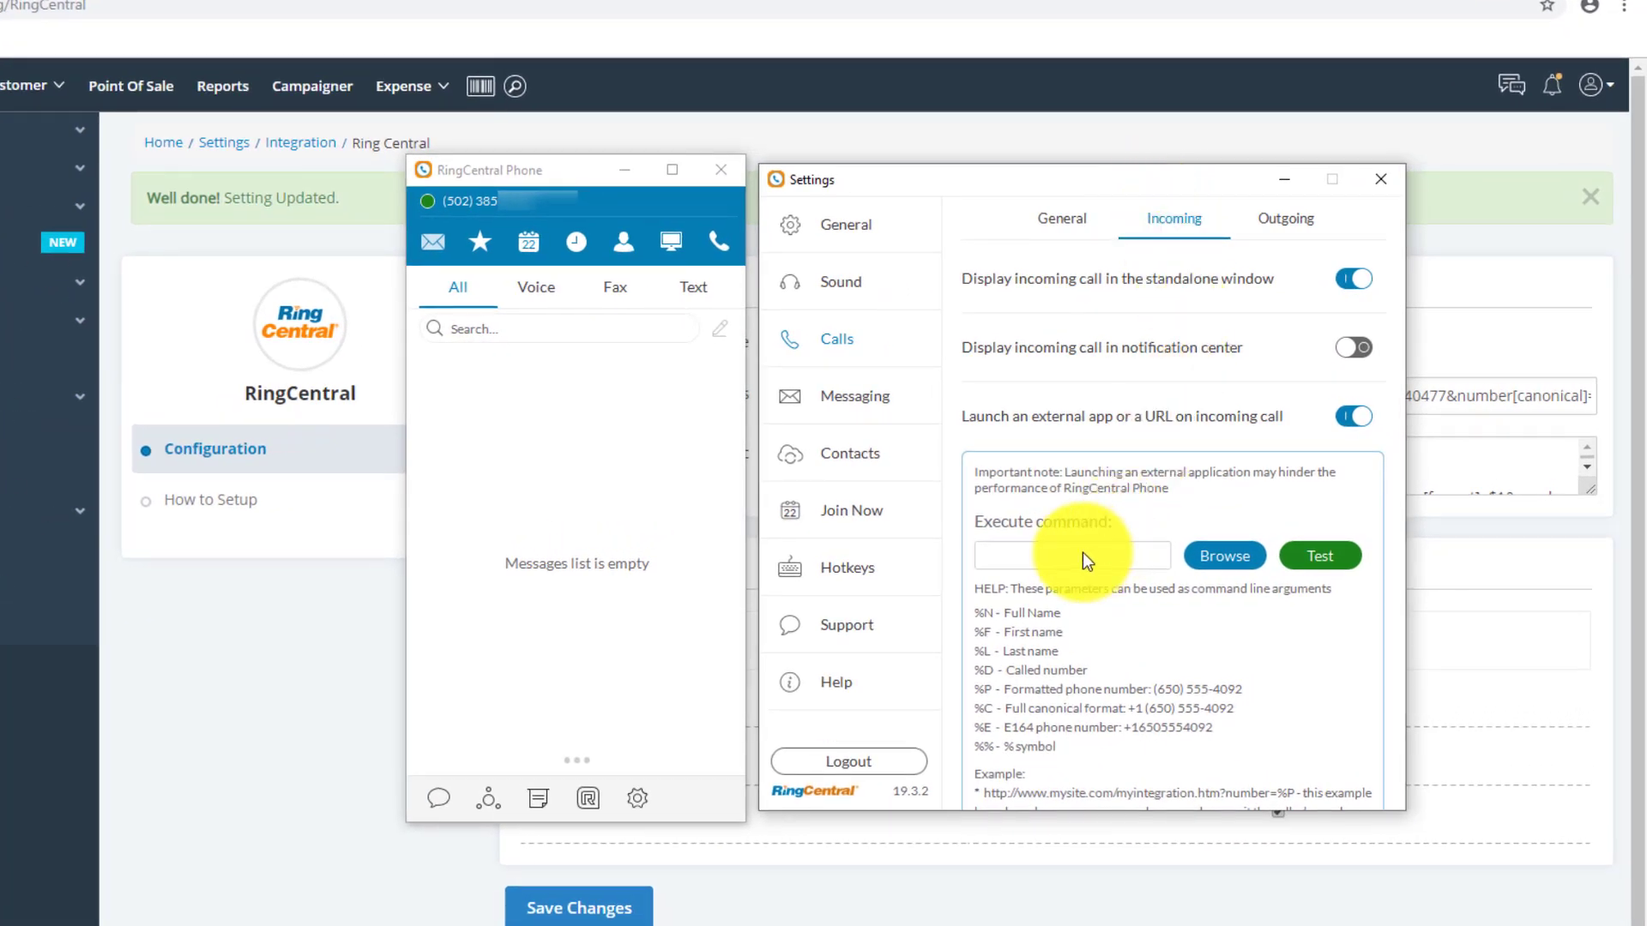
click(1062, 549)
text(wg)
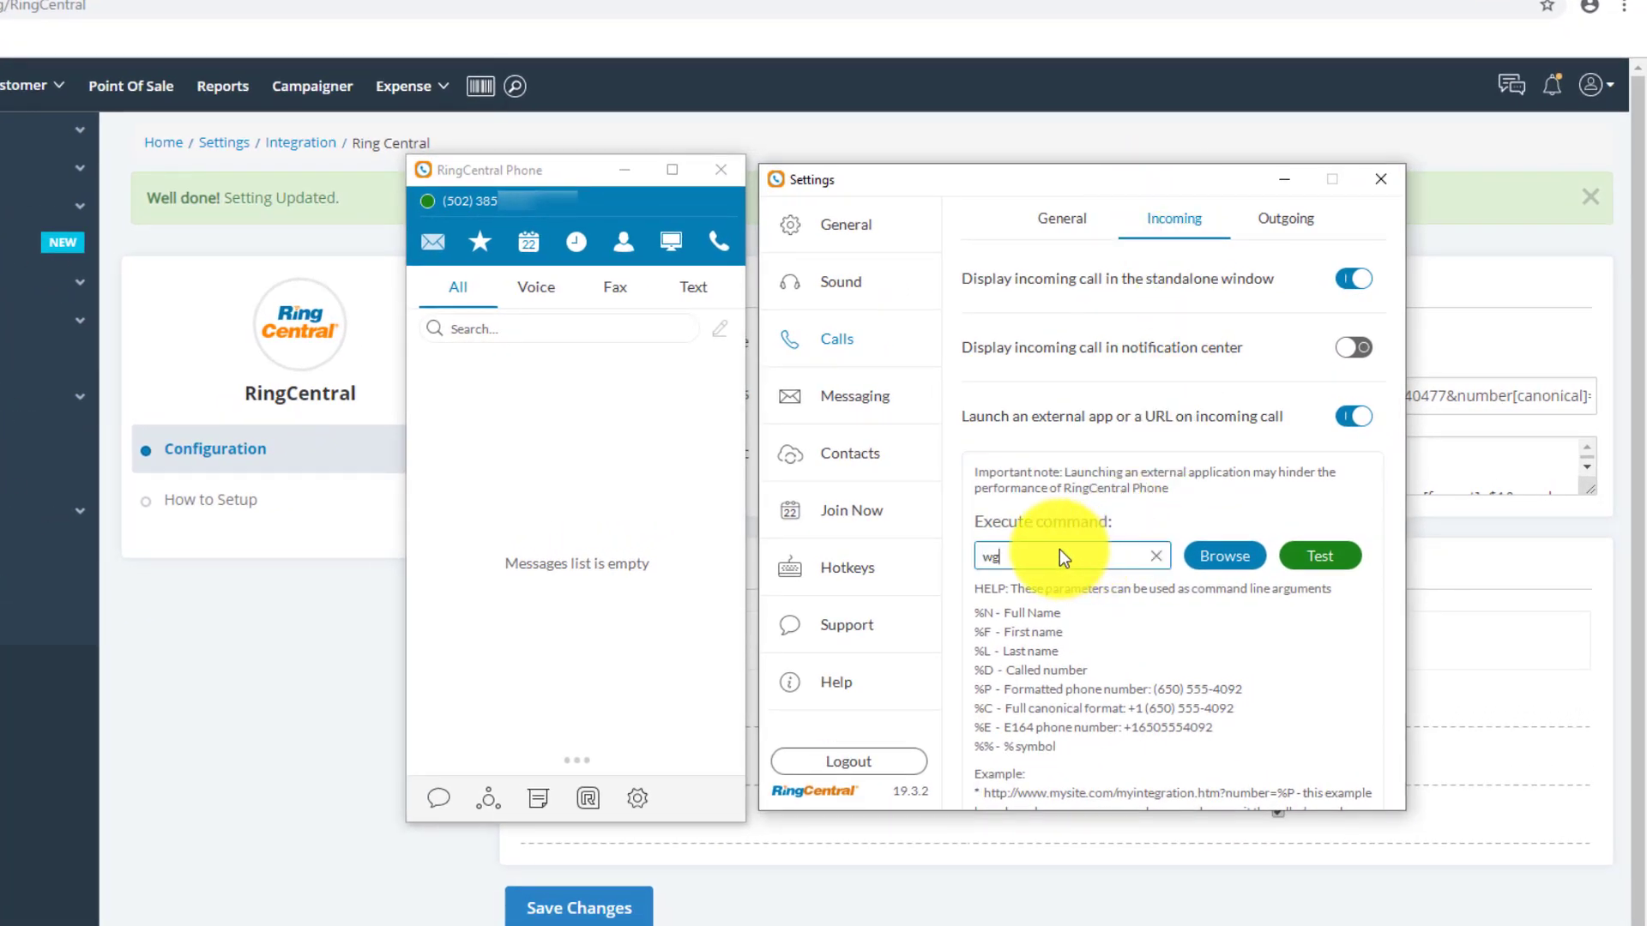
text(et)
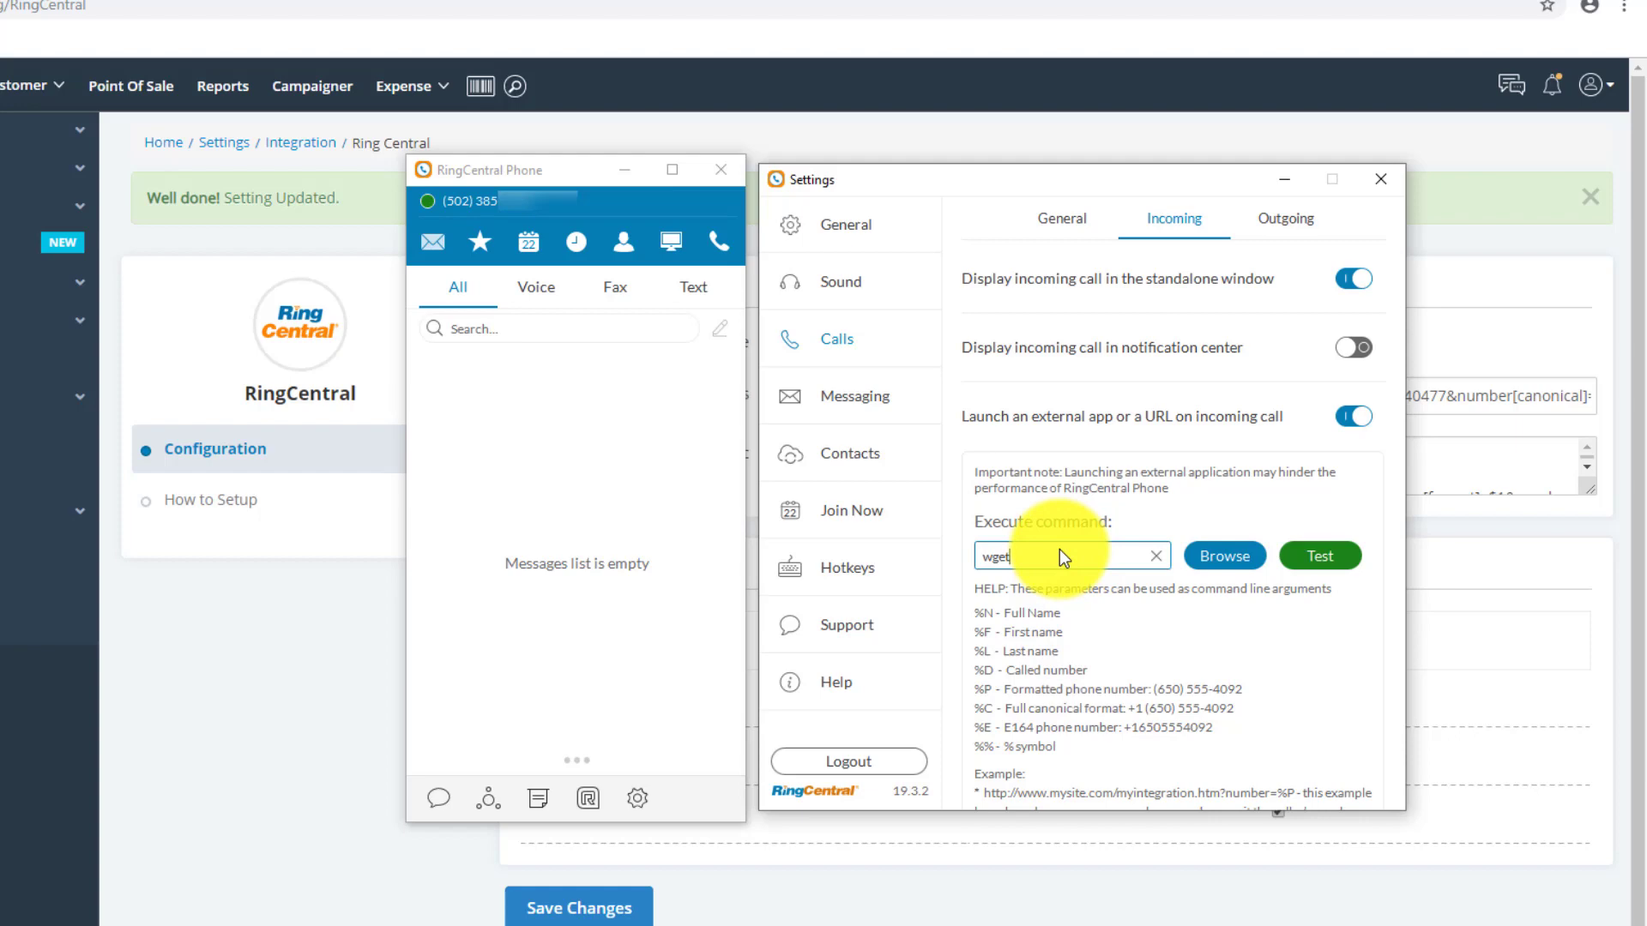
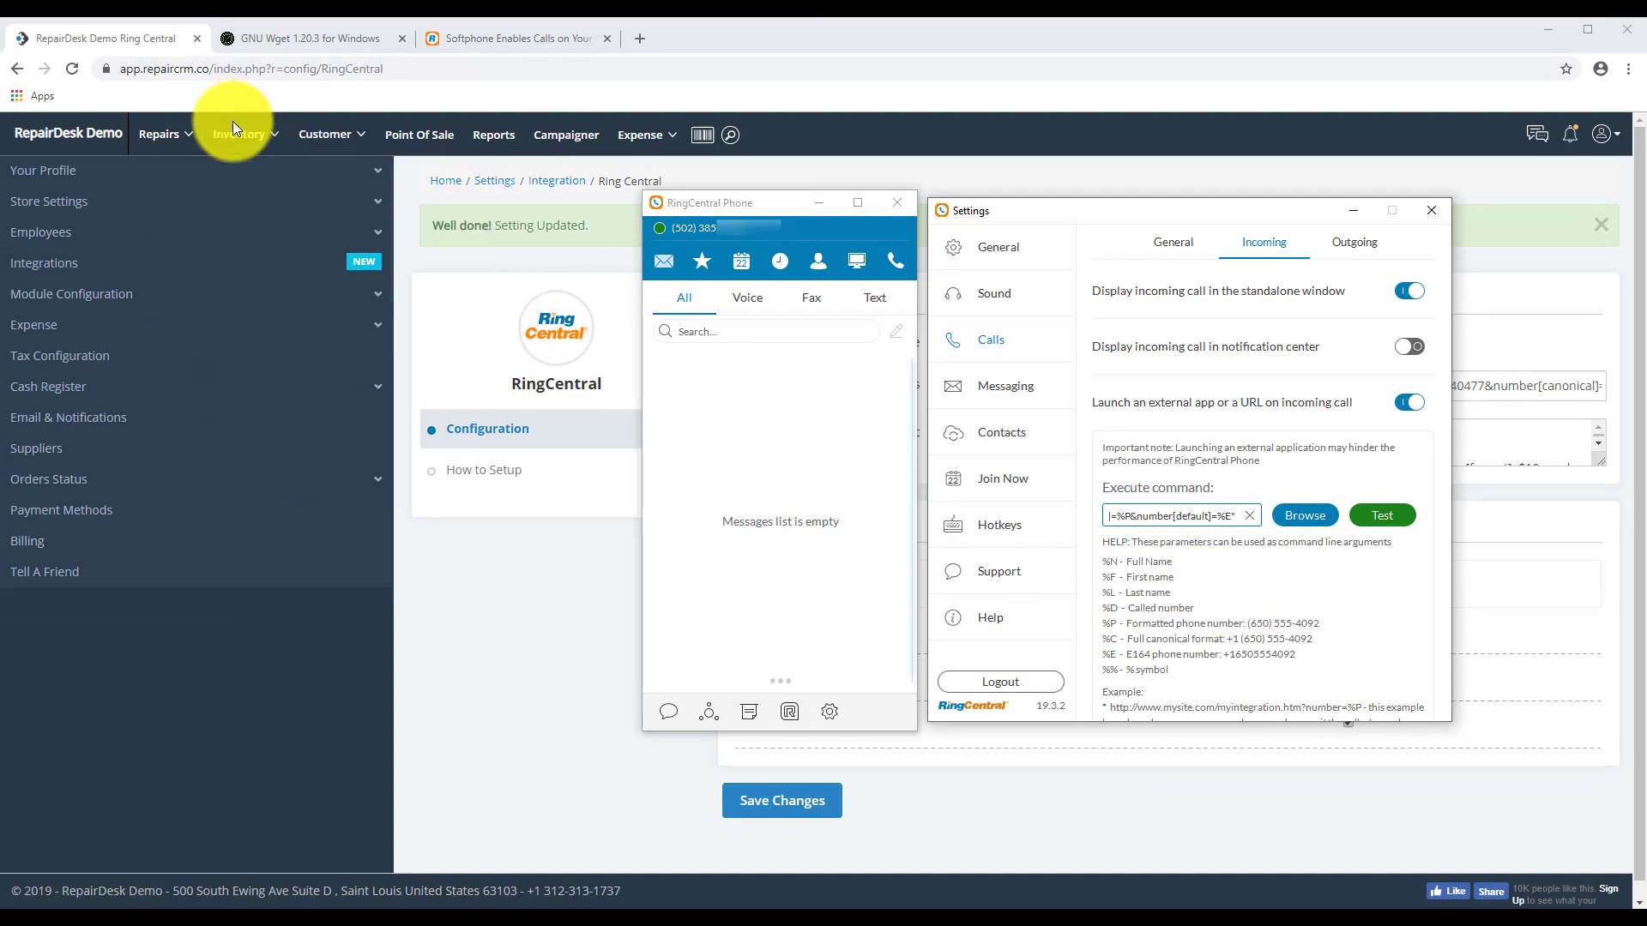
Step: Bring the RepairDesk page to the front and go to the Point Of Sale screen
click(535, 614)
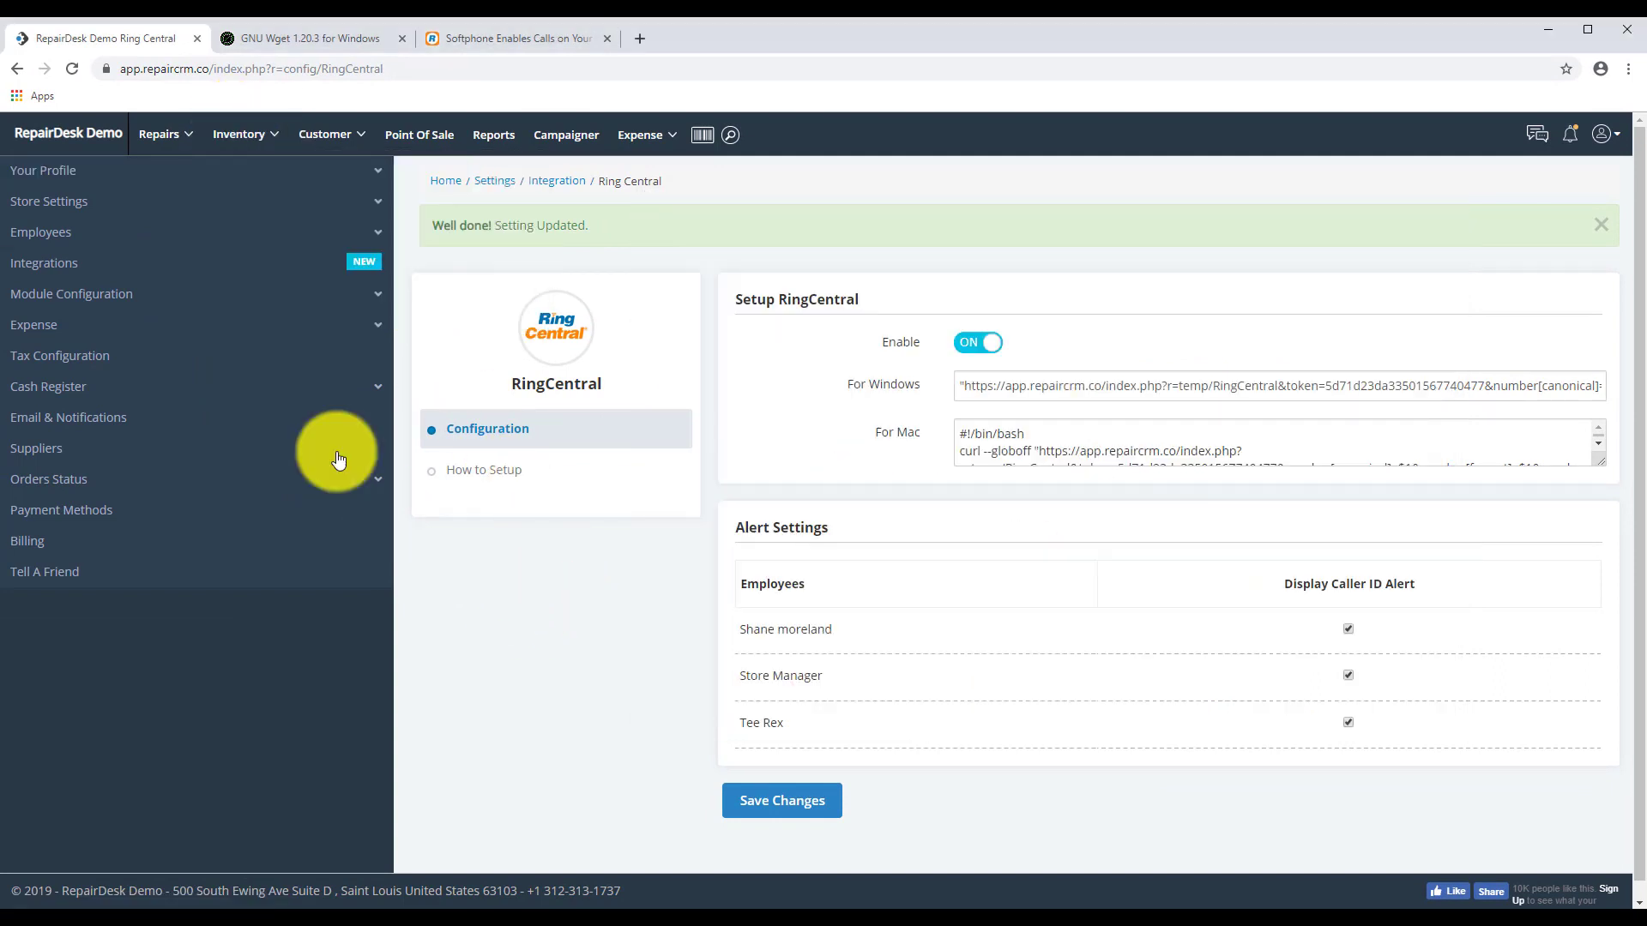
click(420, 137)
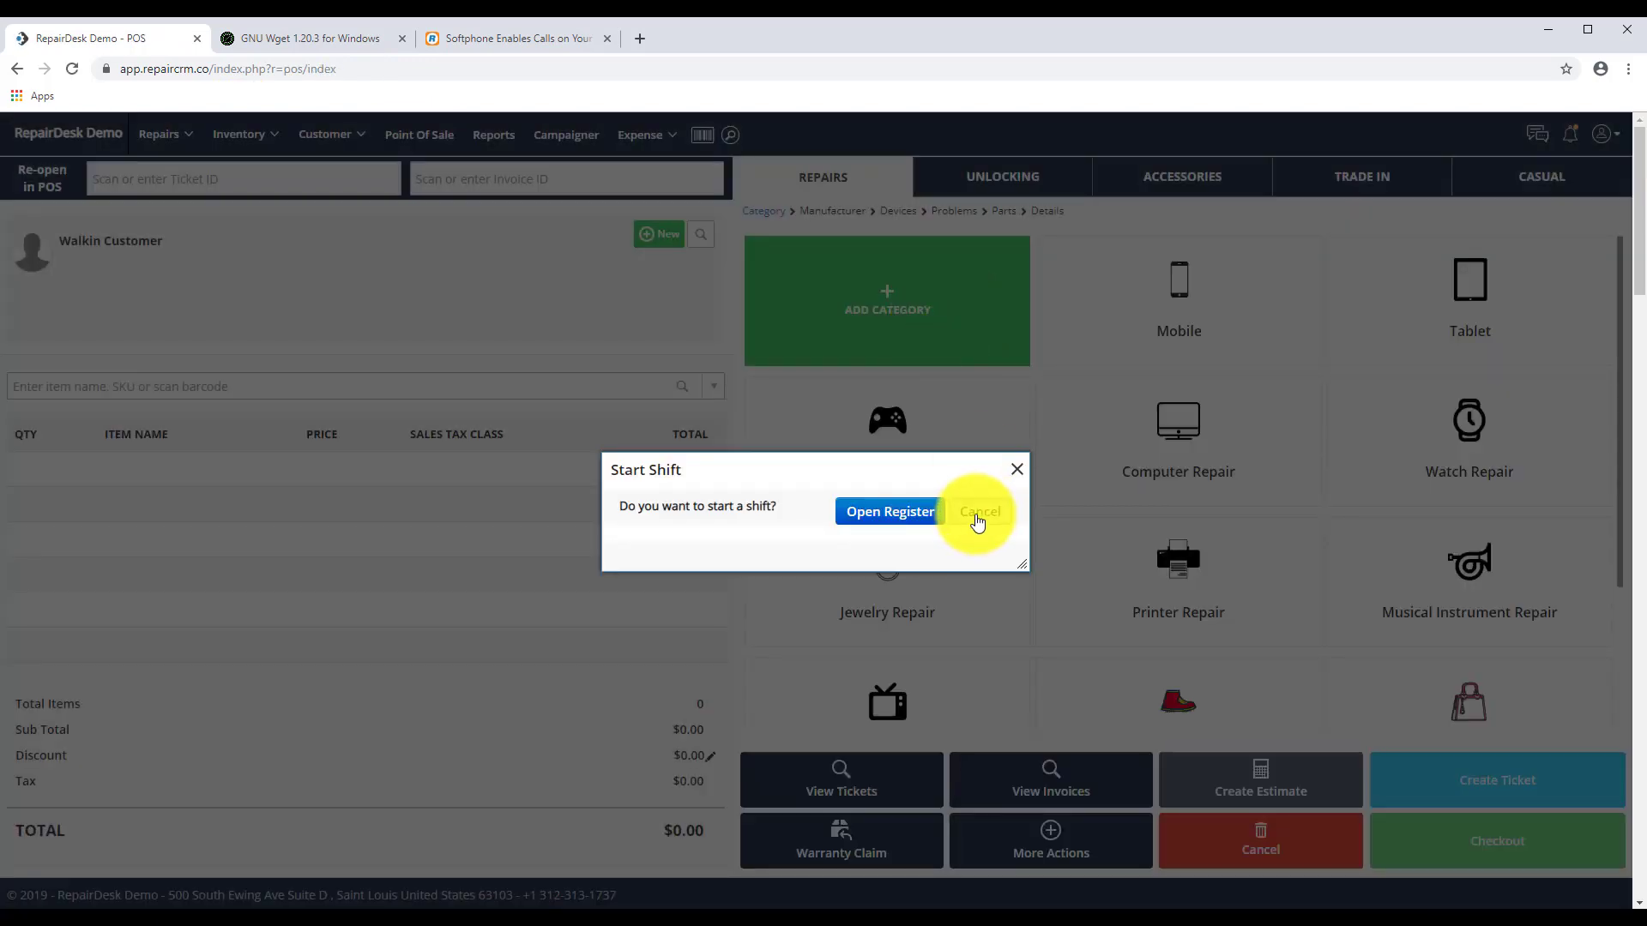
Step: Open the register and select Mobile > Apple iPhone > iPhone 8 Plus with LCD/Glass Premium replacement
click(971, 513)
click(1124, 343)
click(1153, 283)
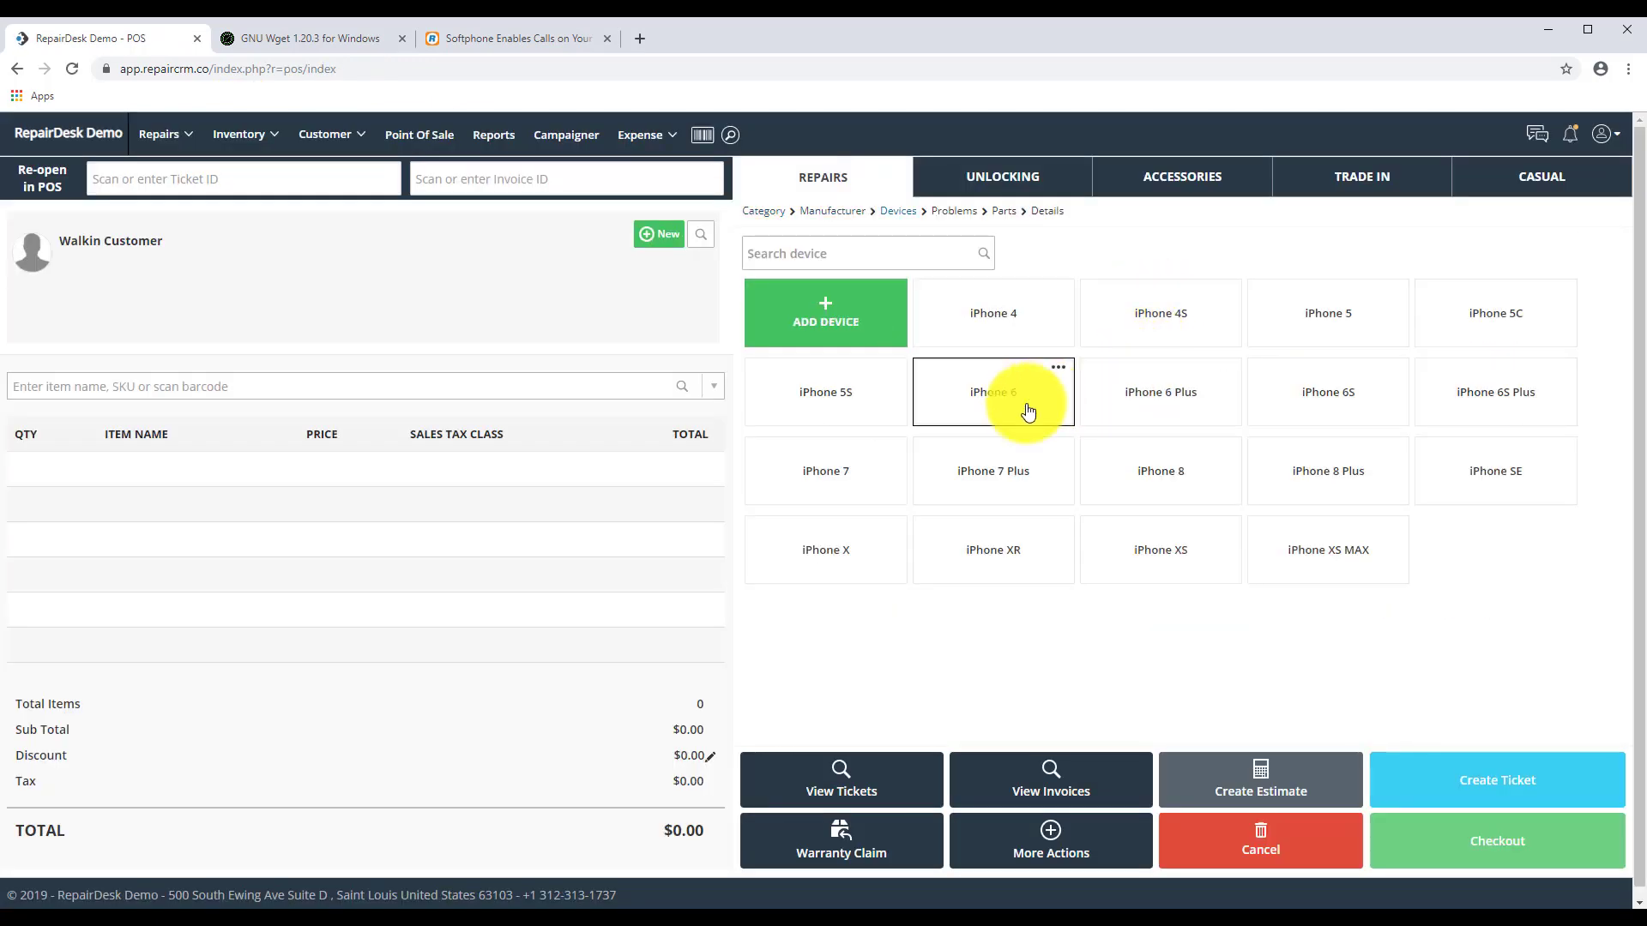
click(1278, 477)
click(1015, 310)
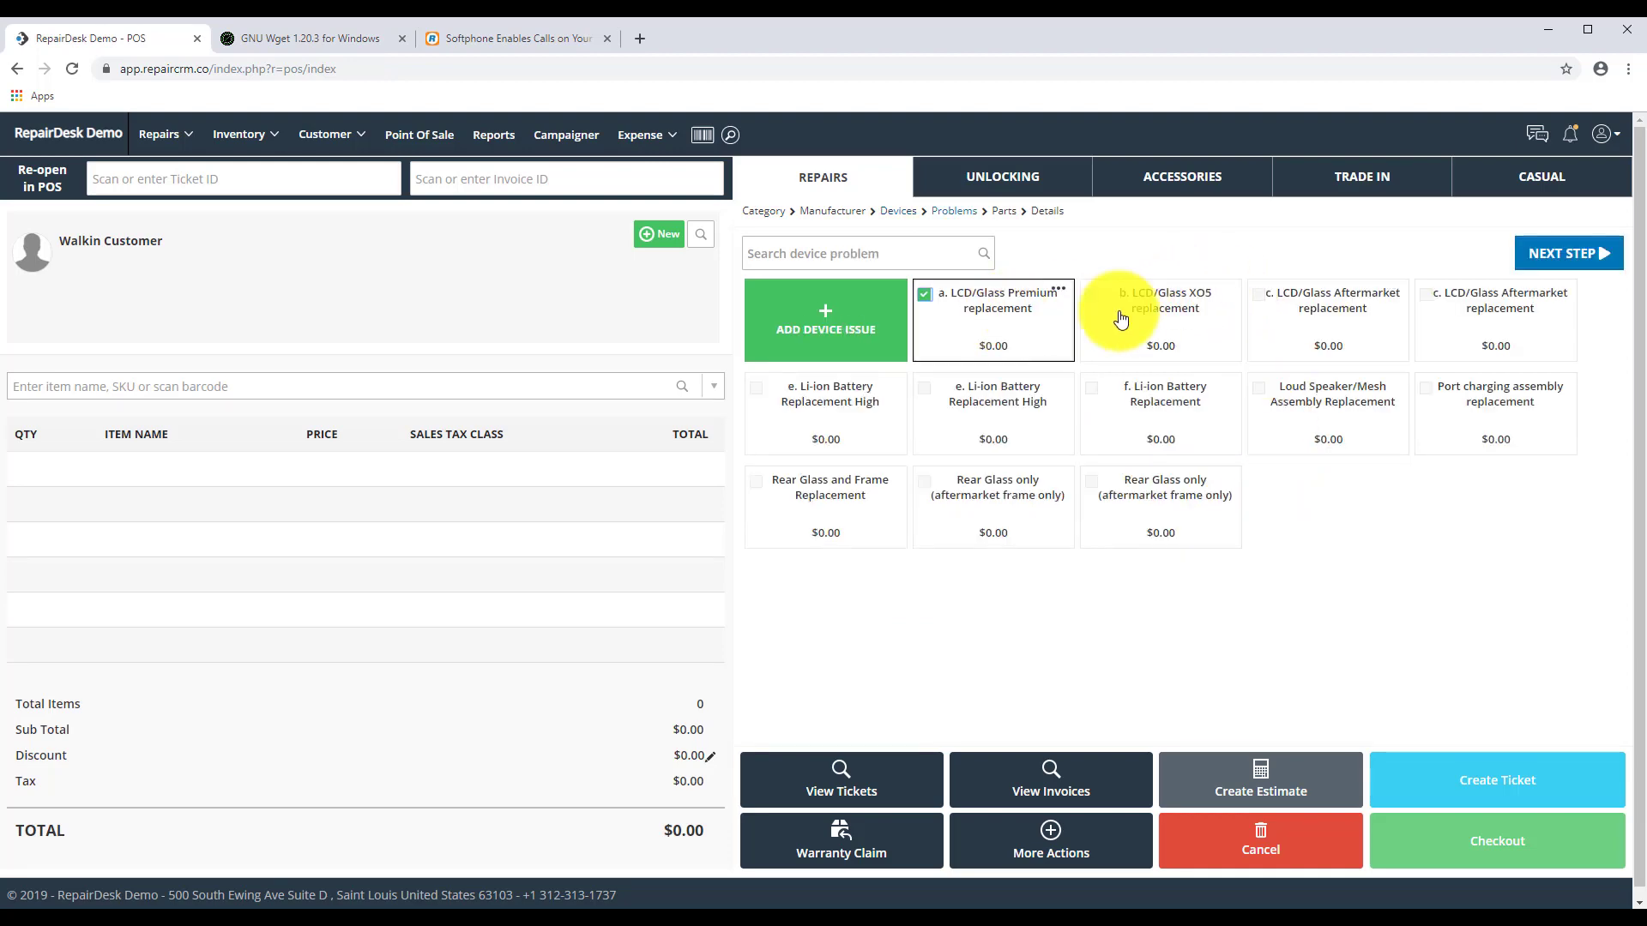
Step: Advance past the parts step to the repair details form
click(1535, 253)
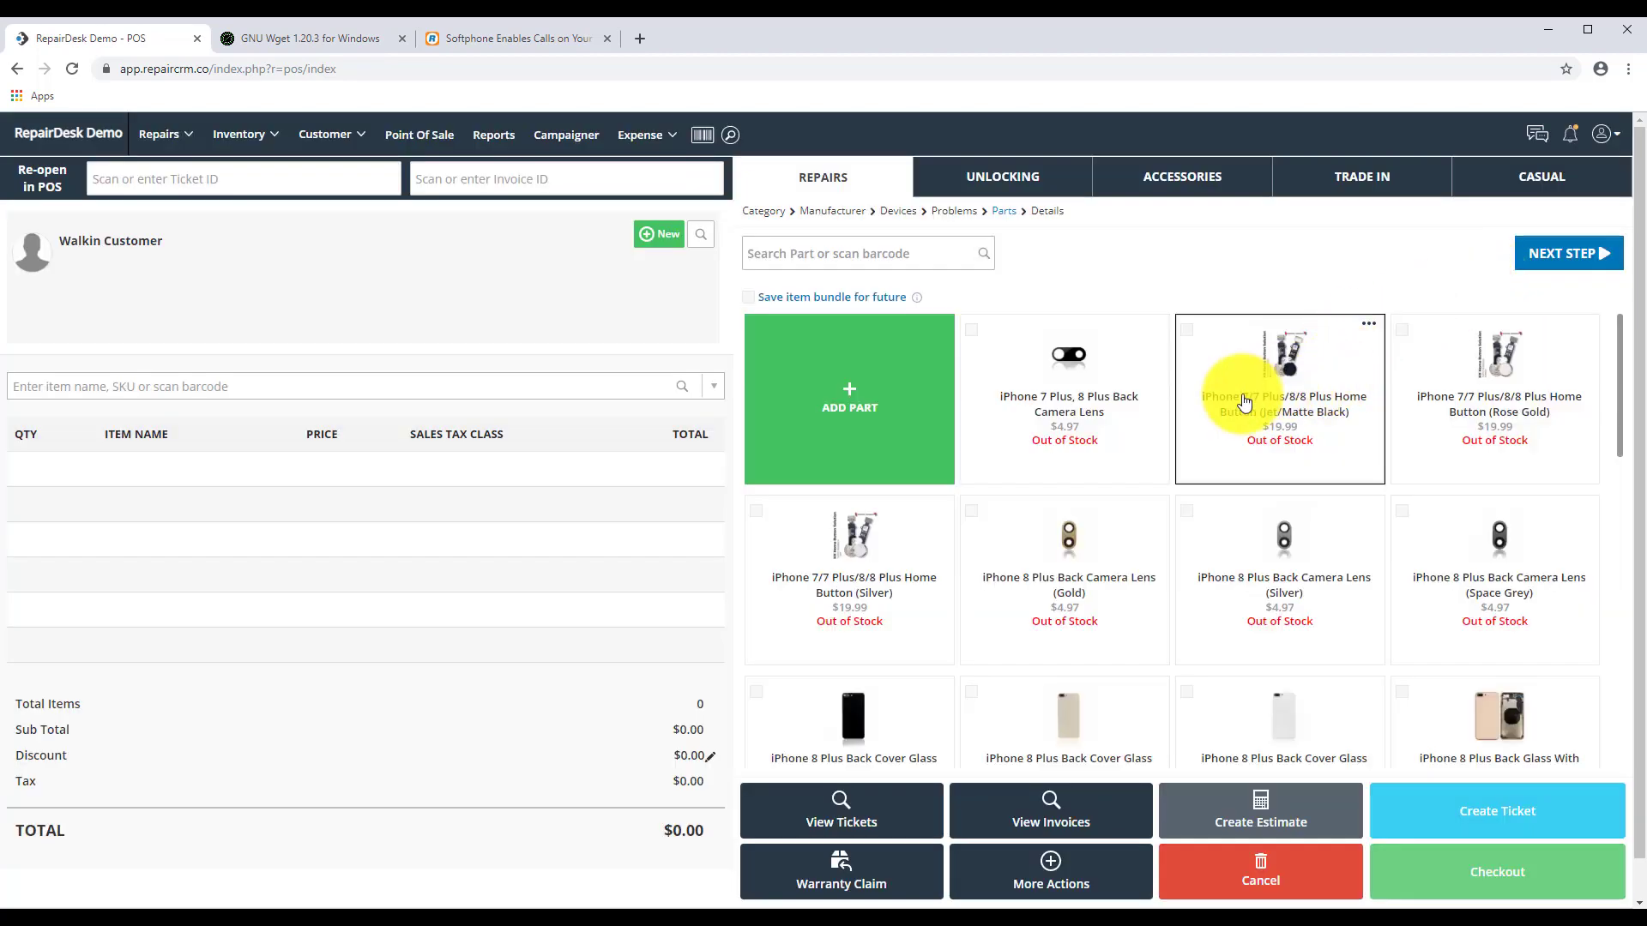
scroll(1173, 515, down, 5)
scroll(1171, 546, up, 5)
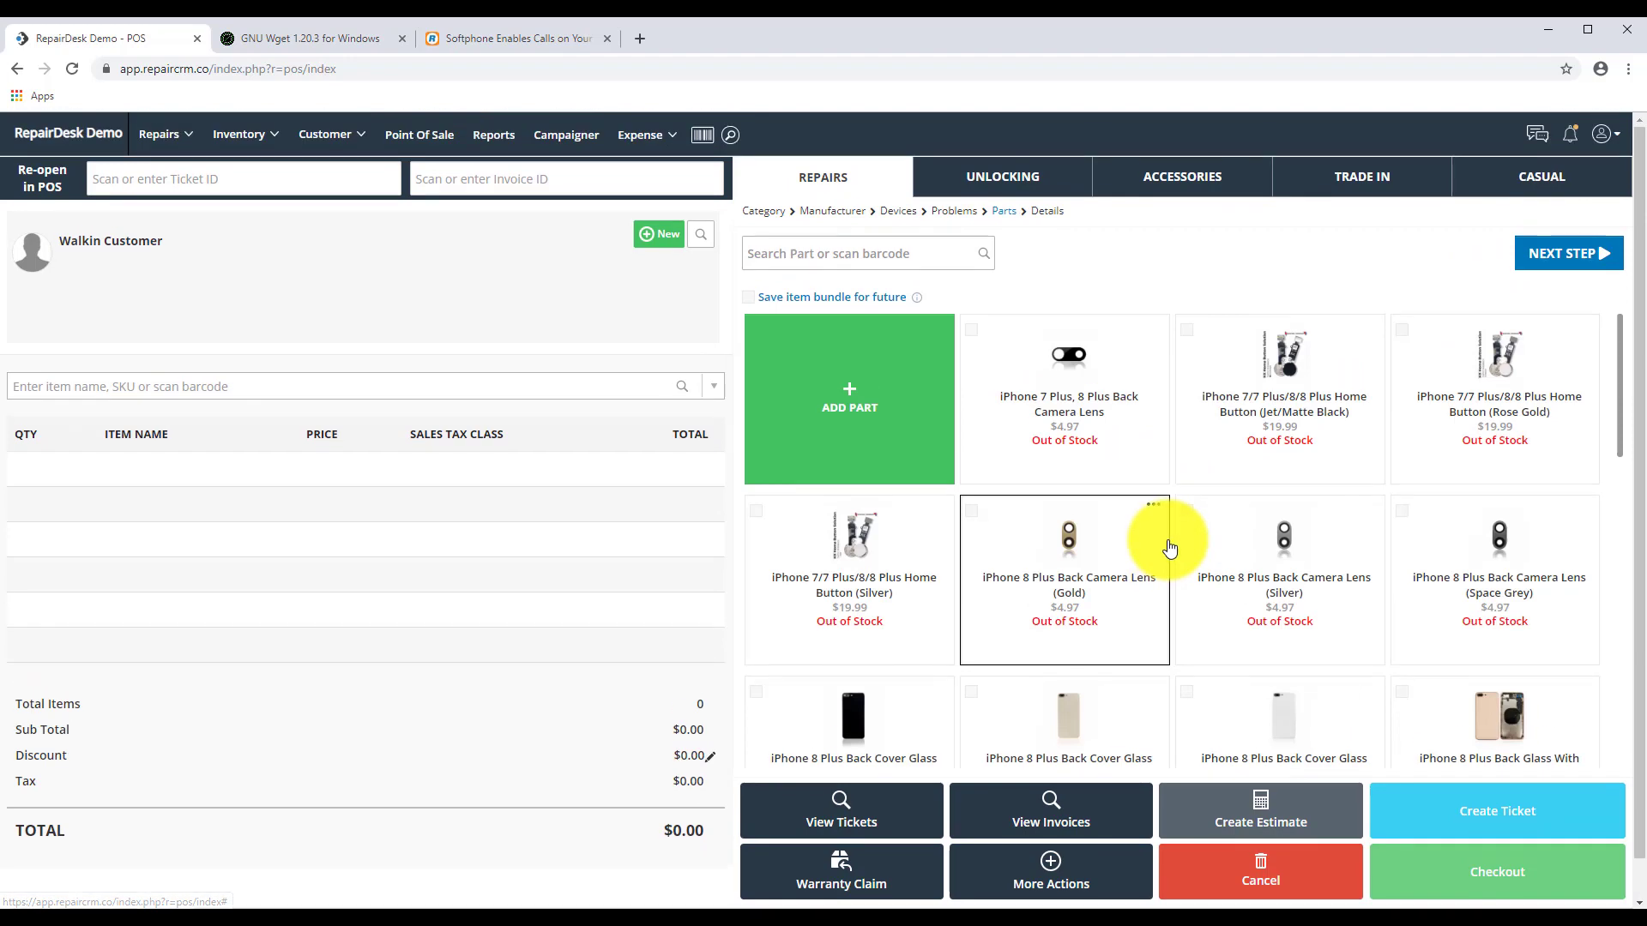
click(1562, 253)
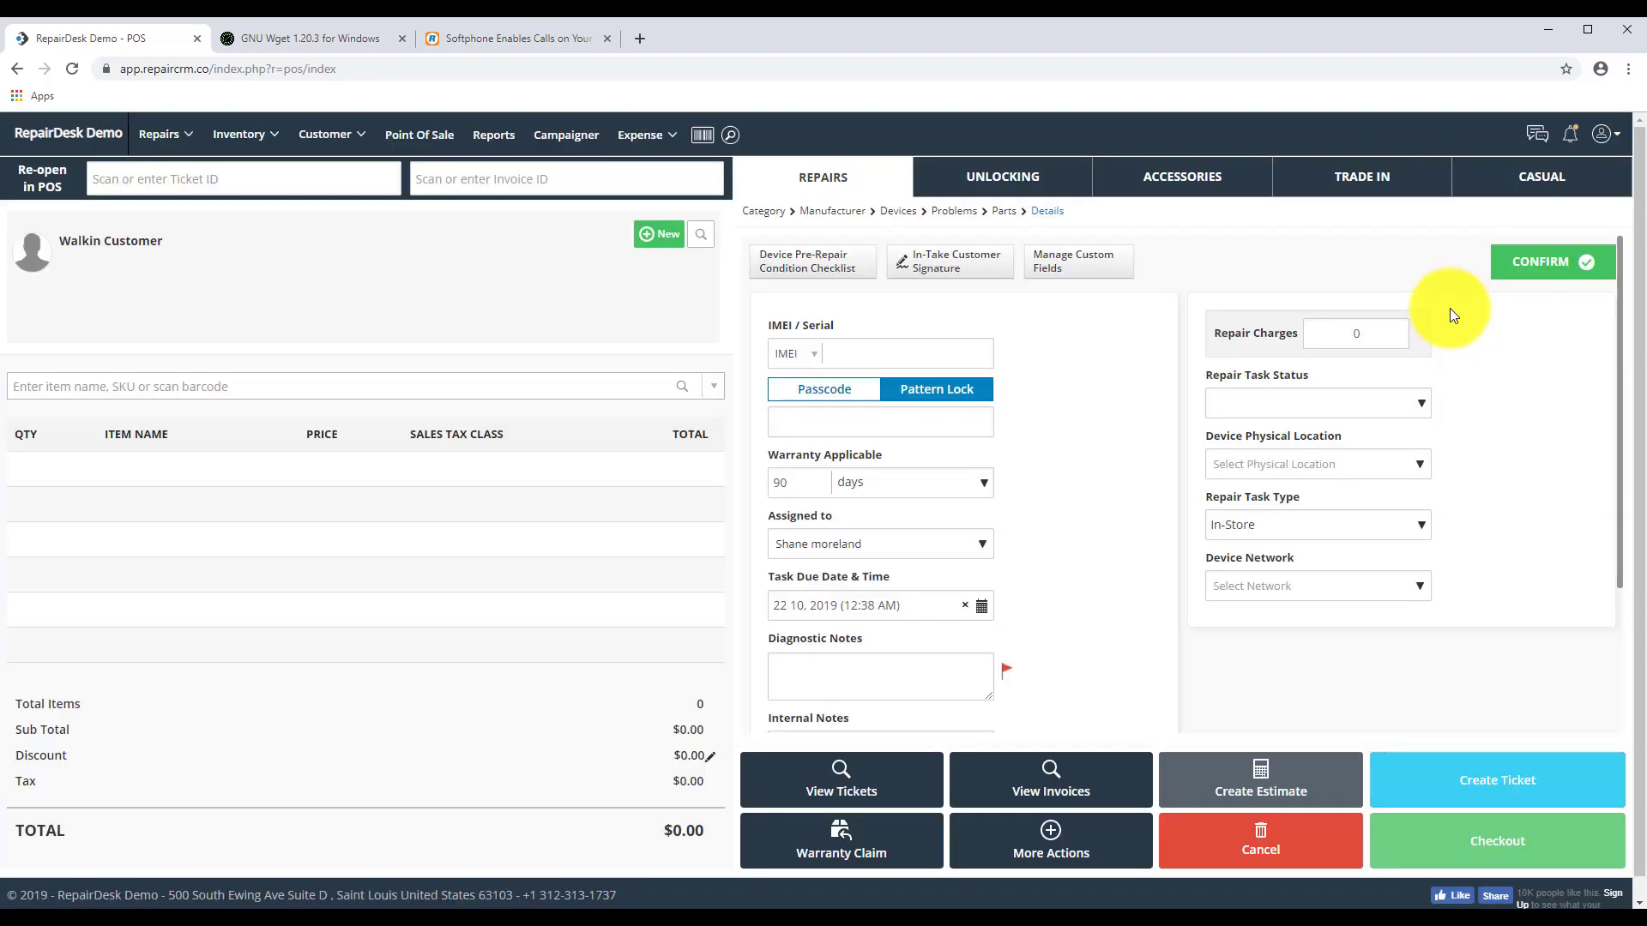
Step: Add a new customer, entering their first name, last name and mobile number, and save
click(648, 262)
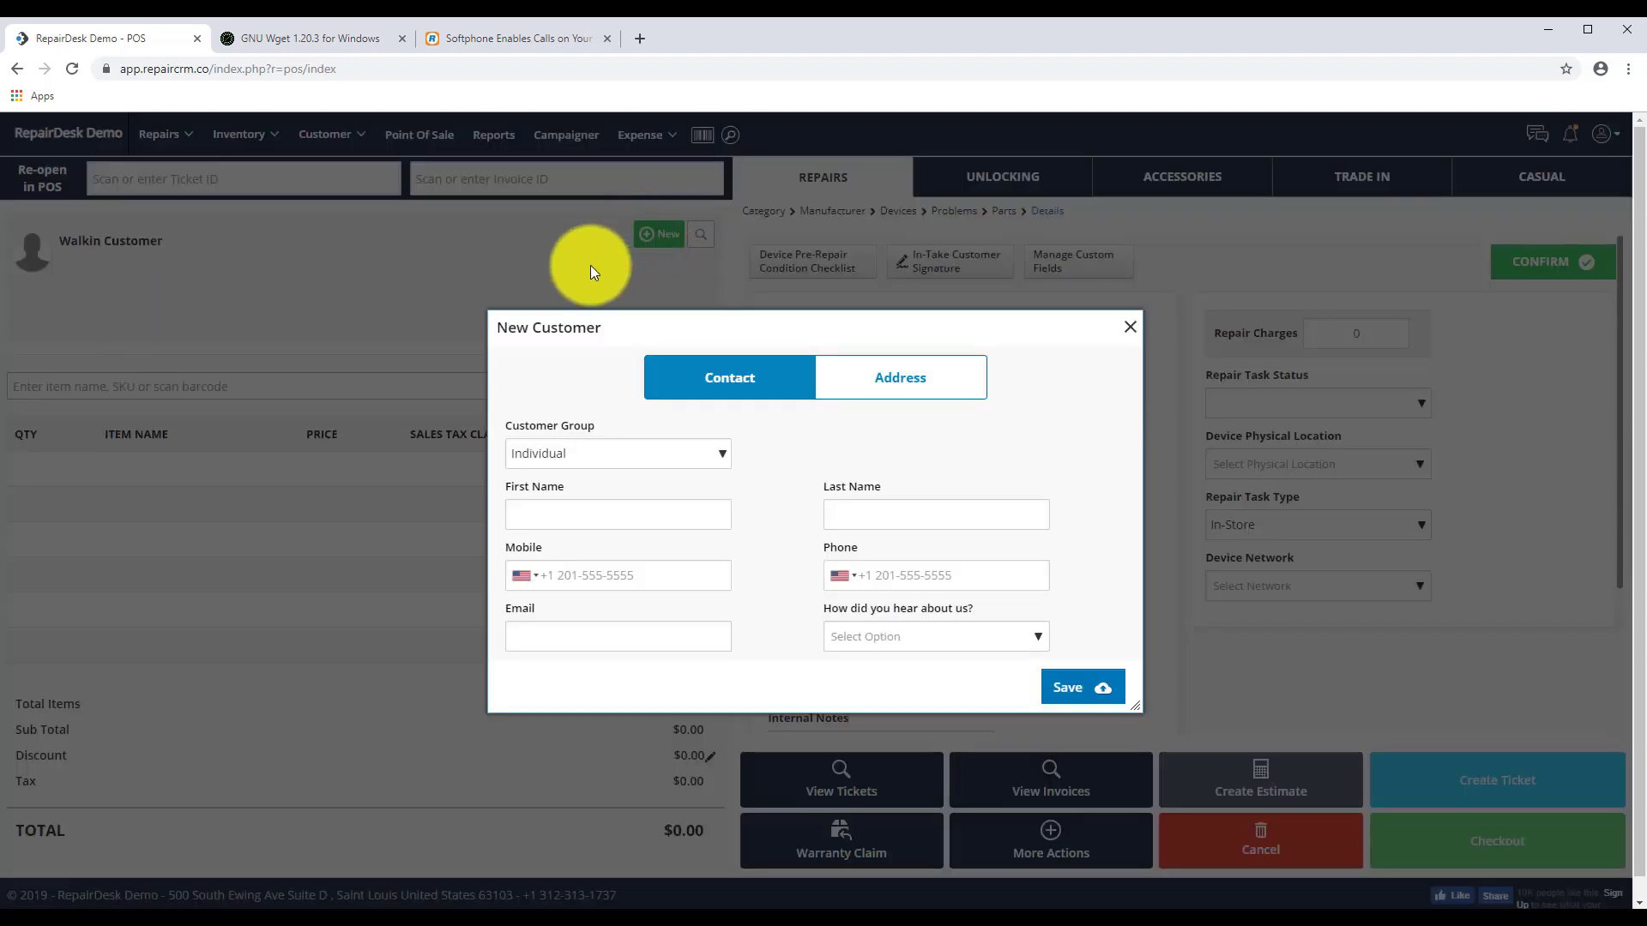
click(576, 515)
text(shut )
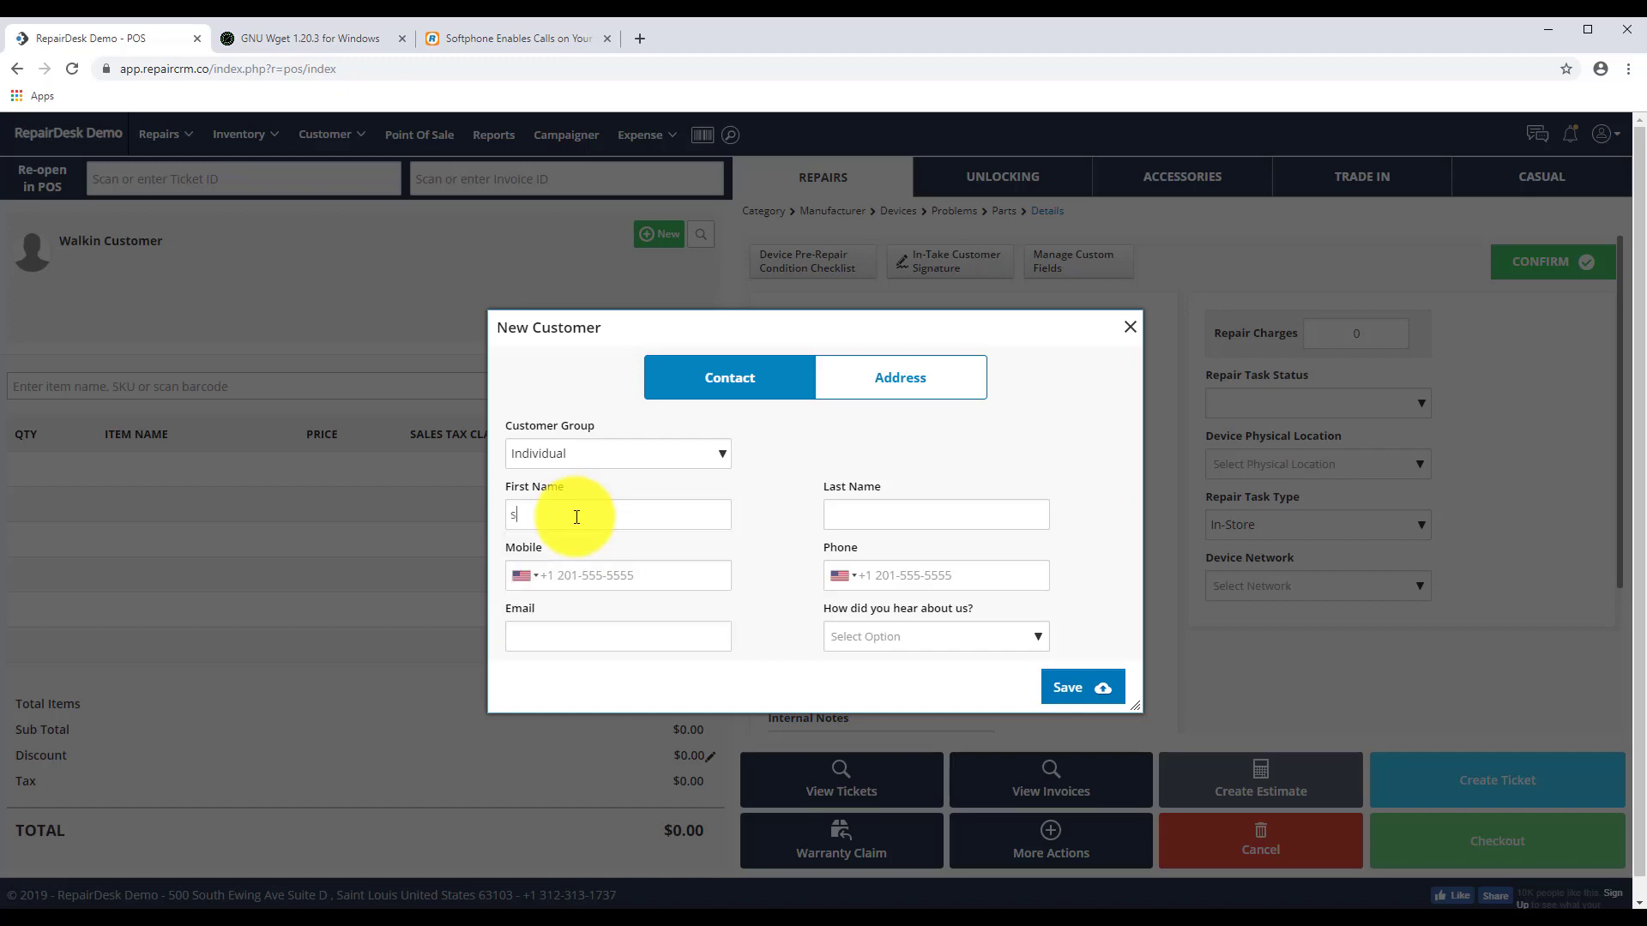
text(front f)
key(BackSpace)
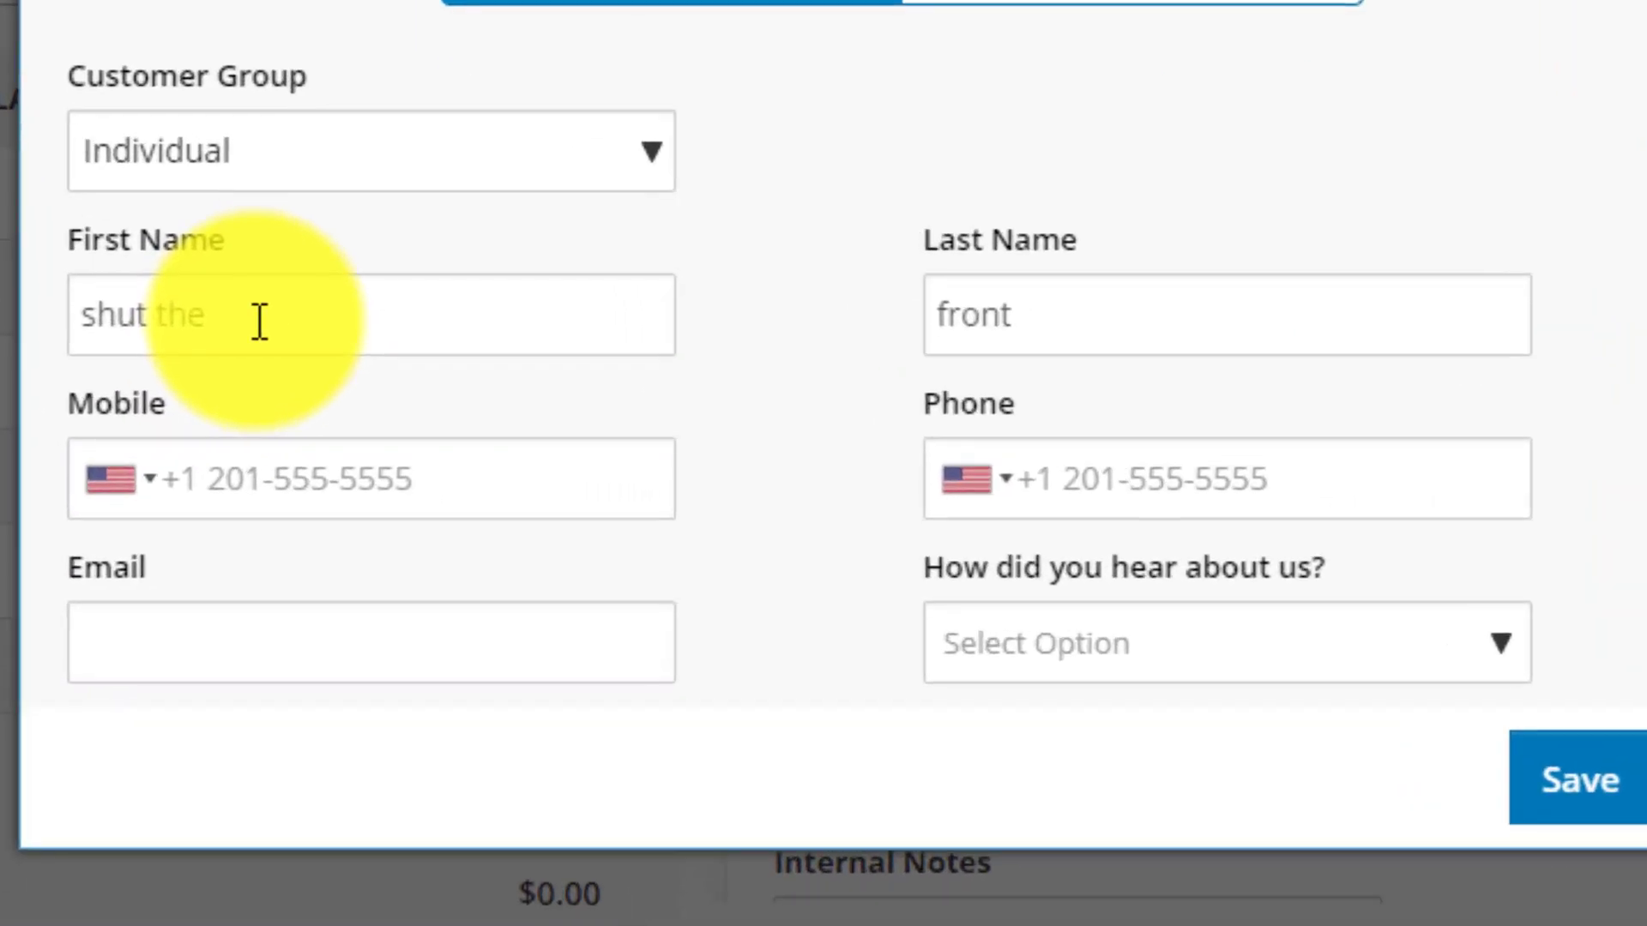
text(door)
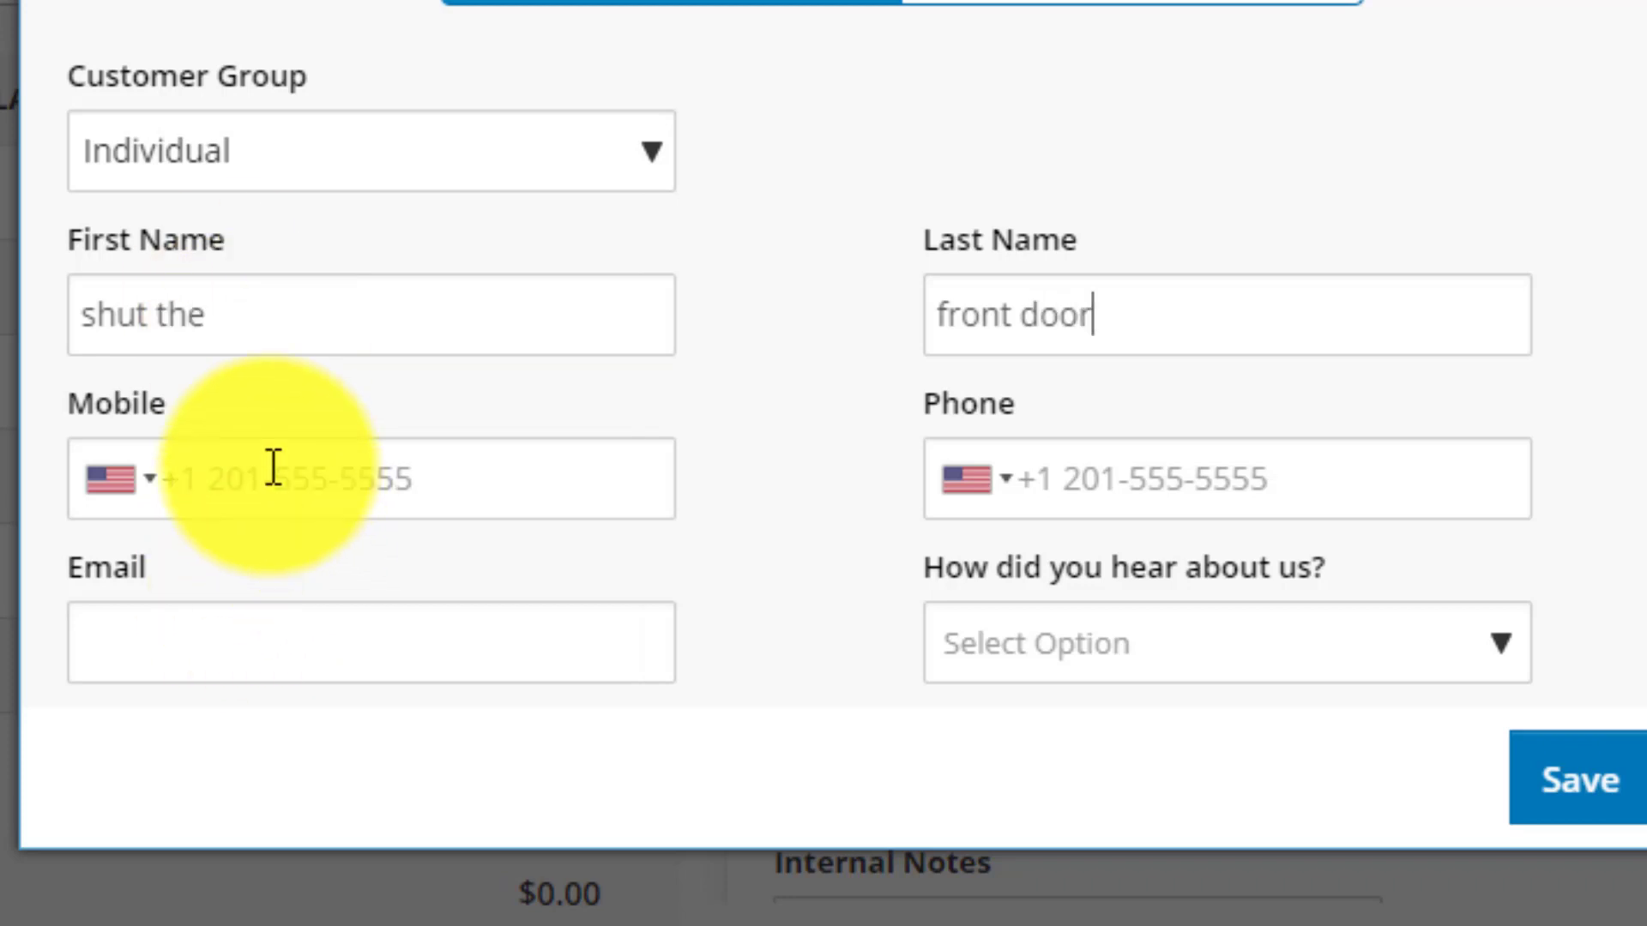
click(273, 467)
text(650-55)
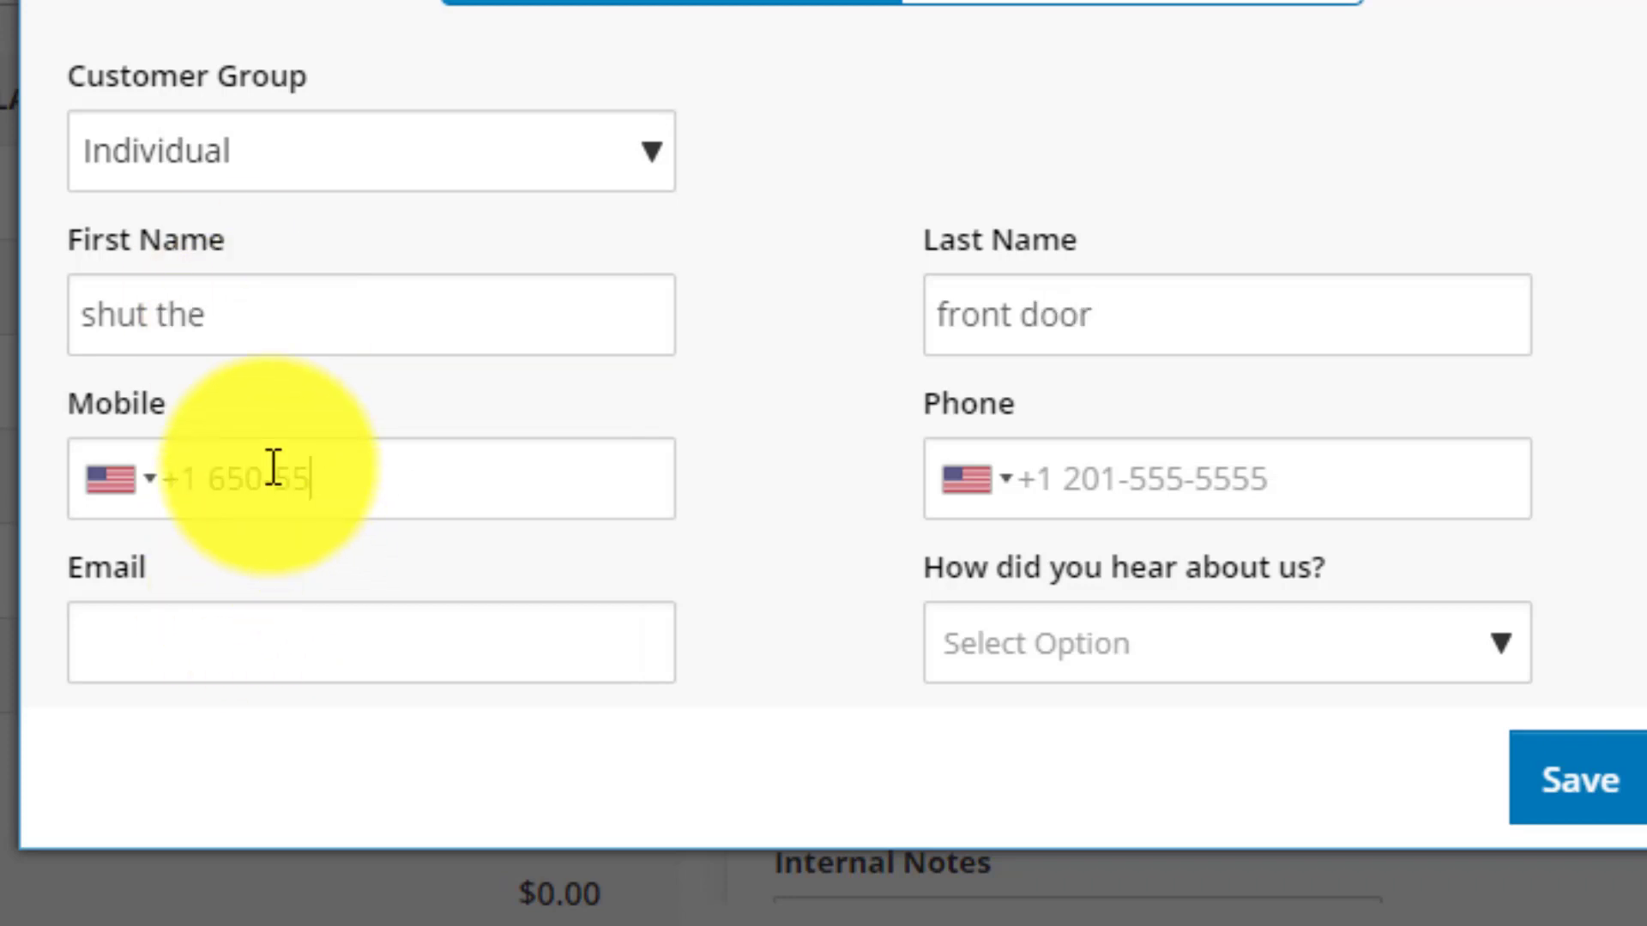
text(5-4092)
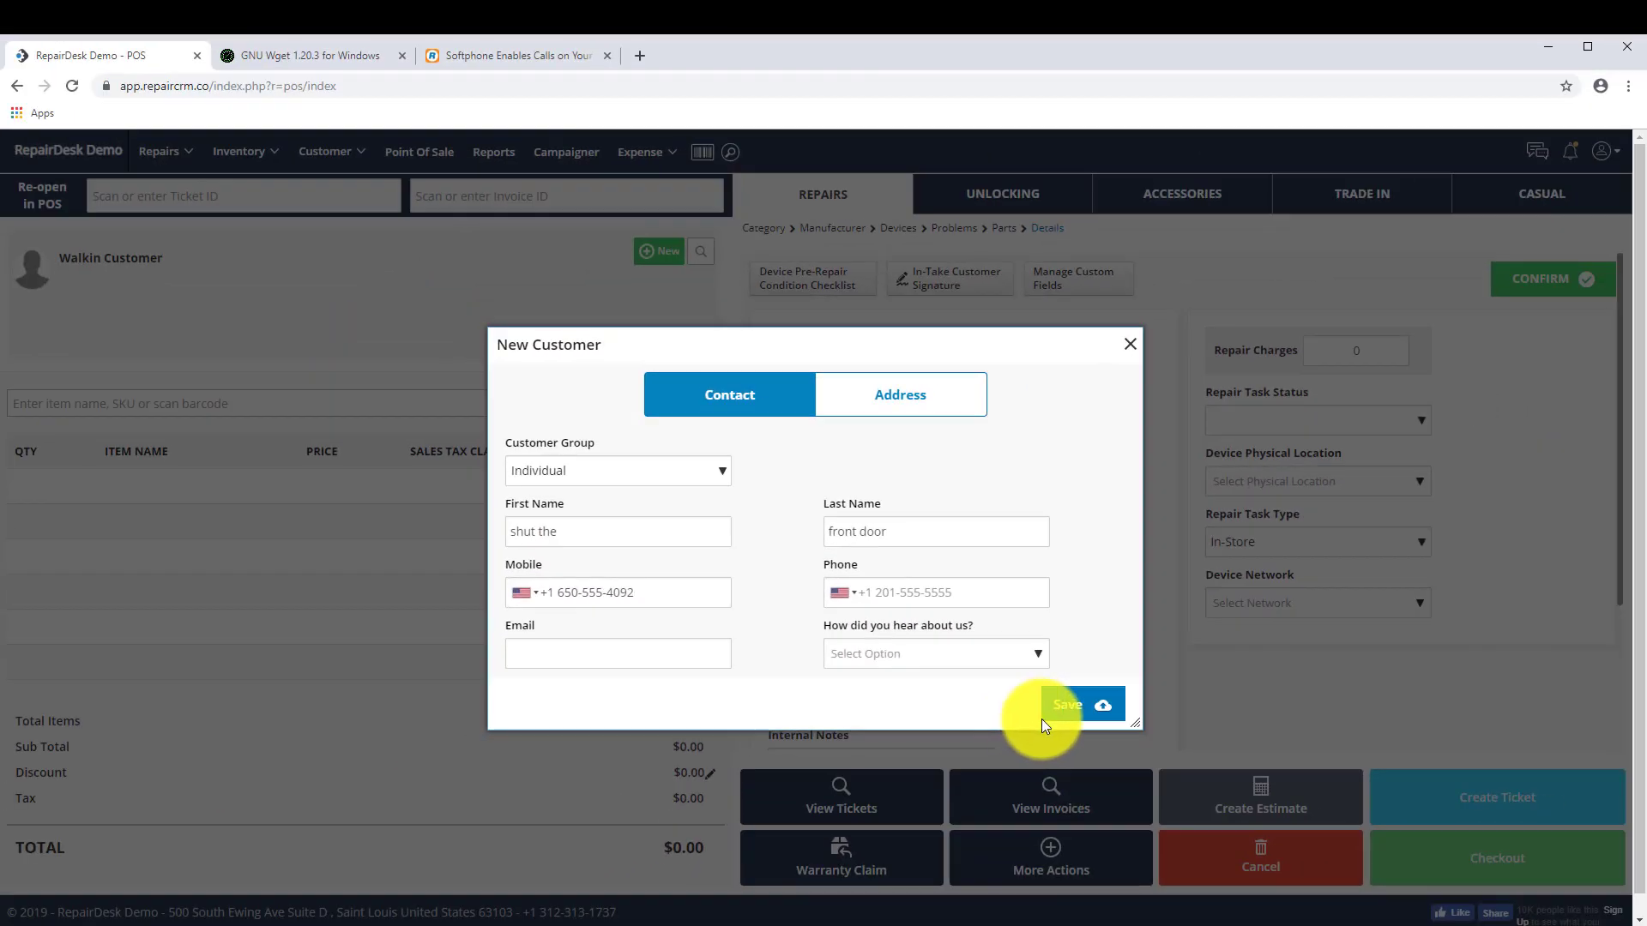
click(1465, 773)
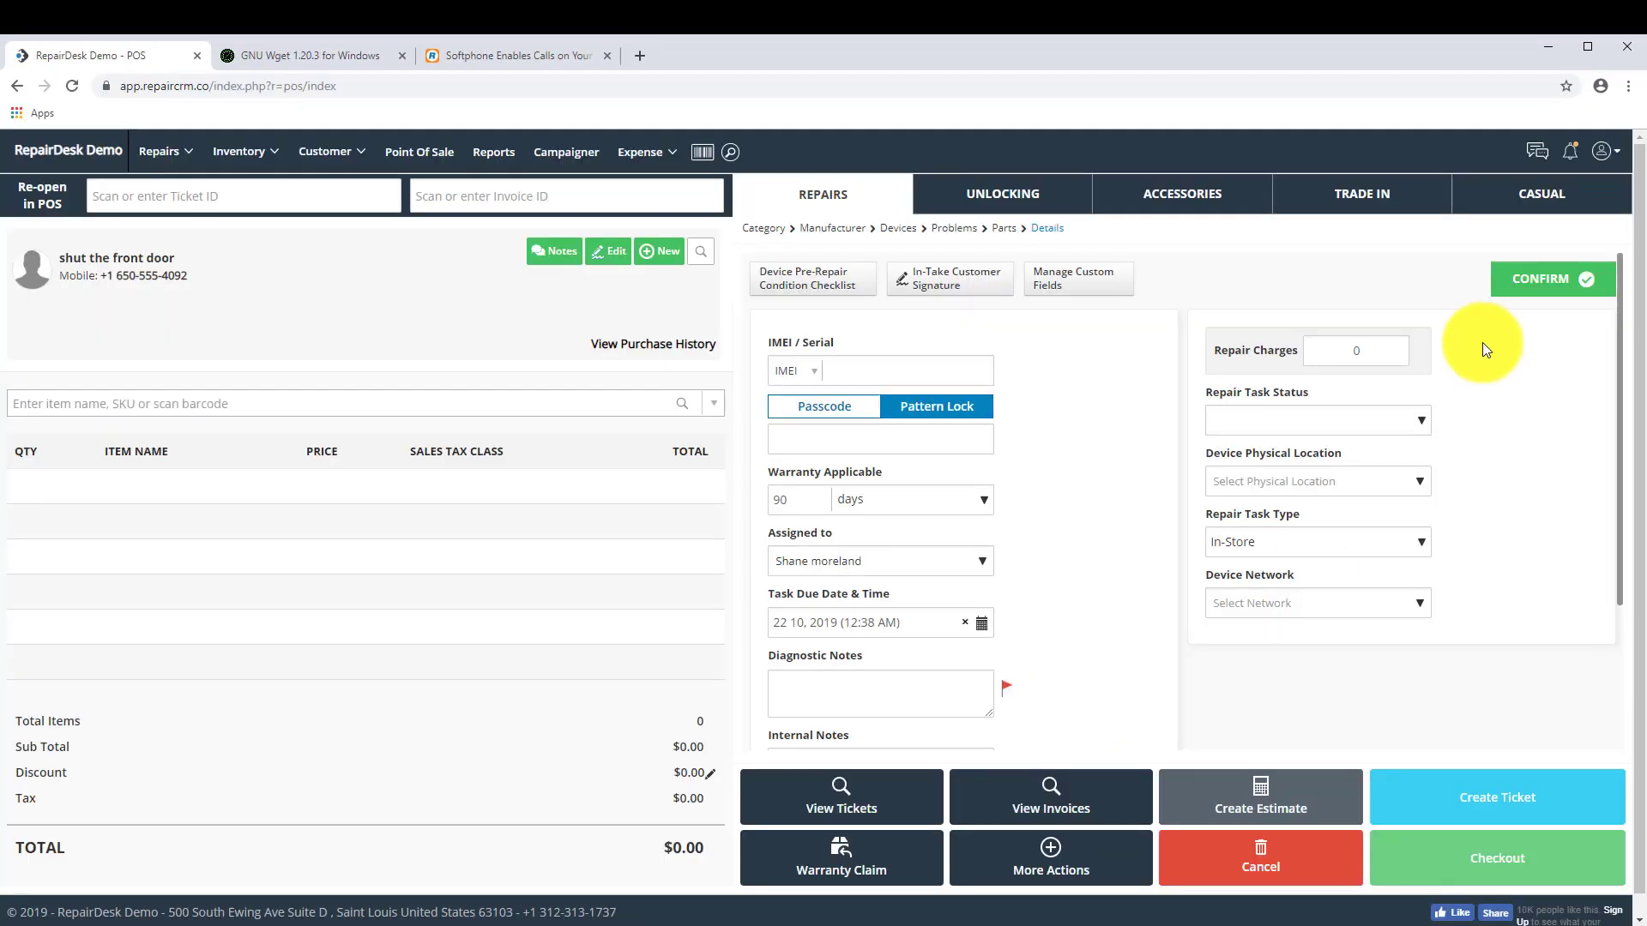
Step: Confirm the iPhone 8 Plus repair, create its ticket, and close the ticket confirmation
click(1521, 279)
click(1484, 797)
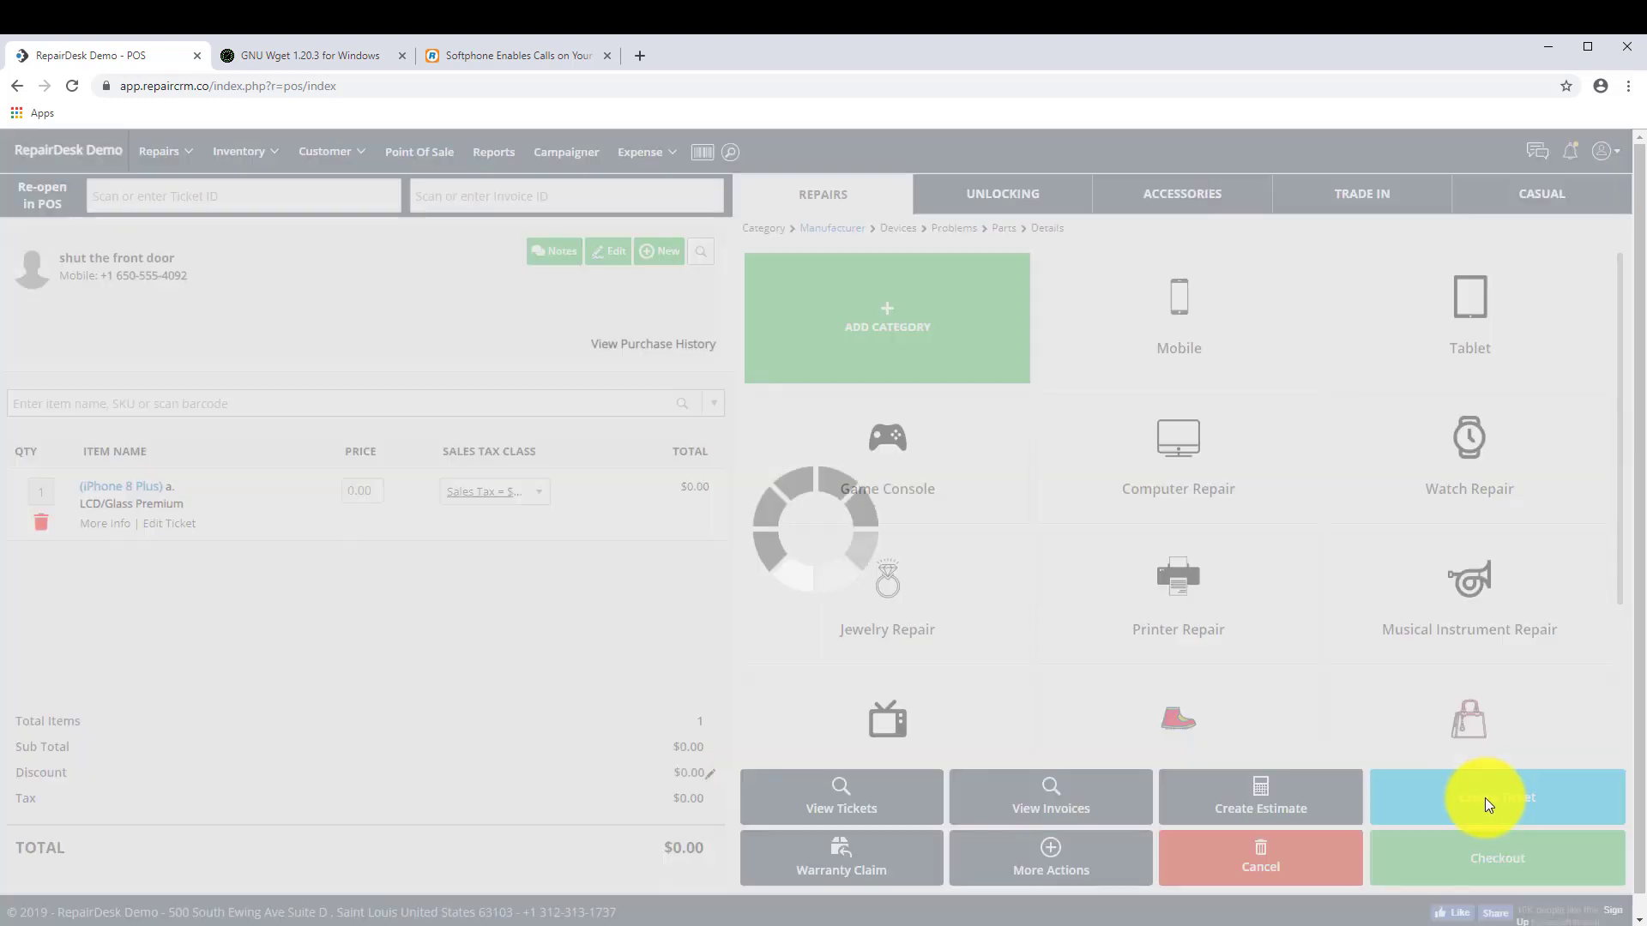
click(1129, 403)
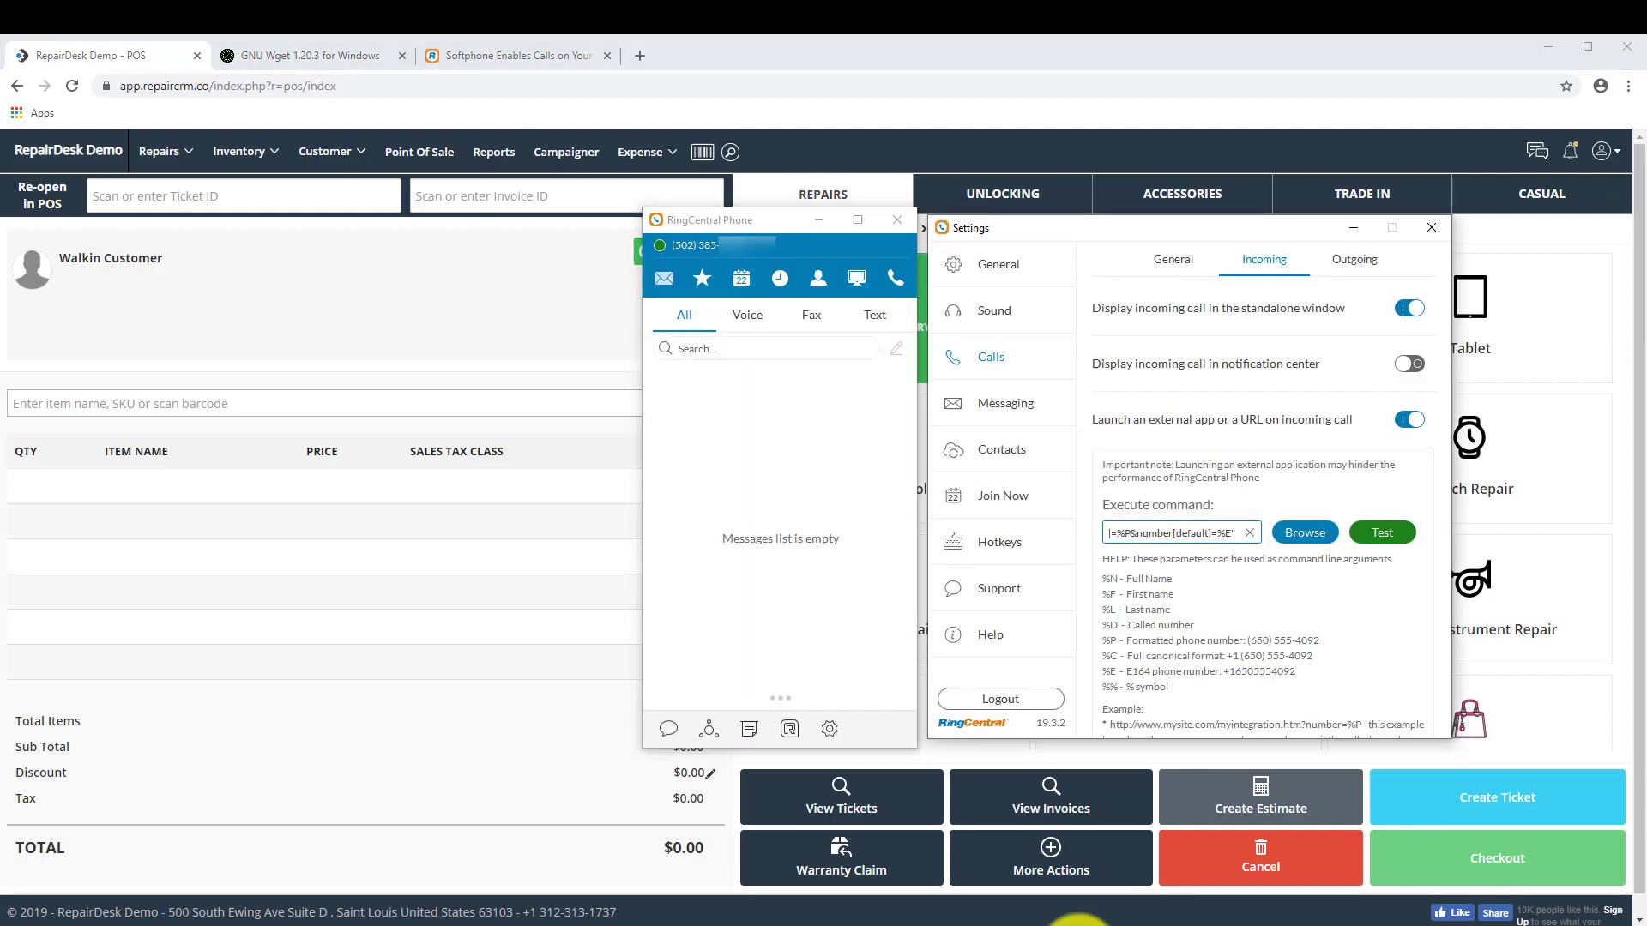
Step: Run the RingCentral incoming-call Test and reposition the Settings window lower on screen
click(1383, 533)
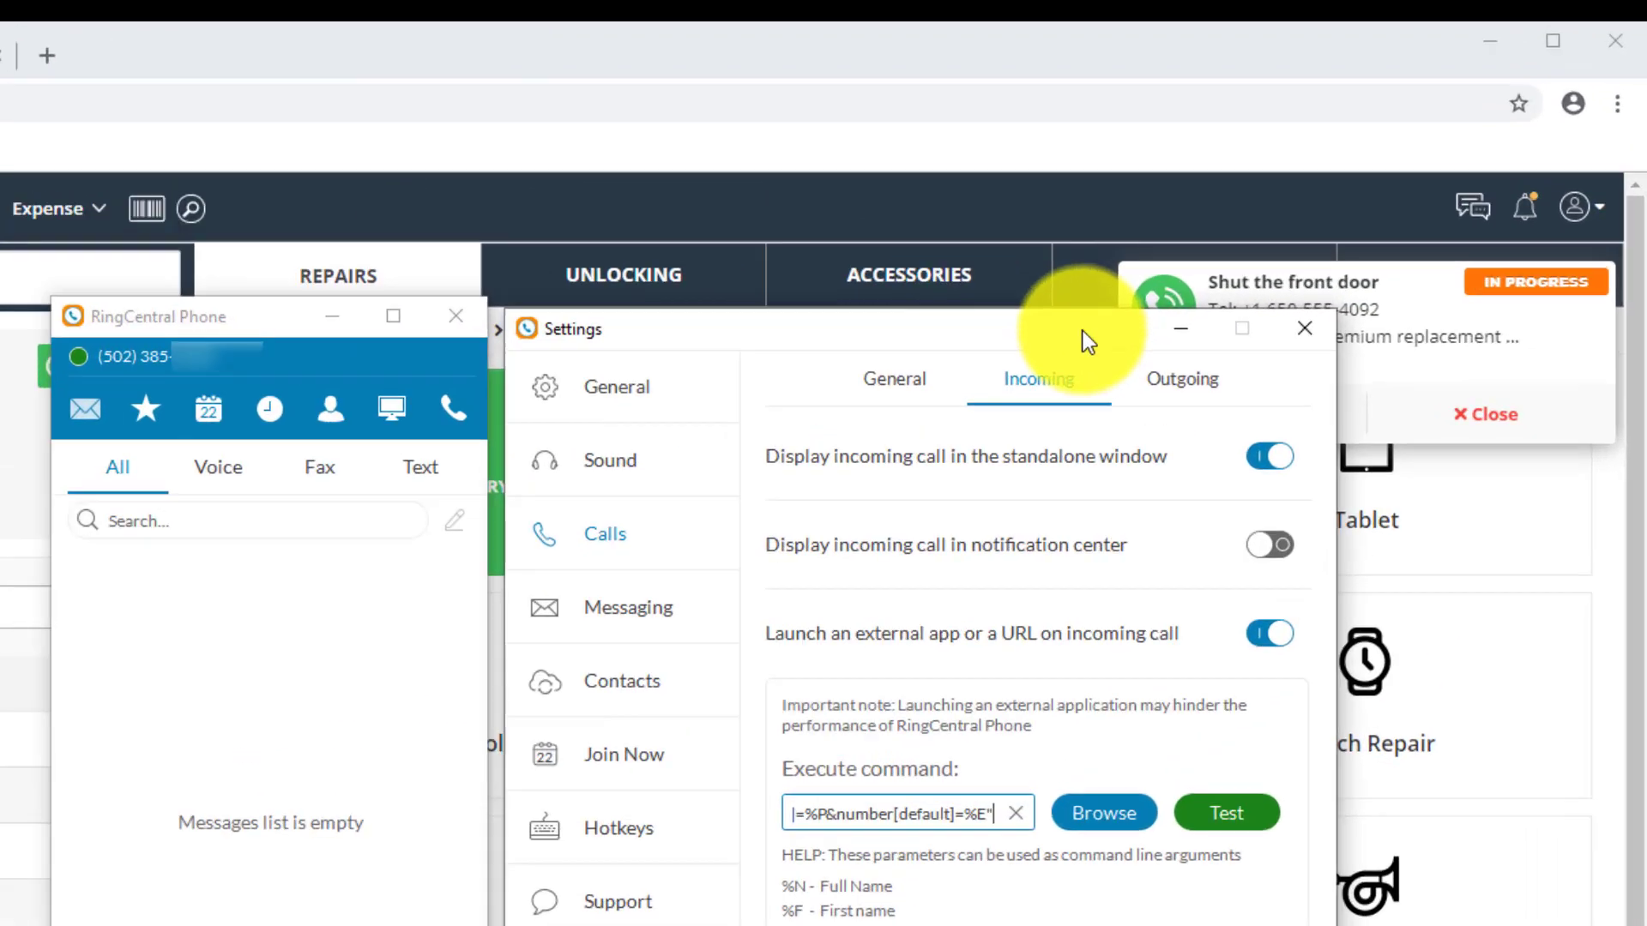
drag(1313, 225, 1319, 328)
drag(811, 753, 806, 741)
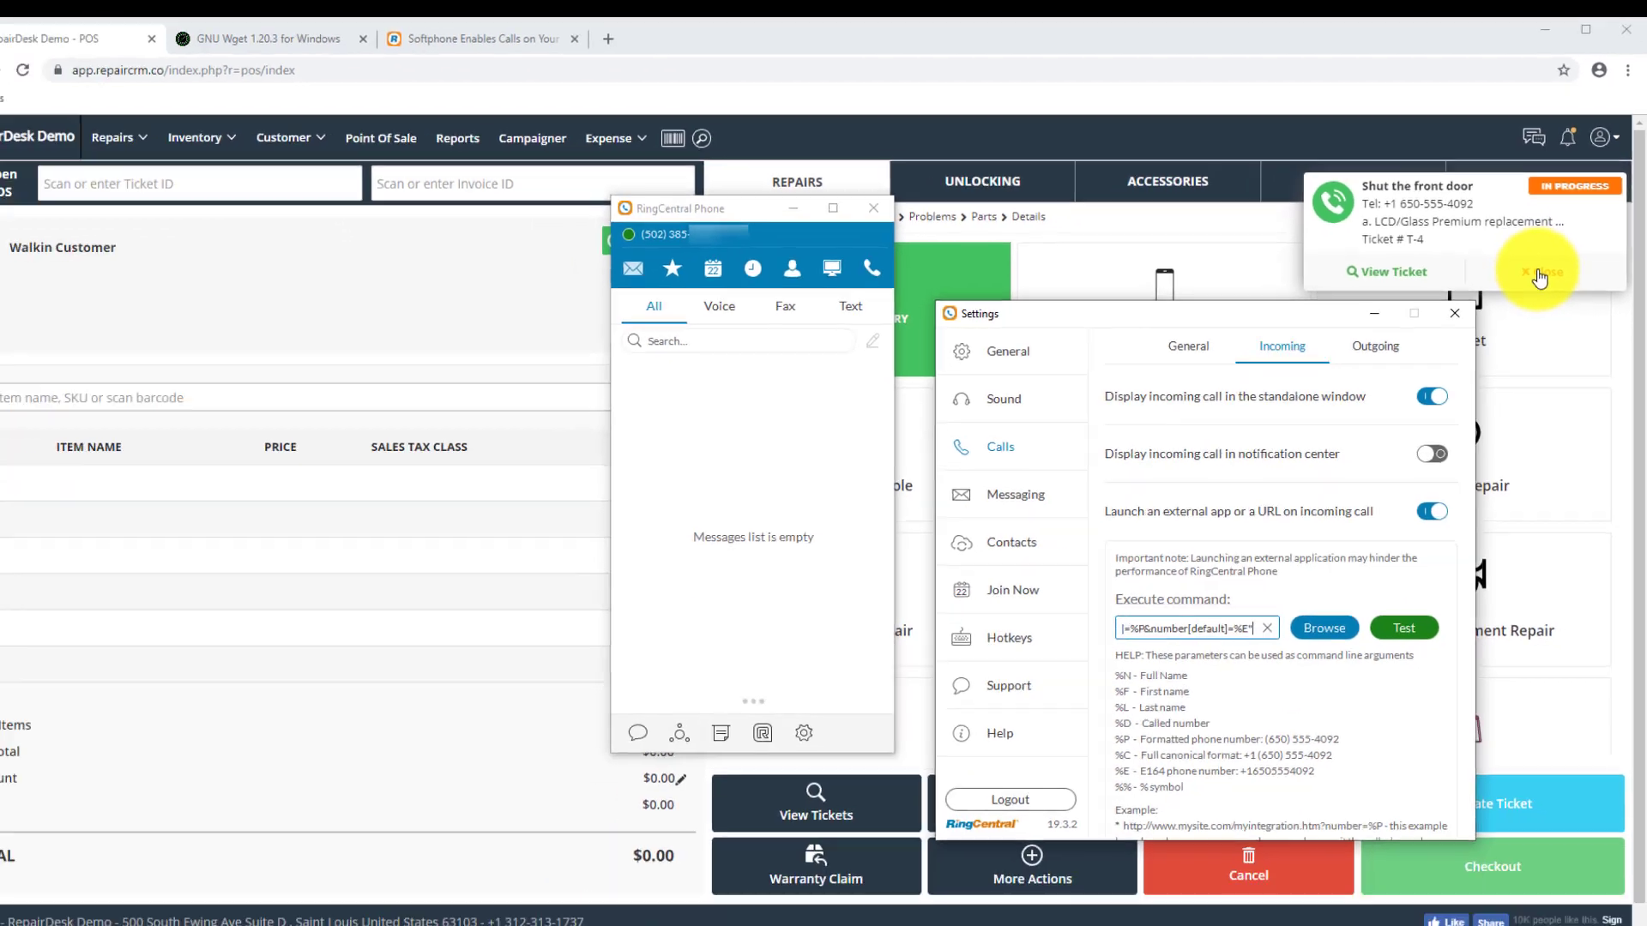
Step: Log out of RingCentral Phone, sign back in with the account password, and reopen settings
click(978, 799)
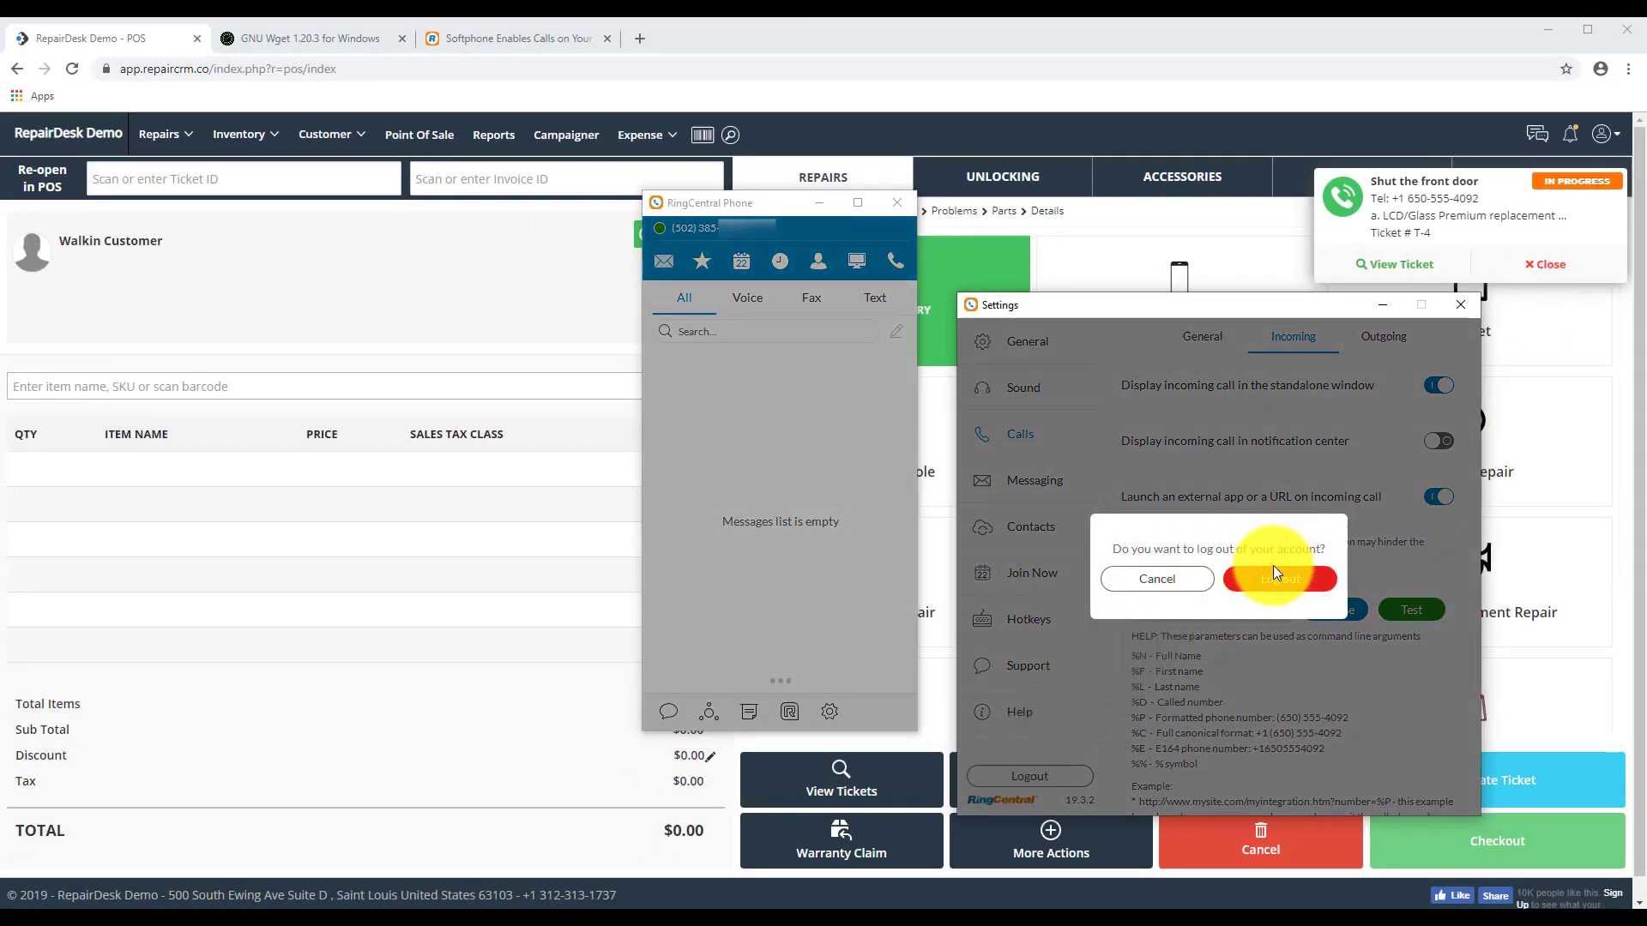
click(1269, 574)
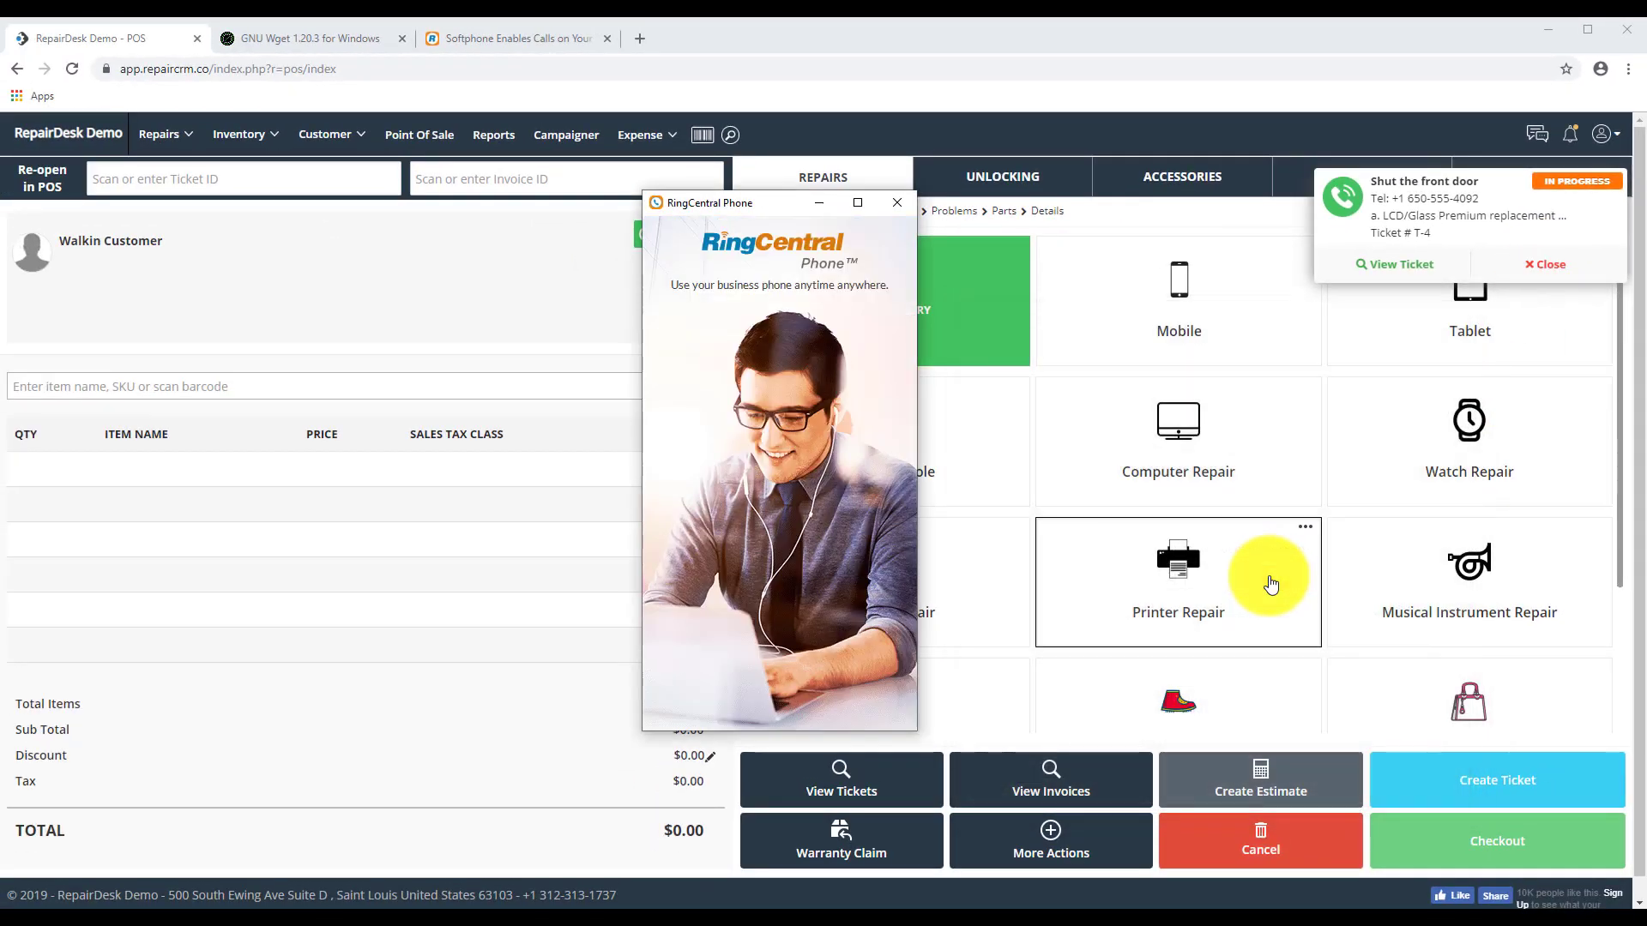
click(770, 669)
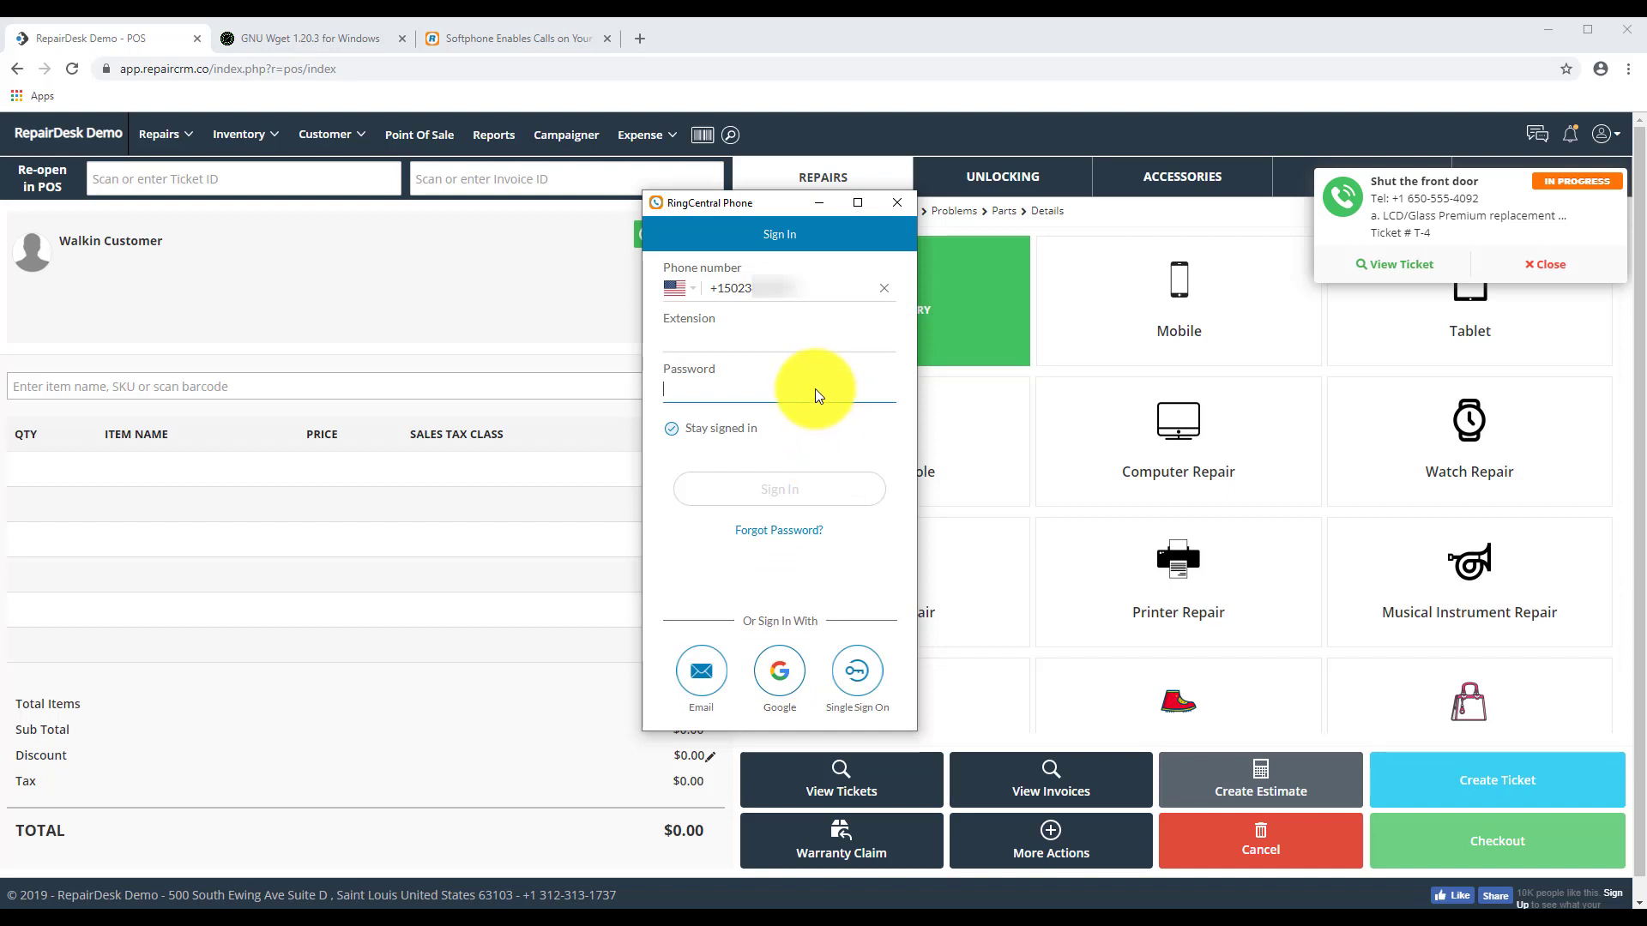
text(**********)
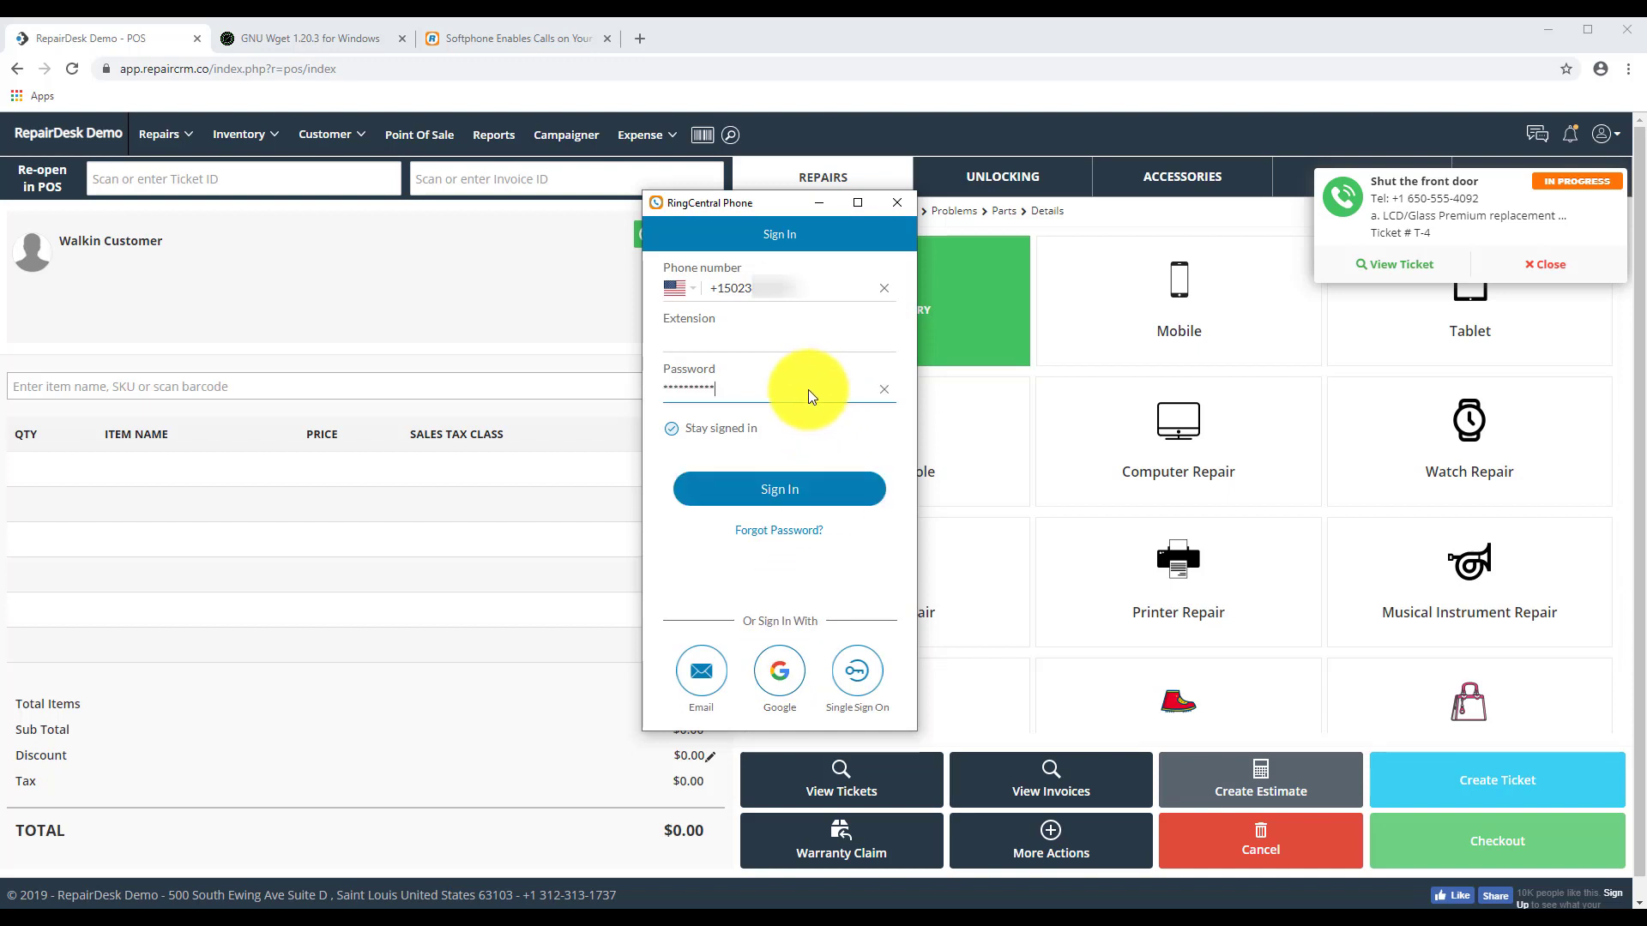
text(**)
key(Return)
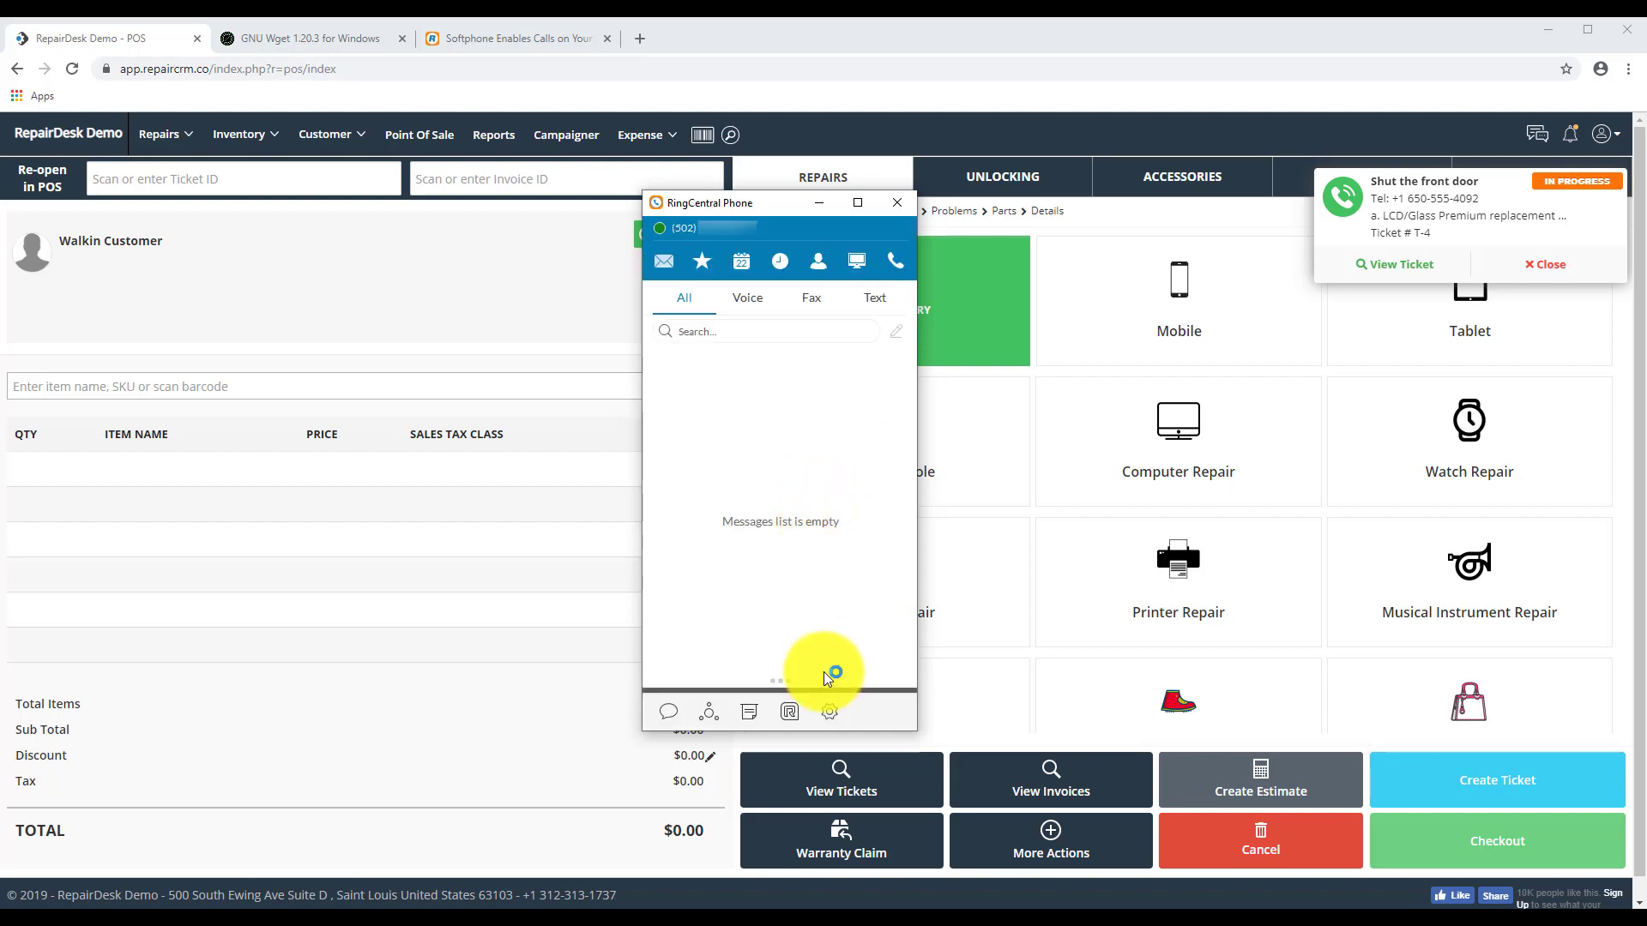
click(830, 711)
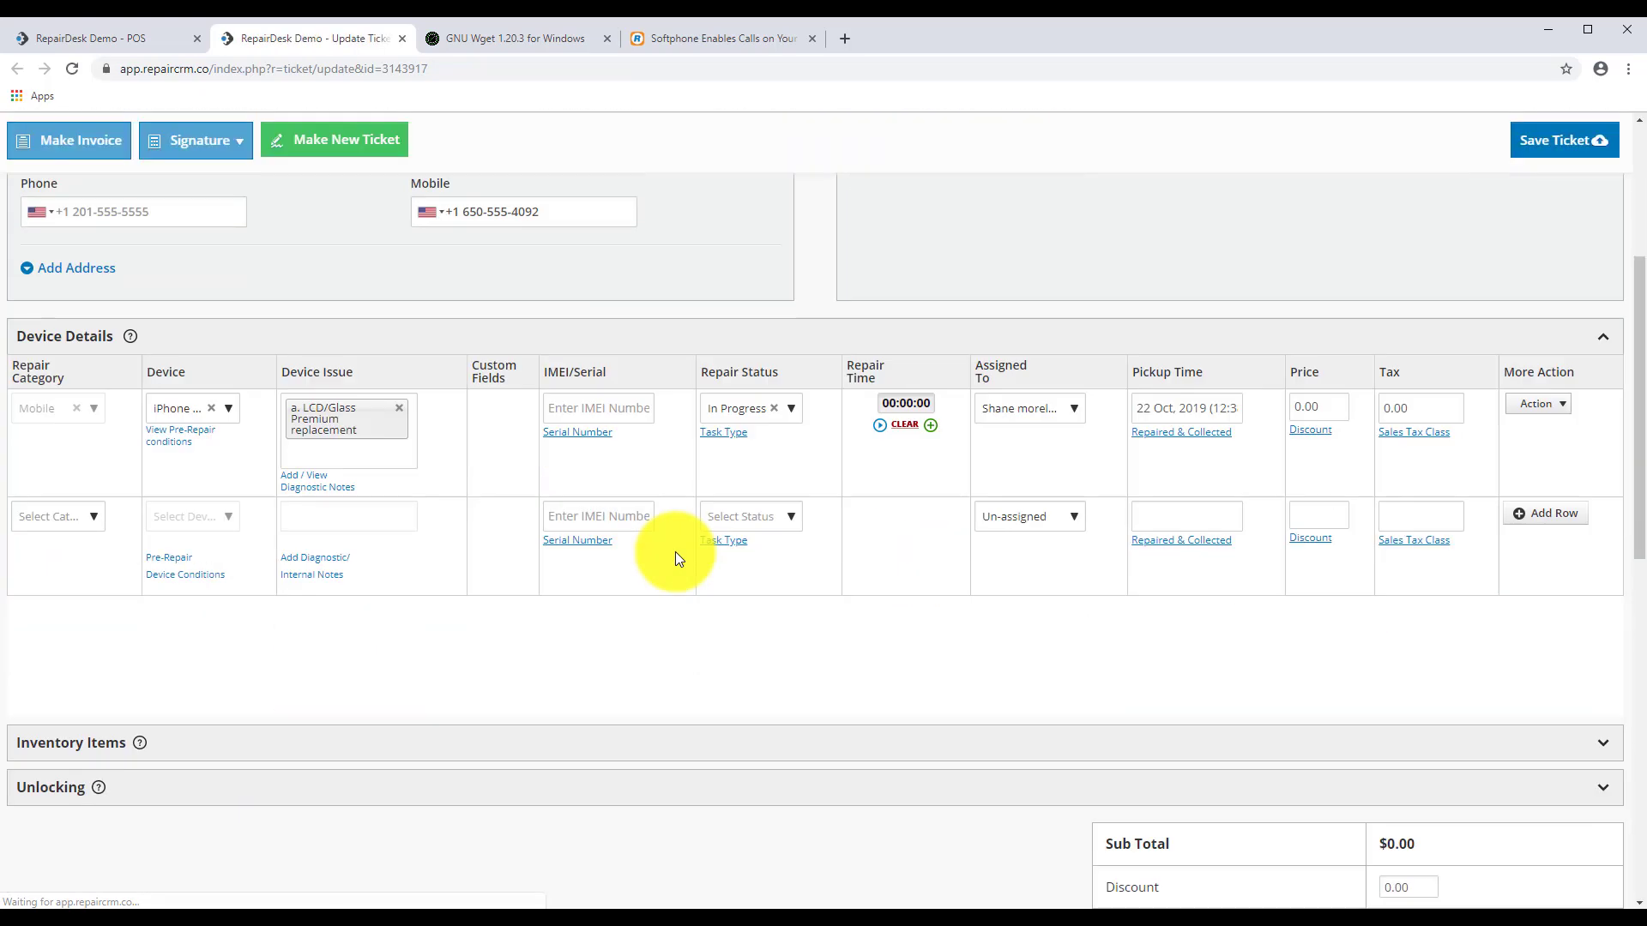
Step: Scroll the Update Ticket page back to the top to show the customer details
scroll(676, 558, up, 3)
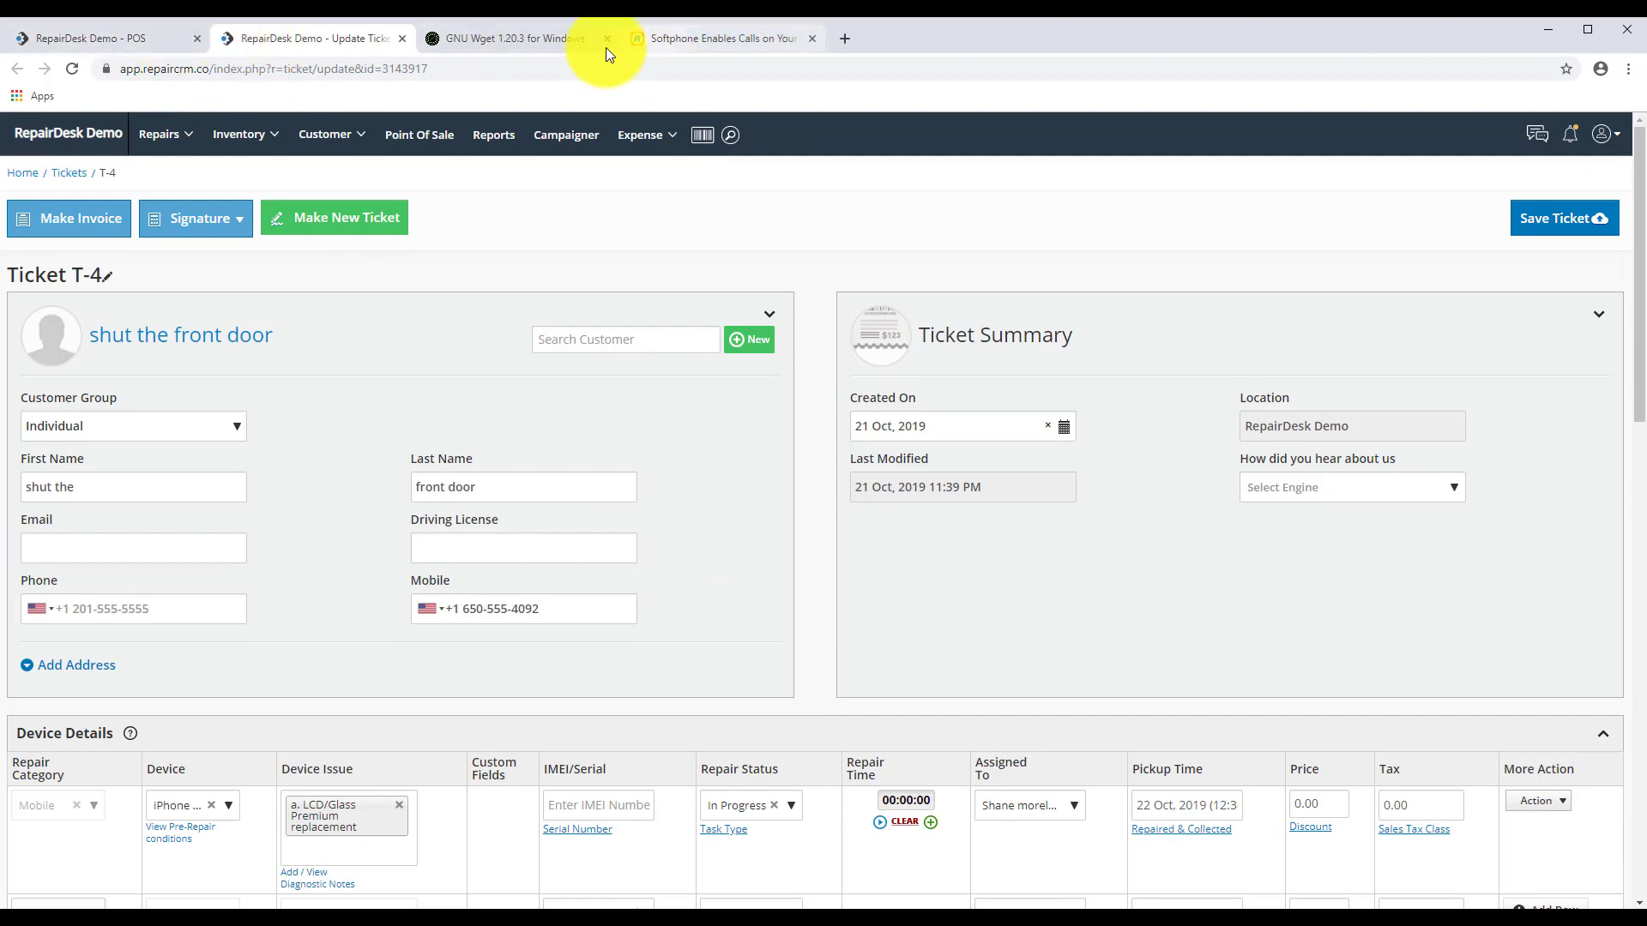
Step: Switch to the 'RepairDesk Demo - POS' tab and close the T-4 call notification
click(156, 40)
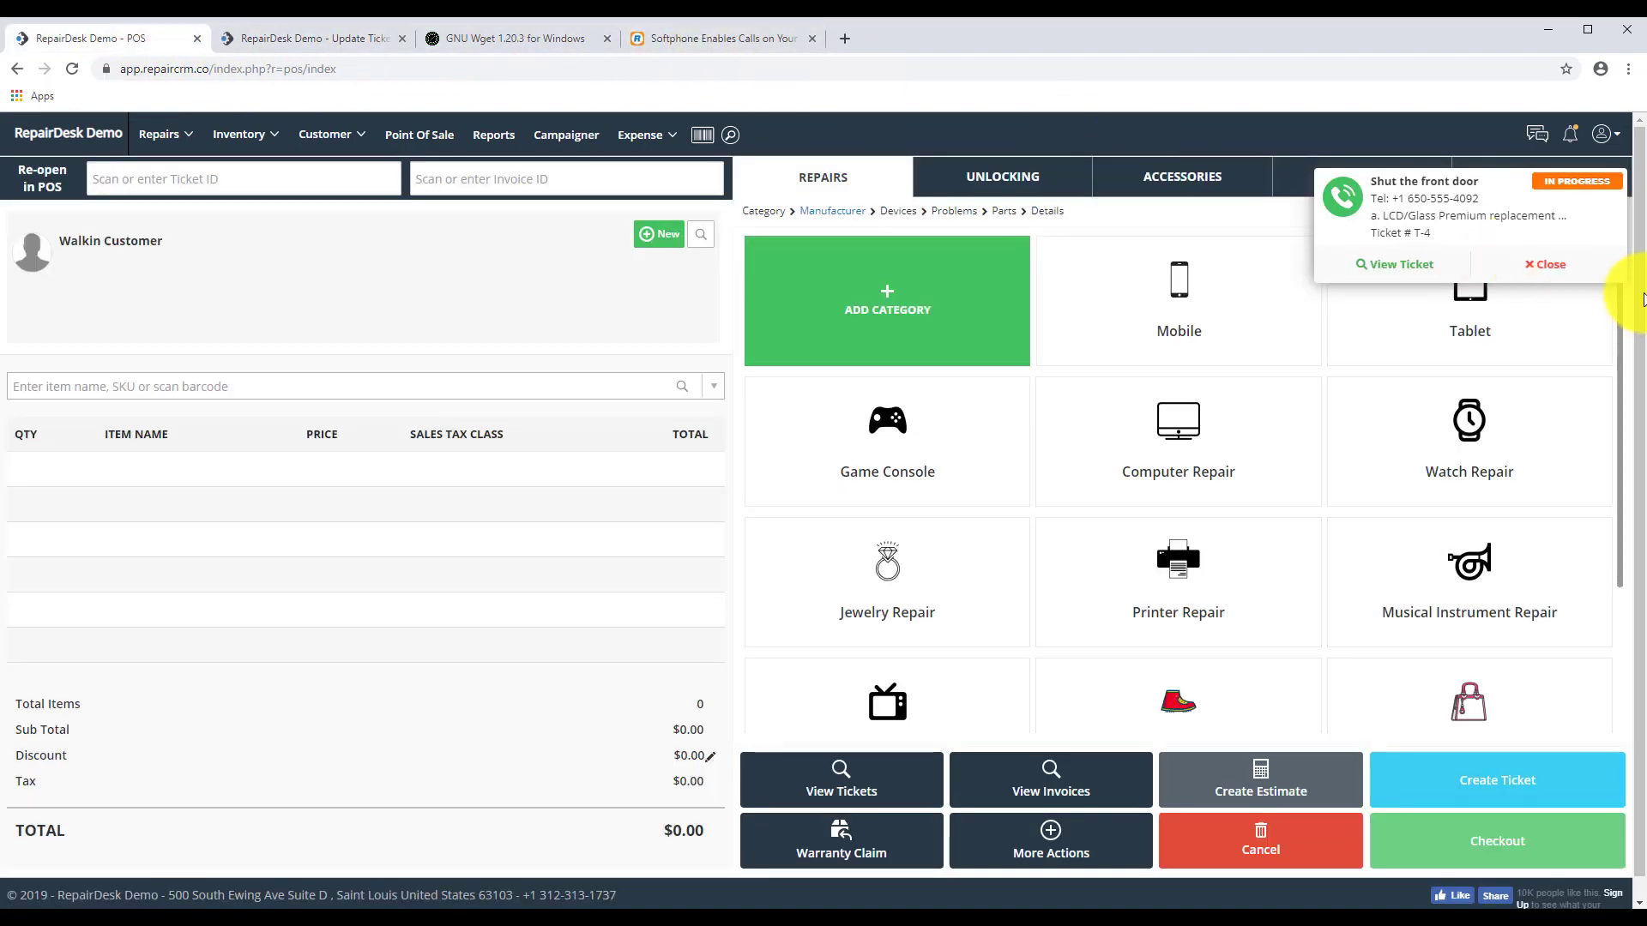
click(1561, 273)
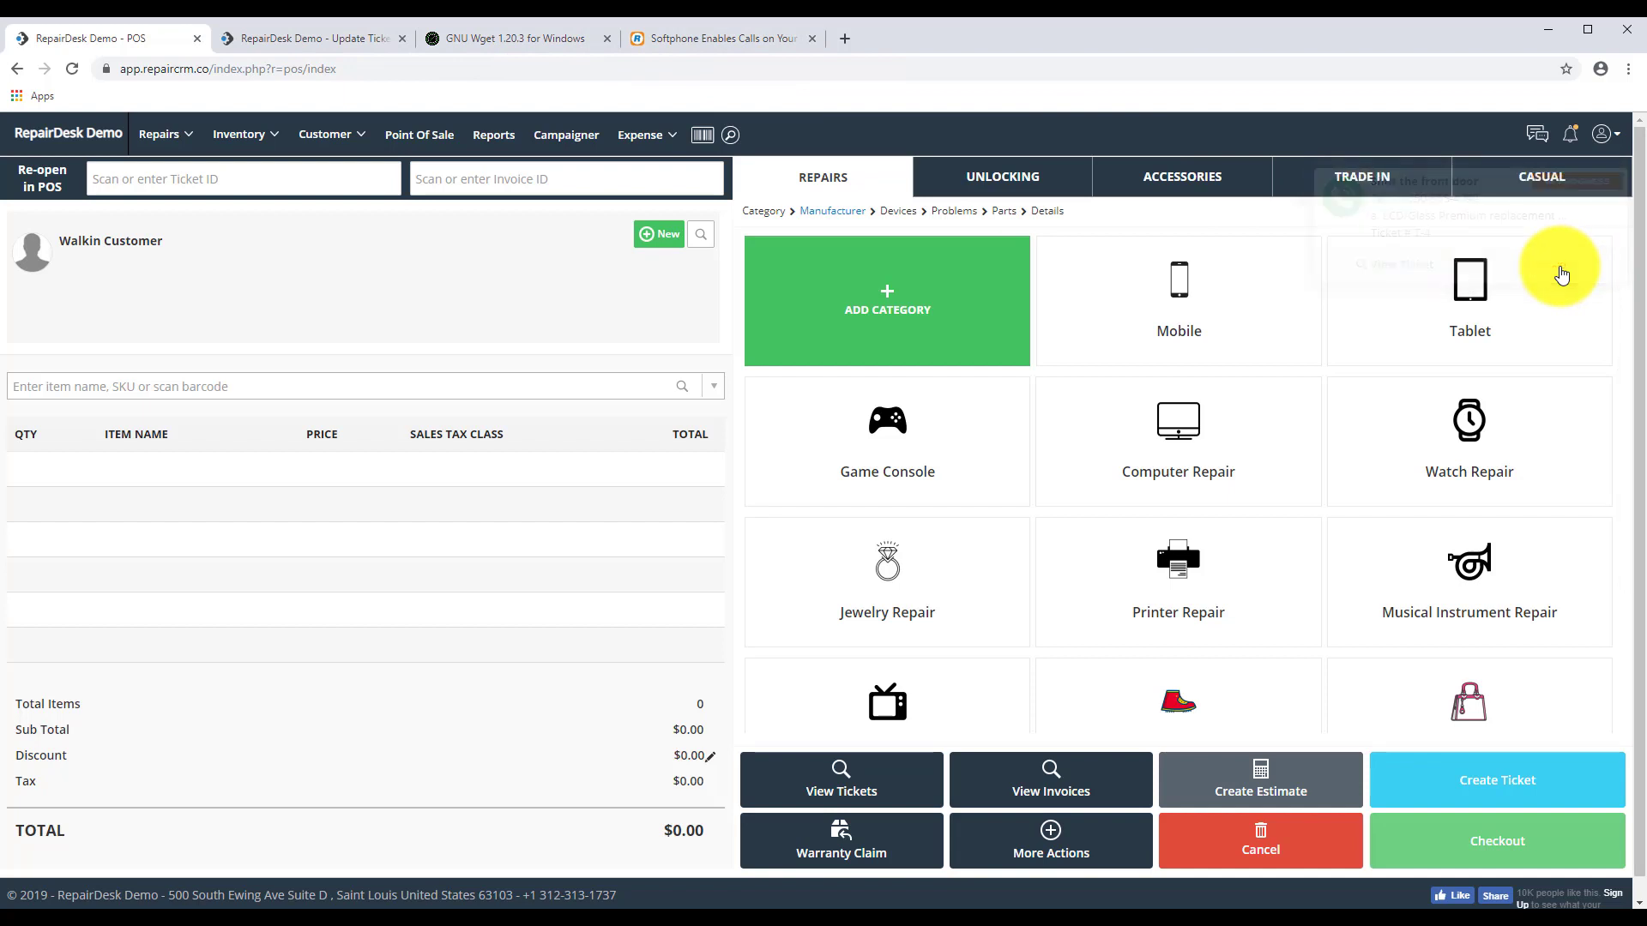